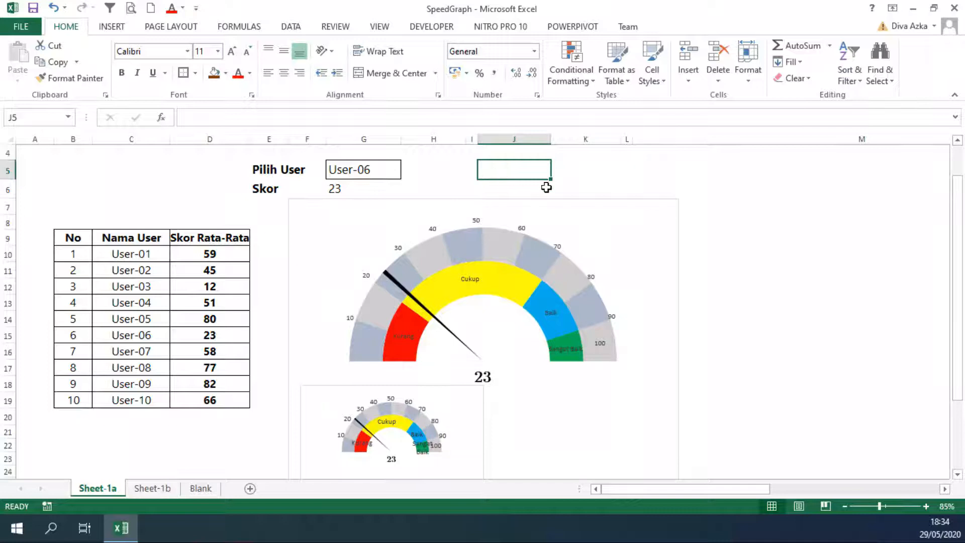
pyautogui.click(564, 185)
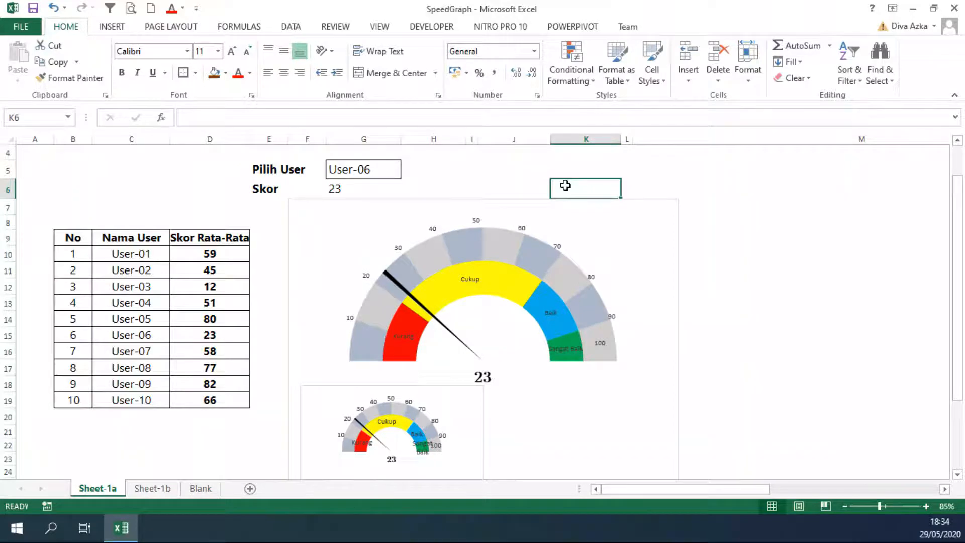
pyautogui.click(628, 186)
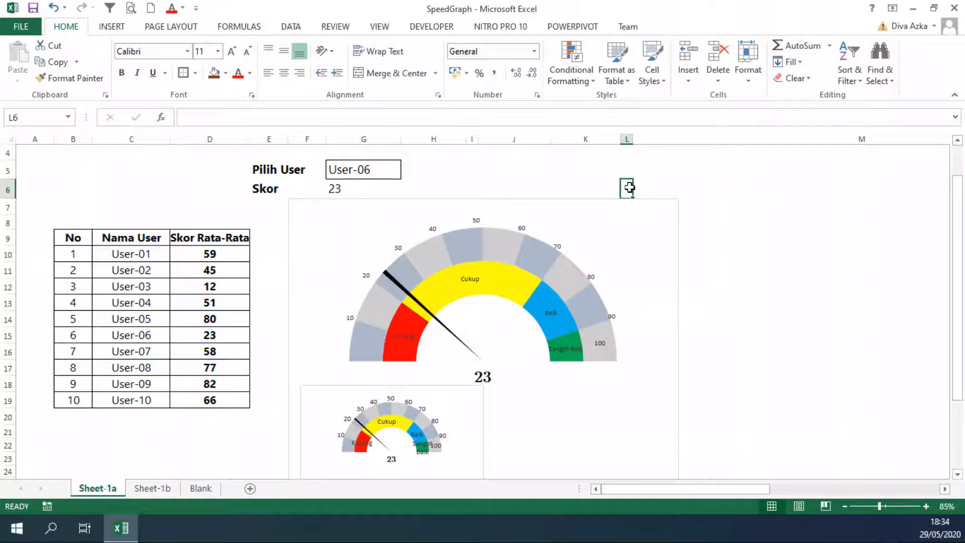
pyautogui.click(146, 211)
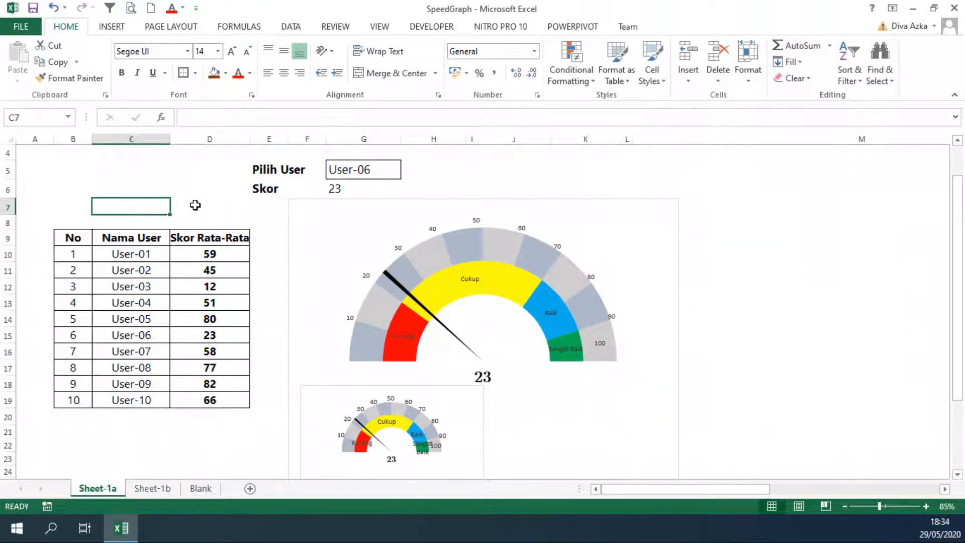
pyautogui.click(195, 205)
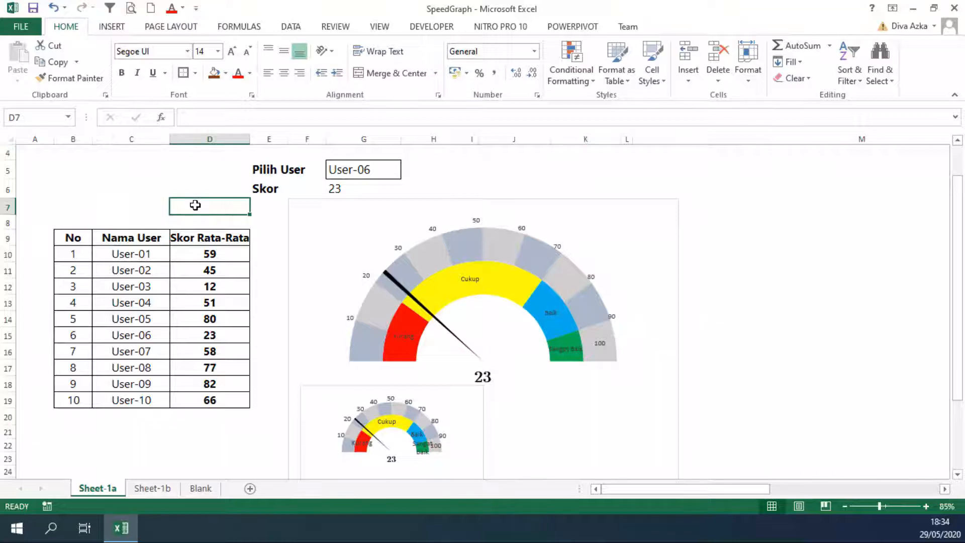
pyautogui.click(93, 183)
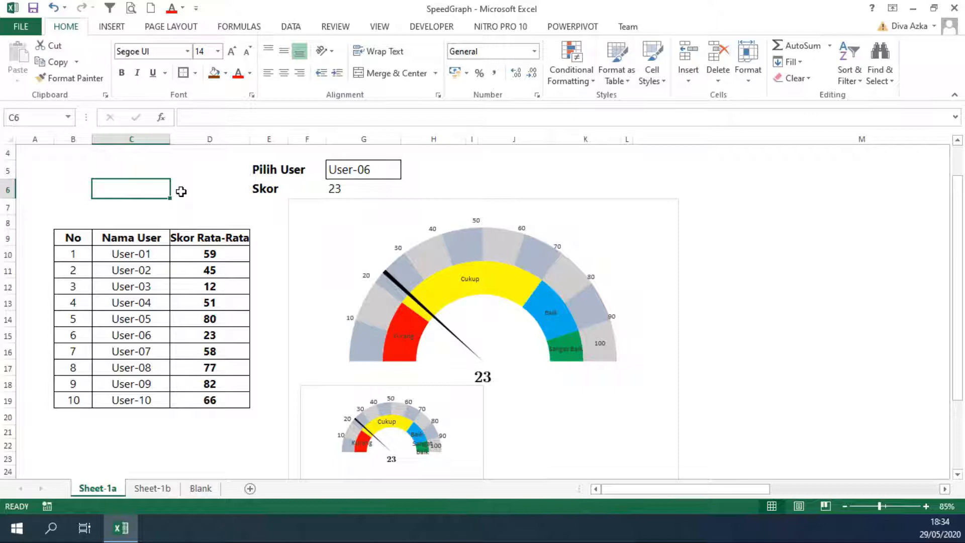
pyautogui.click(204, 207)
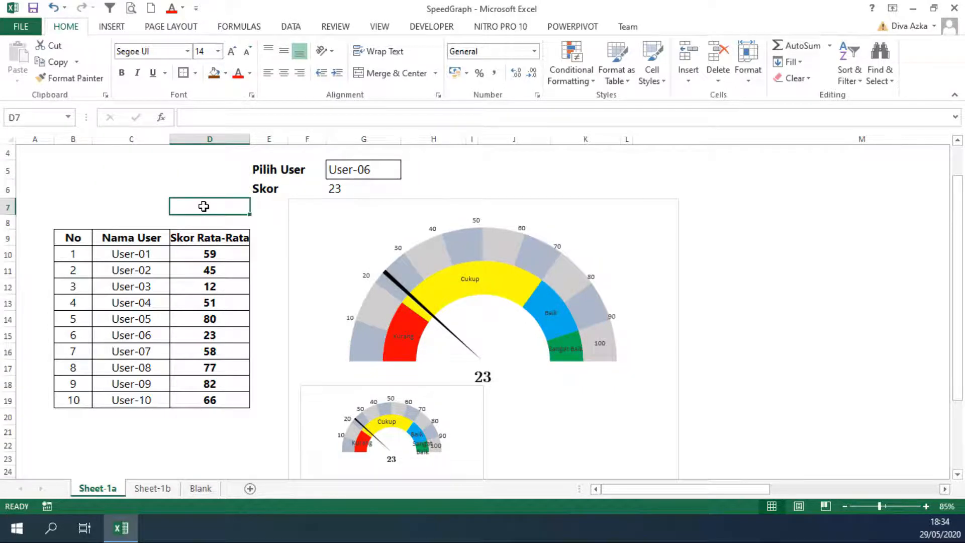
pyautogui.click(166, 190)
# Examine the user table and its Skor Rata-Rata values alongside the speedometer chart's needle
pyautogui.moveTo(75, 242); pyautogui.dragTo(196, 399)
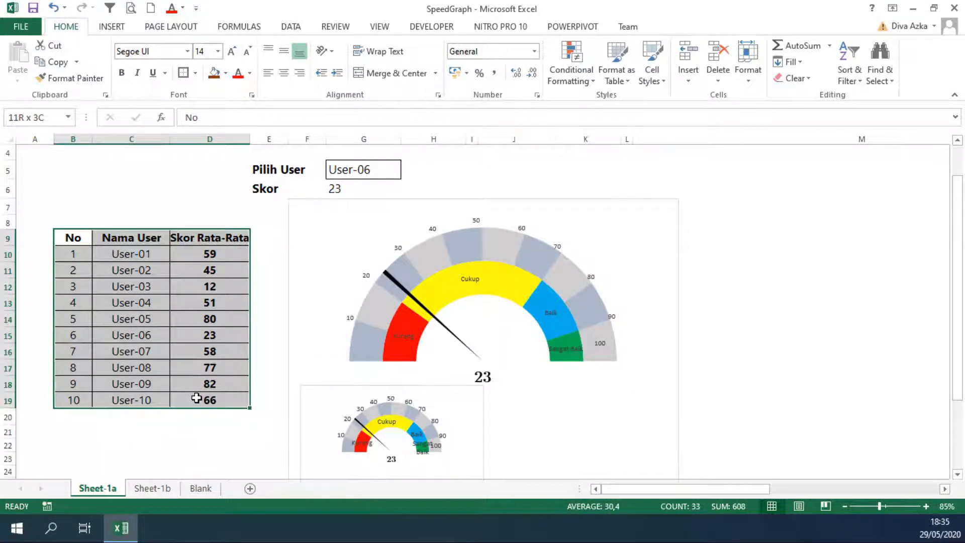
pyautogui.moveTo(211, 252); pyautogui.dragTo(208, 397)
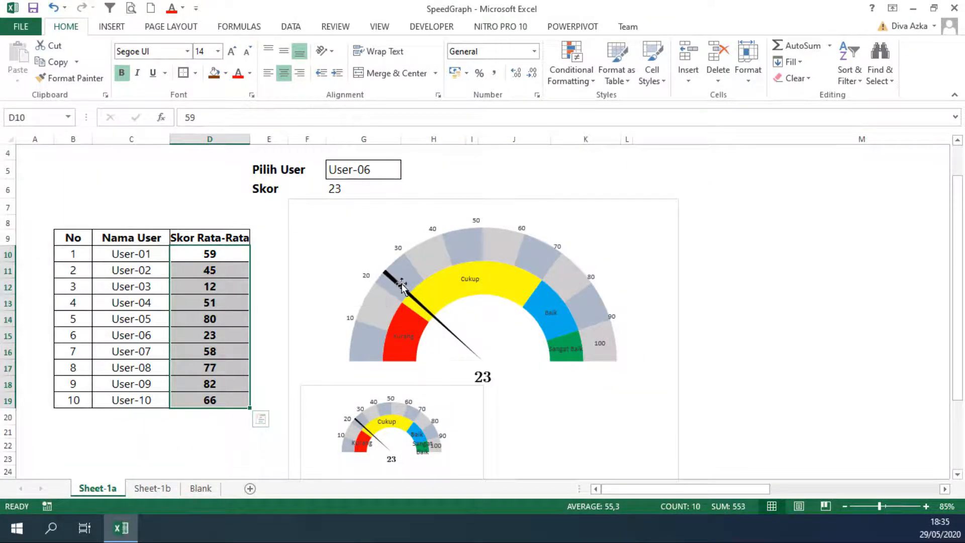
pyautogui.moveTo(388, 281)
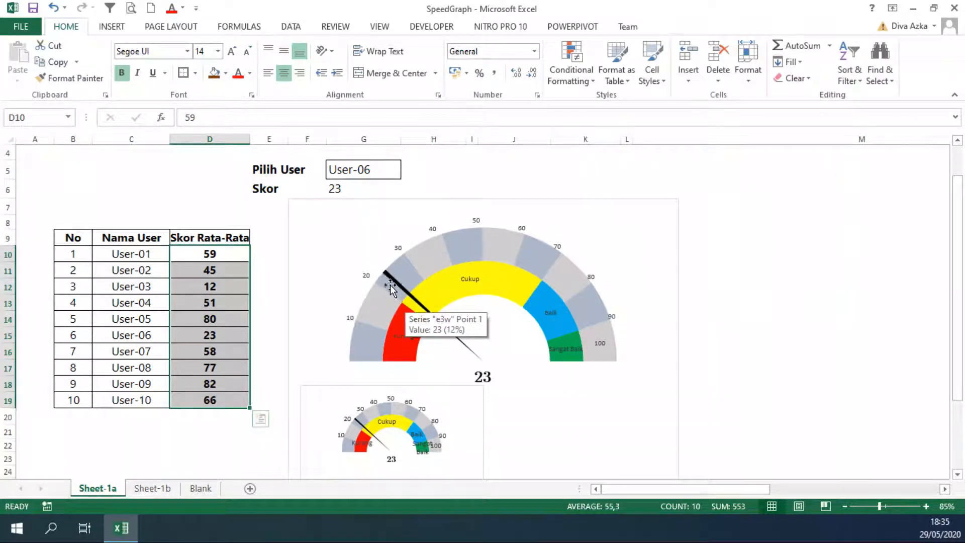
pyautogui.click(483, 176)
# Test the speedometer by changing the Pilih User selection to User-04 and back to User-06
pyautogui.click(371, 170)
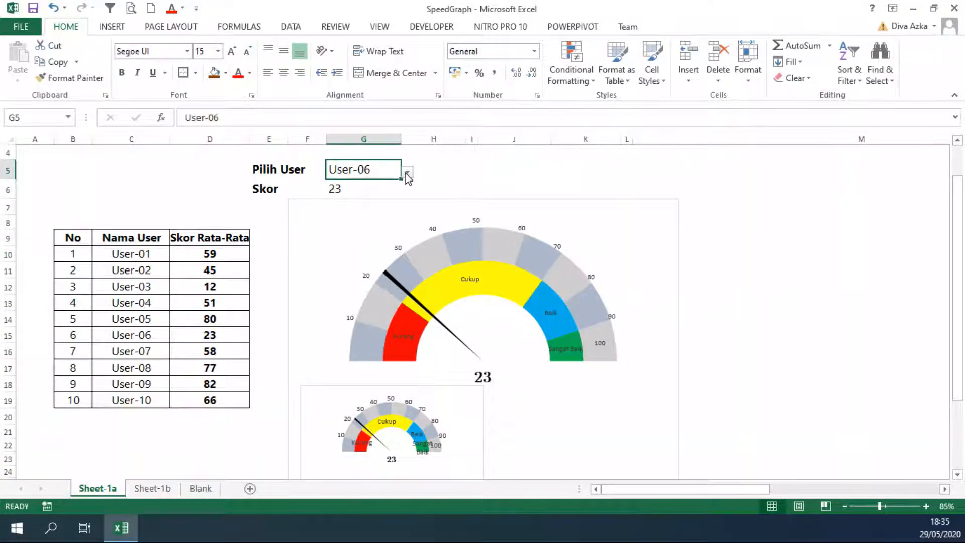
pyautogui.click(407, 174)
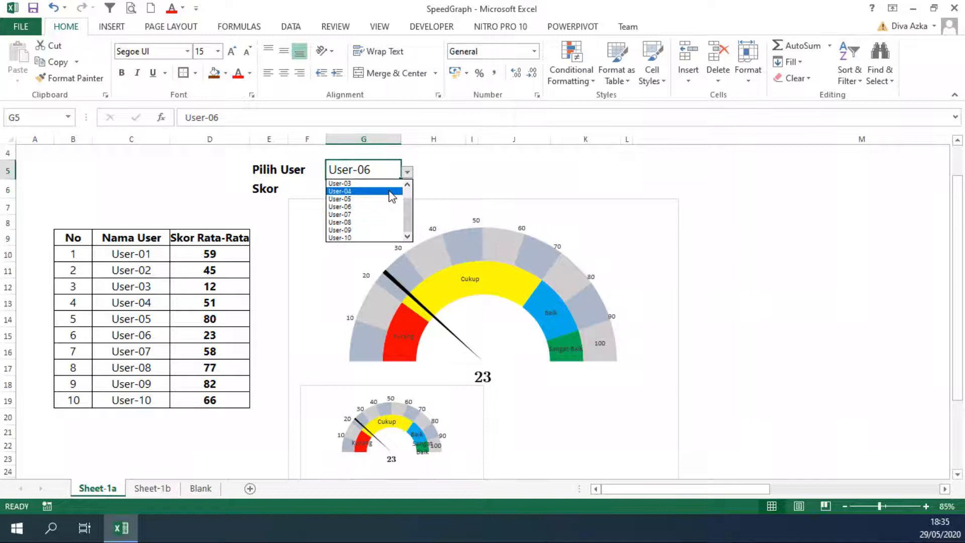
pyautogui.click(392, 191)
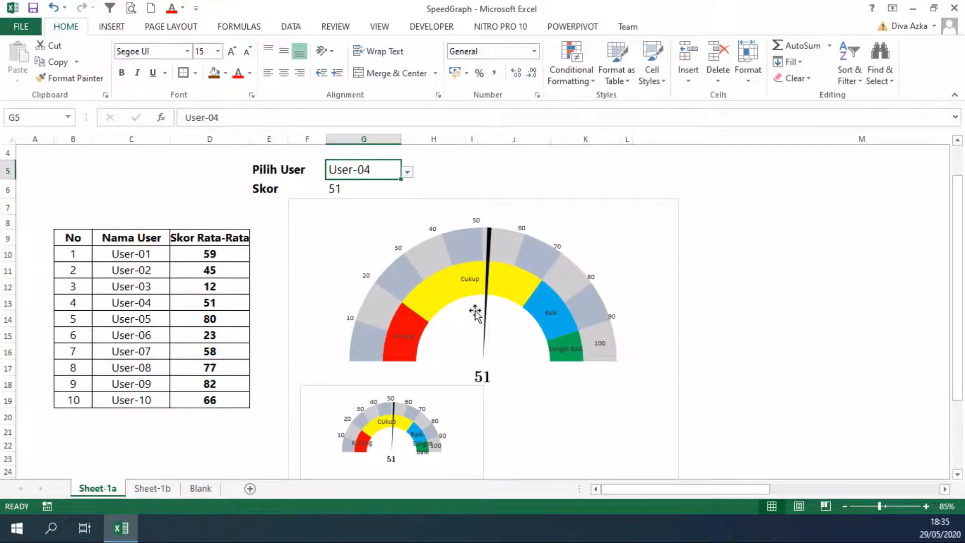
pyautogui.moveTo(490, 237)
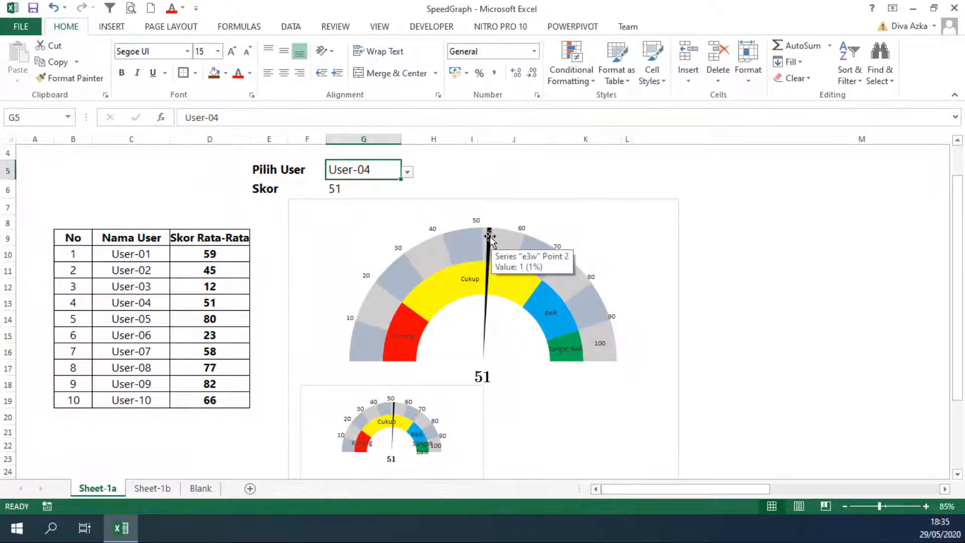
pyautogui.click(407, 172)
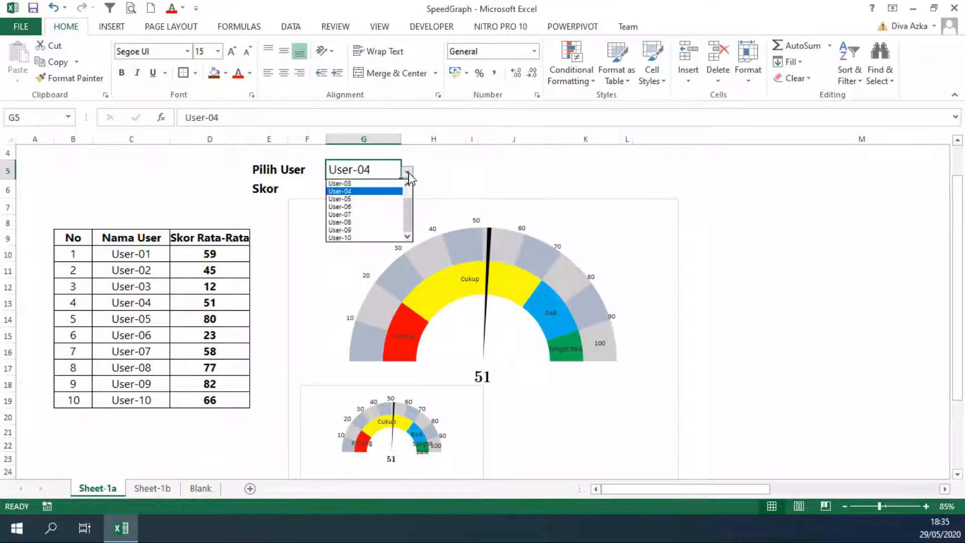
pyautogui.click(358, 208)
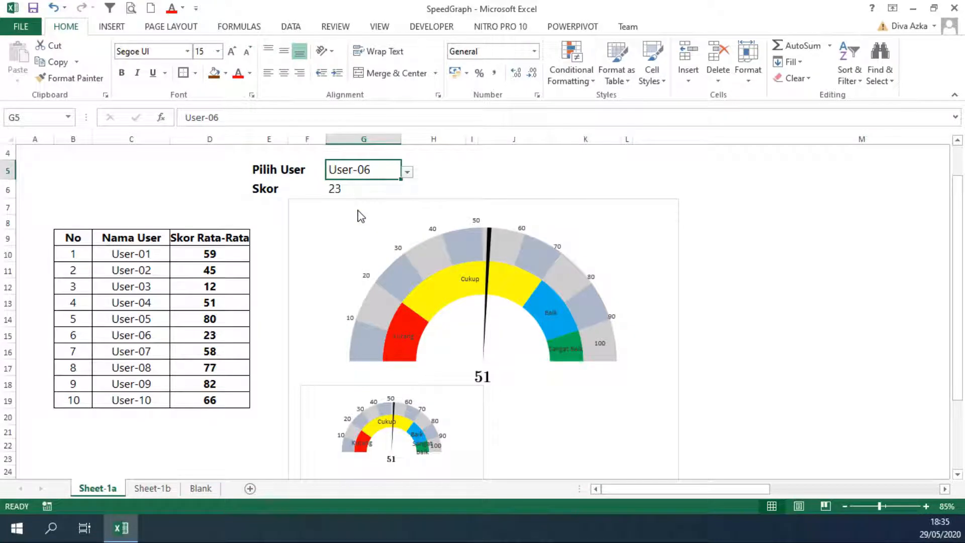
# Choose User-05 in the Pilih User cell above the speedometer chart
pyautogui.click(407, 172)
pyautogui.click(365, 202)
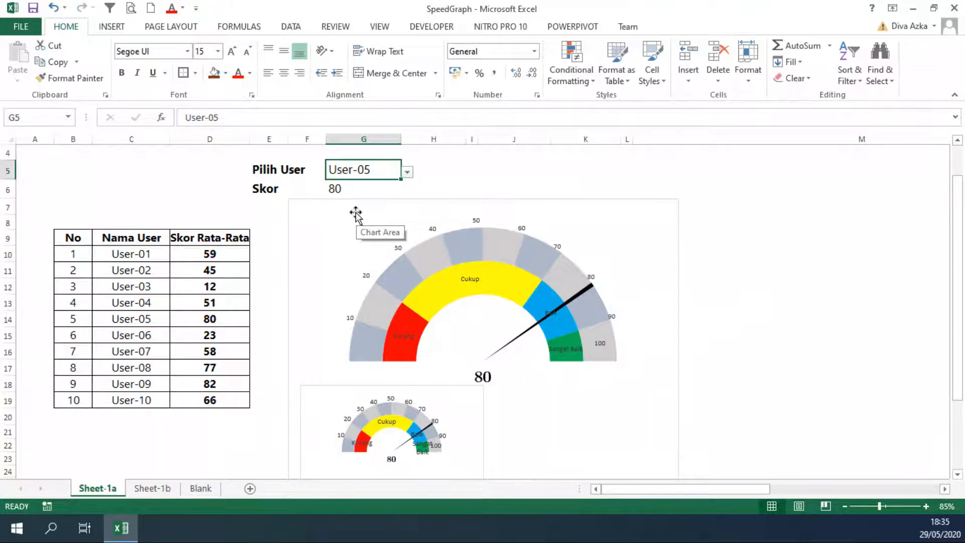
pyautogui.click(617, 182)
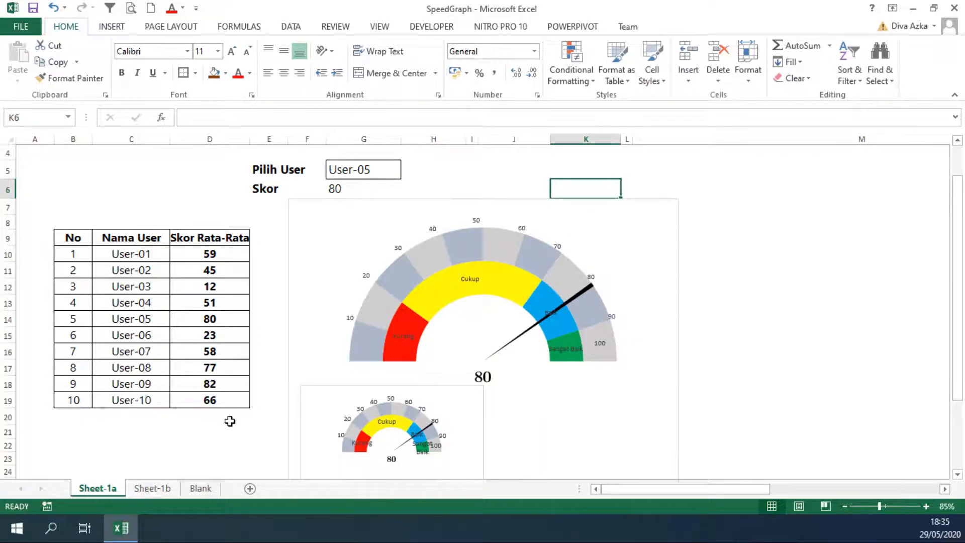
# Open Sheet-1b and compare the Status and Jangkauan table with the coloured bands of the gauge chart
pyautogui.click(156, 490)
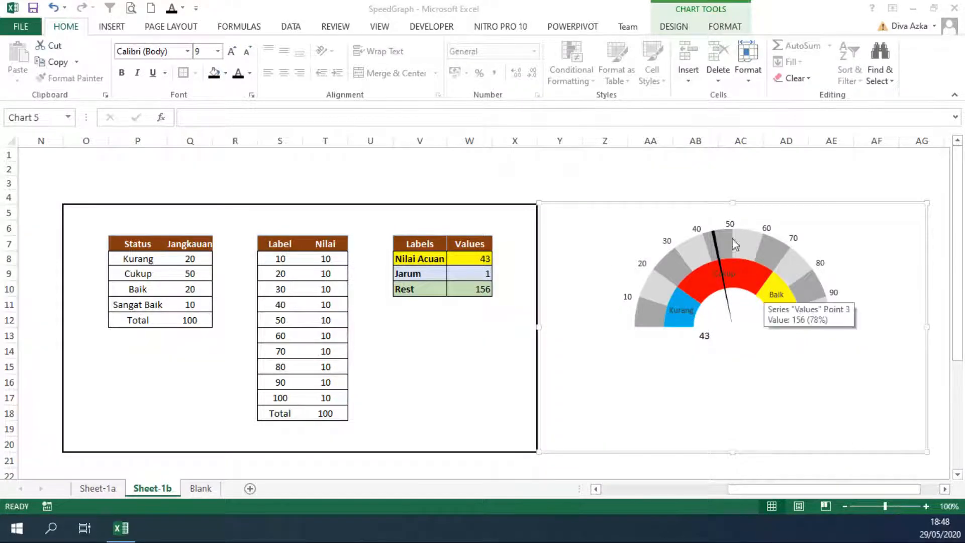
pyautogui.doubleClick(709, 177)
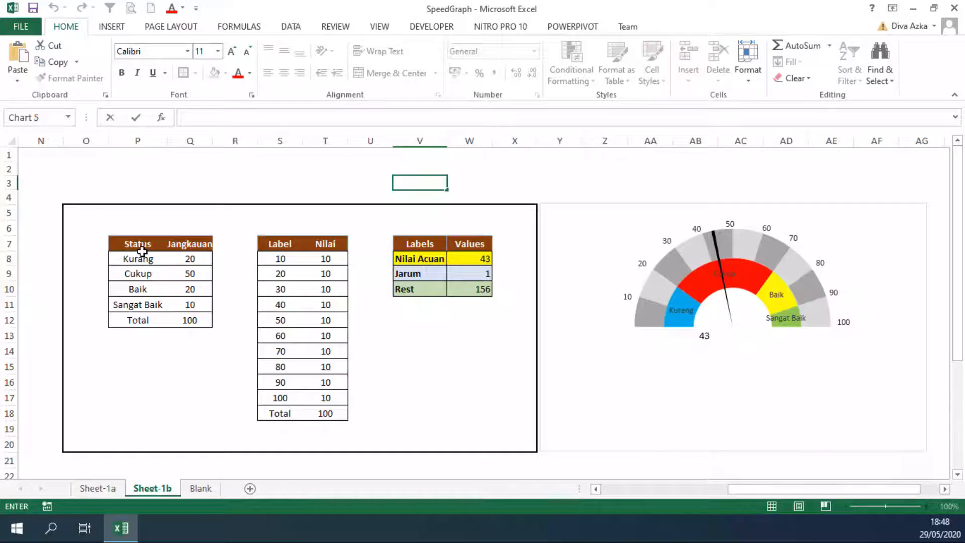
pyautogui.moveTo(140, 244); pyautogui.dragTo(191, 320)
pyautogui.click(199, 258)
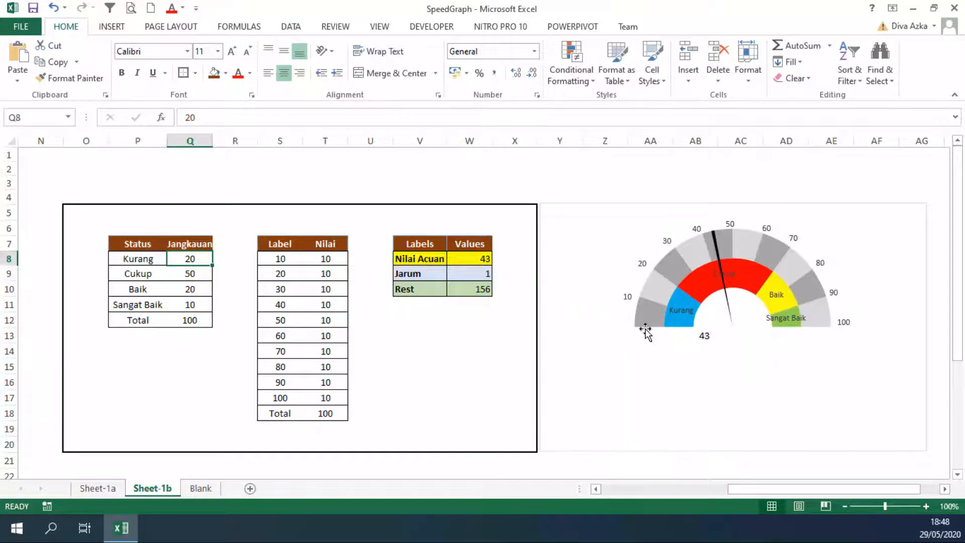
pyautogui.moveTo(646, 330)
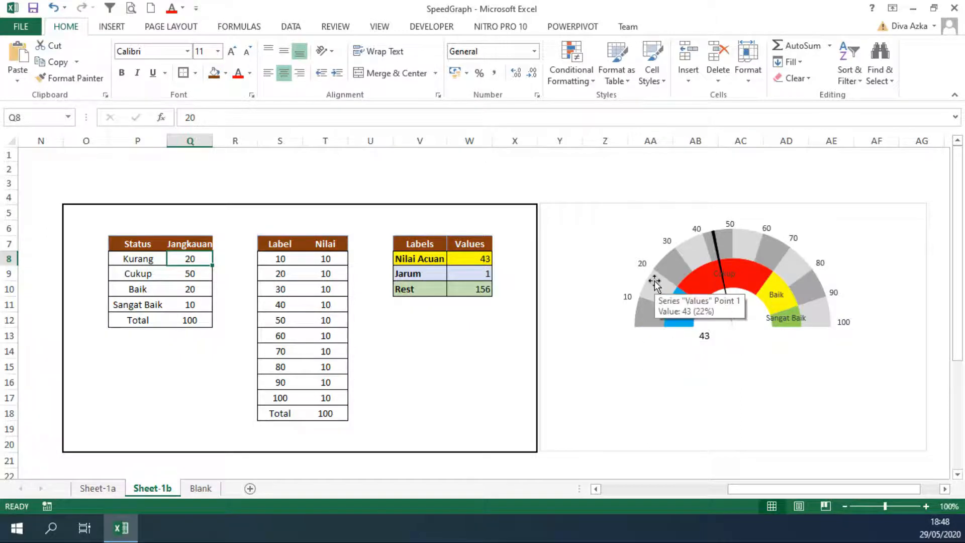
pyautogui.click(188, 272)
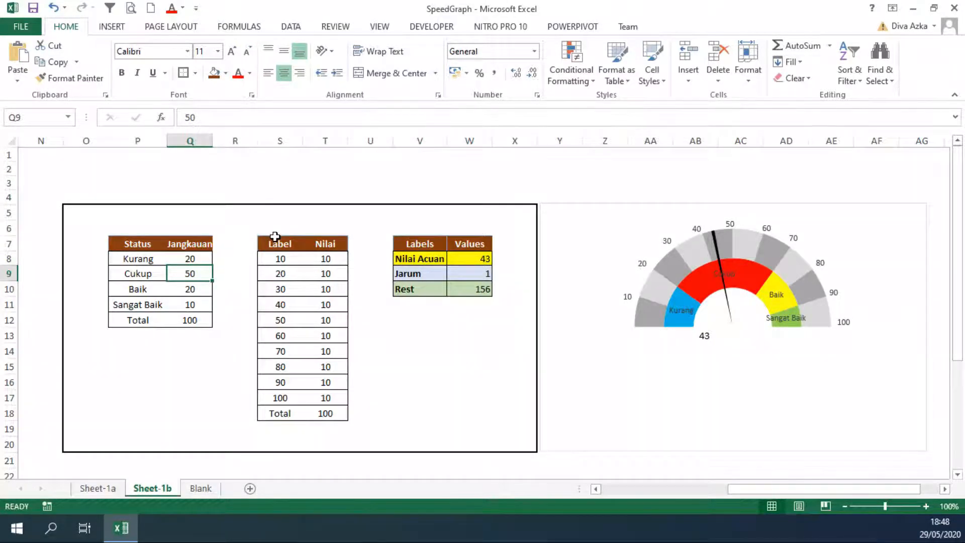
# Examine the Label column from 10 to 100 and its matching Nilai column against the gauge's outer ring
pyautogui.click(308, 228)
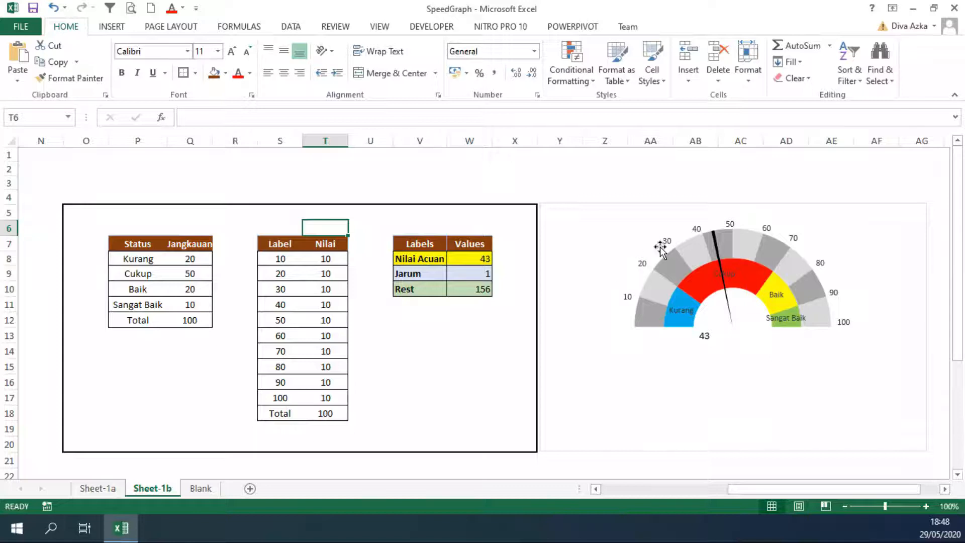
pyautogui.moveTo(284, 260); pyautogui.dragTo(283, 394)
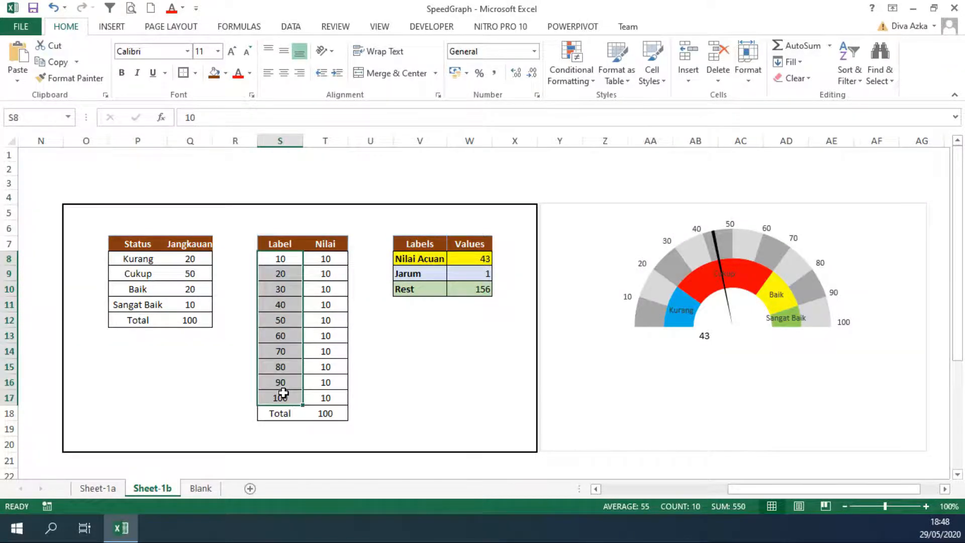
pyautogui.moveTo(334, 258); pyautogui.dragTo(335, 395)
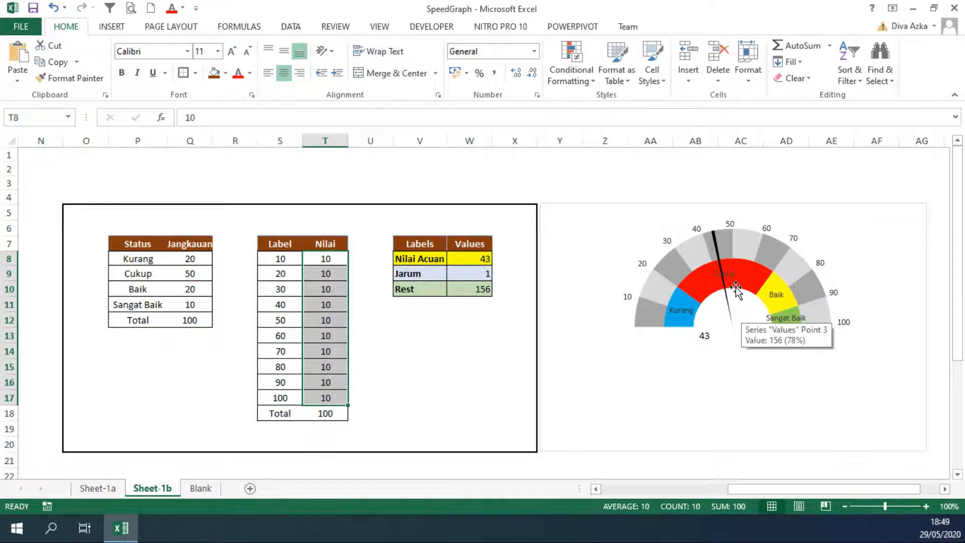
# Test the needle width by setting the Jarum value to 34 and restoring it to 1
pyautogui.click(469, 275)
pyautogui.write('34')
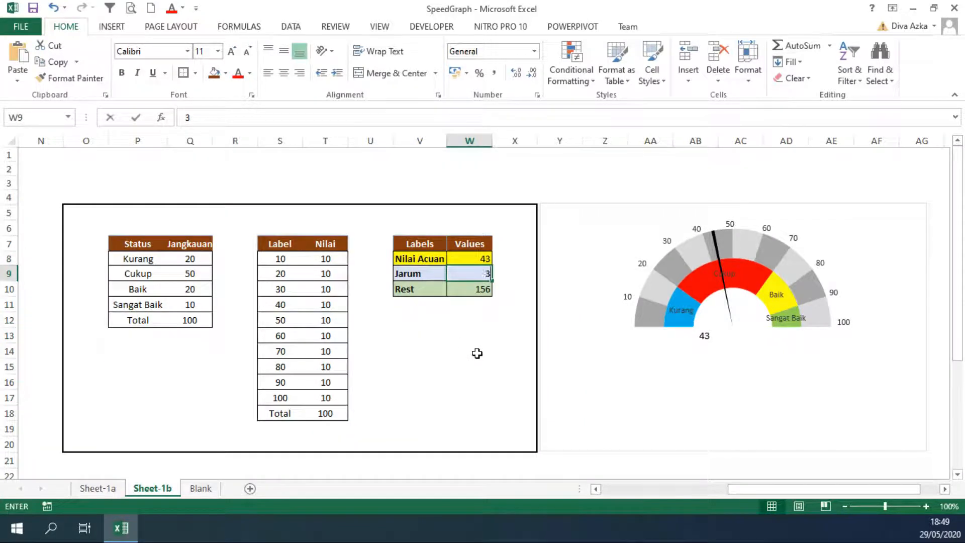
pyautogui.click(550, 314)
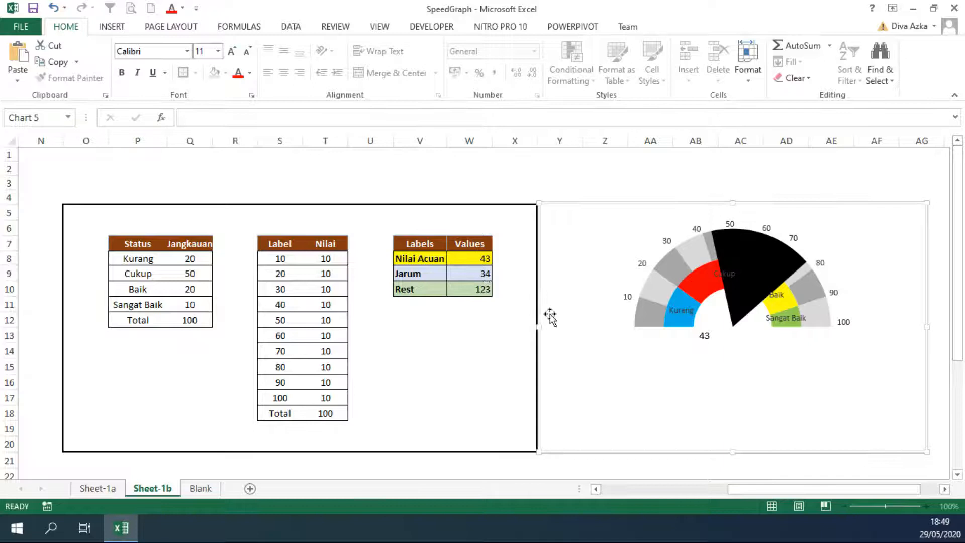
pyautogui.click(478, 277)
pyautogui.write('1')
pyautogui.click(513, 273)
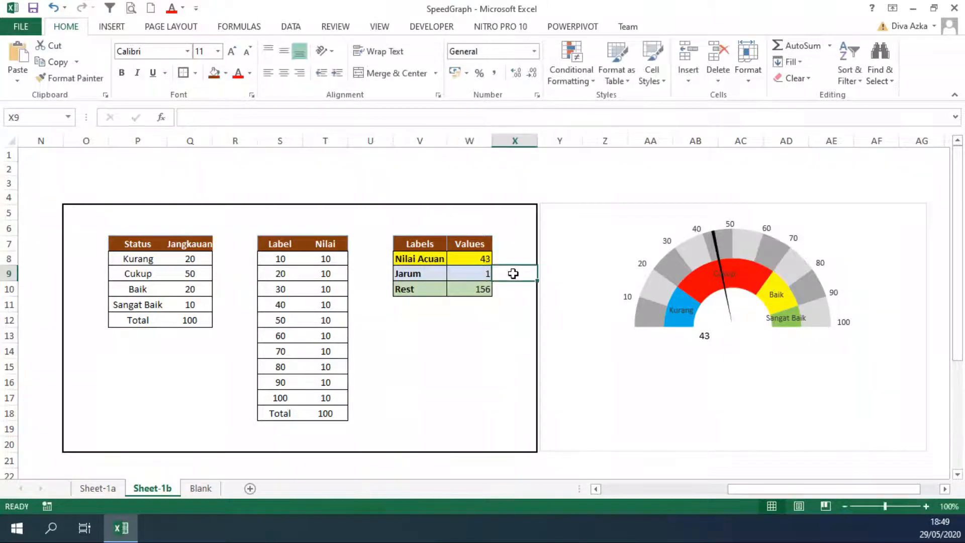
# Set the Nilai Acuan value to 30 to test the needle's position
pyautogui.click(481, 260)
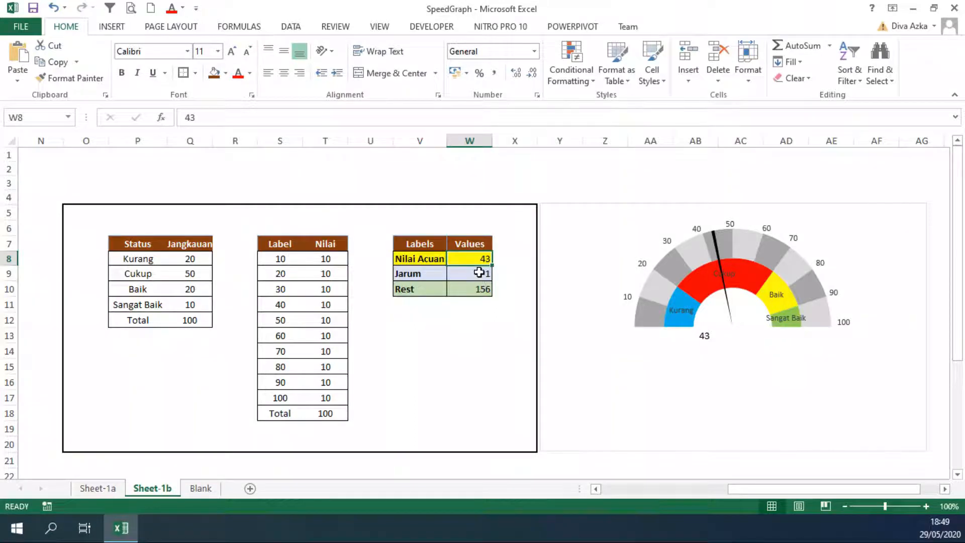
pyautogui.write('30')
pyautogui.click(509, 278)
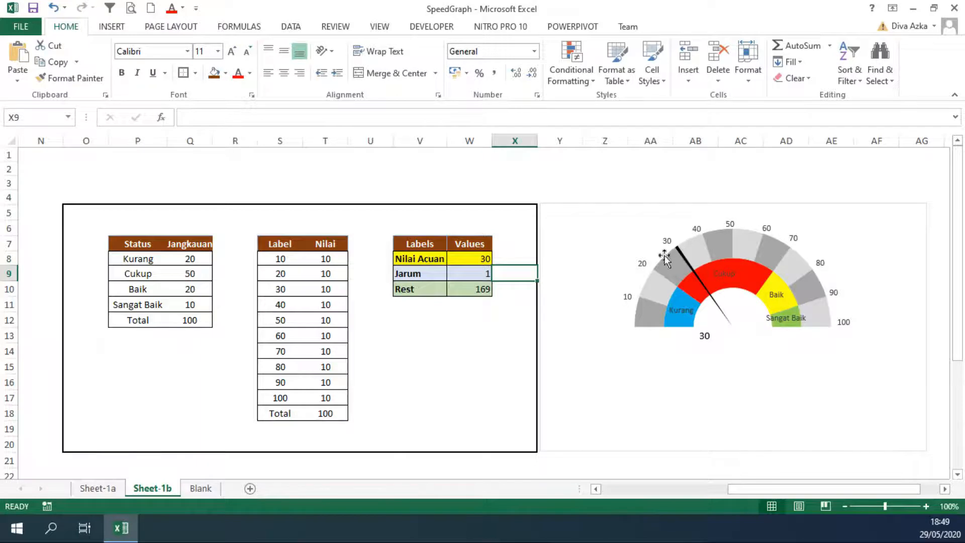
# Set the Nilai Acuan value to 80 and check the needle on the gauge chart
pyautogui.click(472, 262)
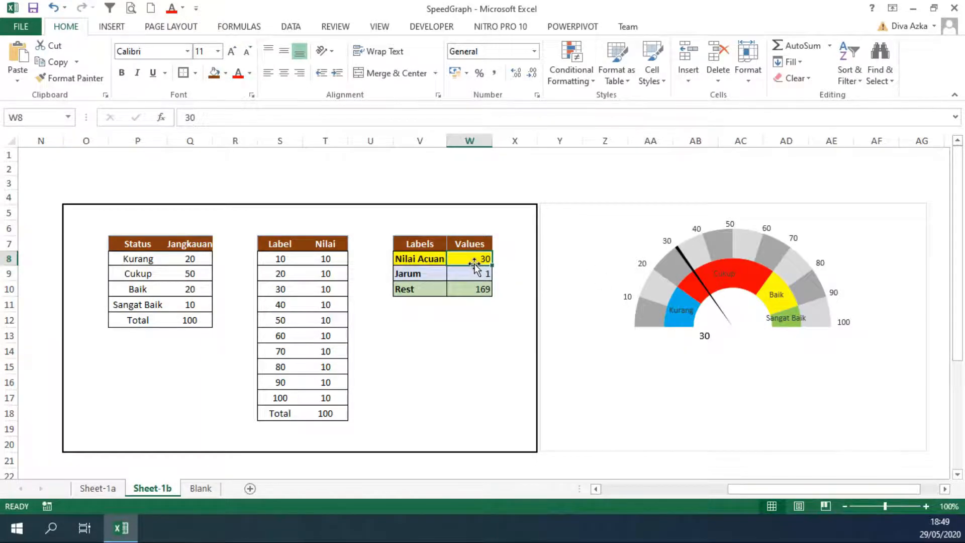
pyautogui.write('80')
pyautogui.click(534, 274)
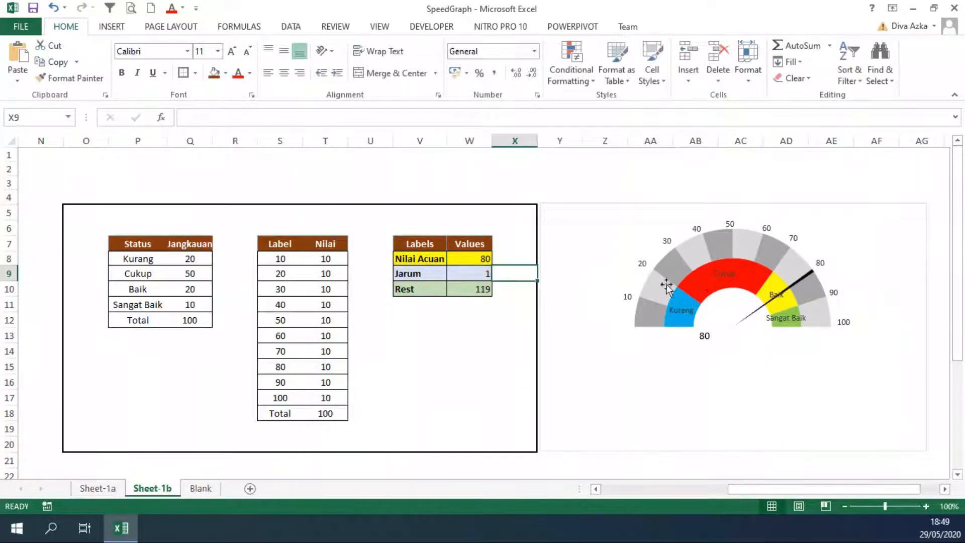
pyautogui.moveTo(766, 276)
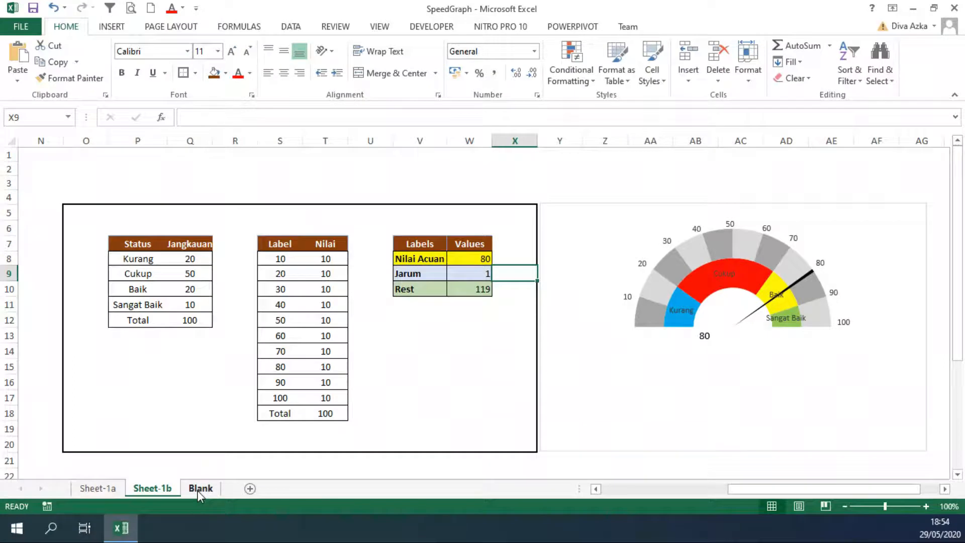
# View the source tables on the Blank sheet and return to Sheet-1b
pyautogui.click(199, 489)
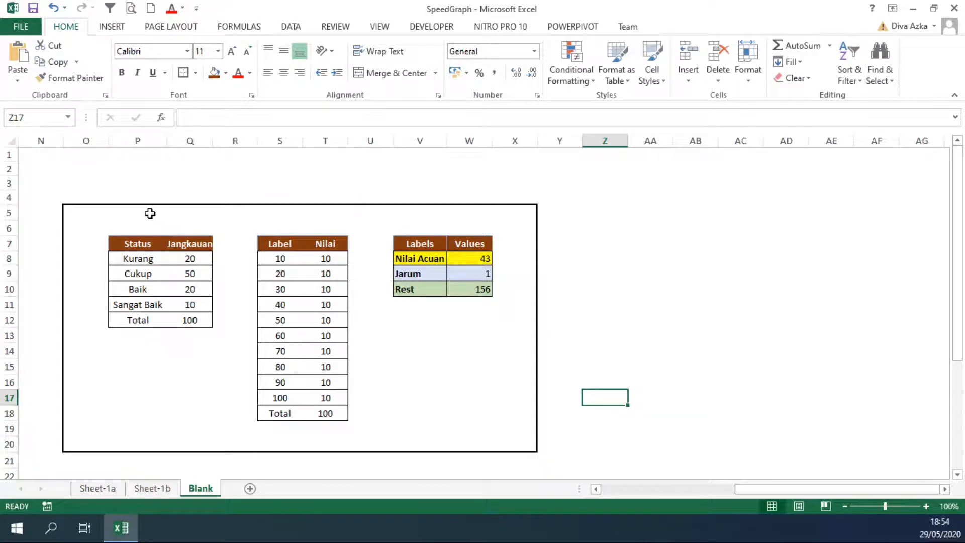
pyautogui.click(158, 488)
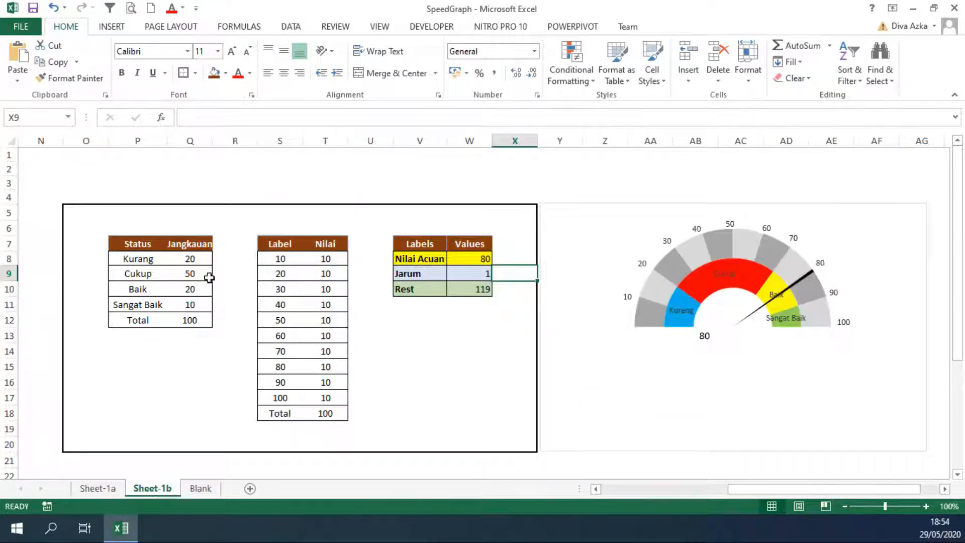
# Examine the free chart area beside the tables on the Blank sheet and recheck the finished gauge on Sheet-1b
pyautogui.click(202, 490)
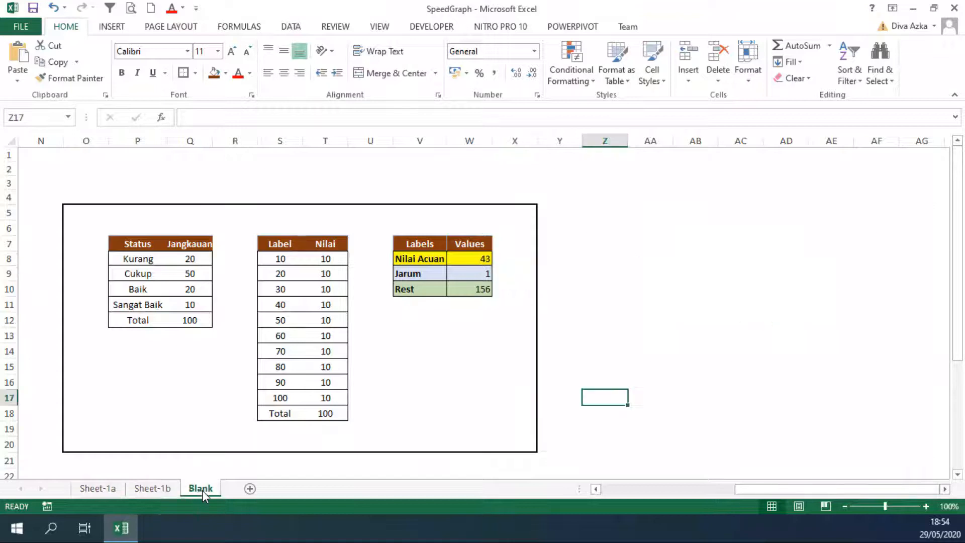
pyautogui.click(621, 225)
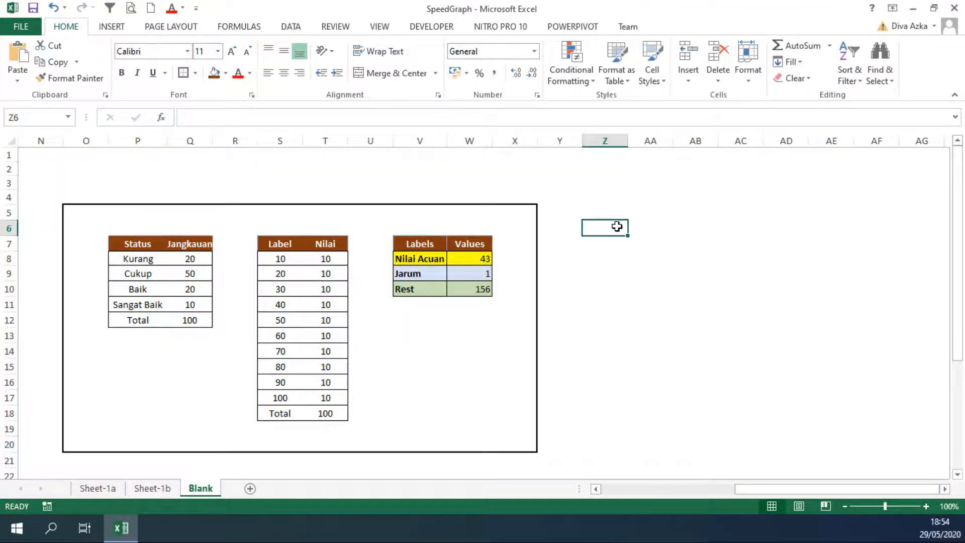
pyautogui.scroll(-1, 578, 228)
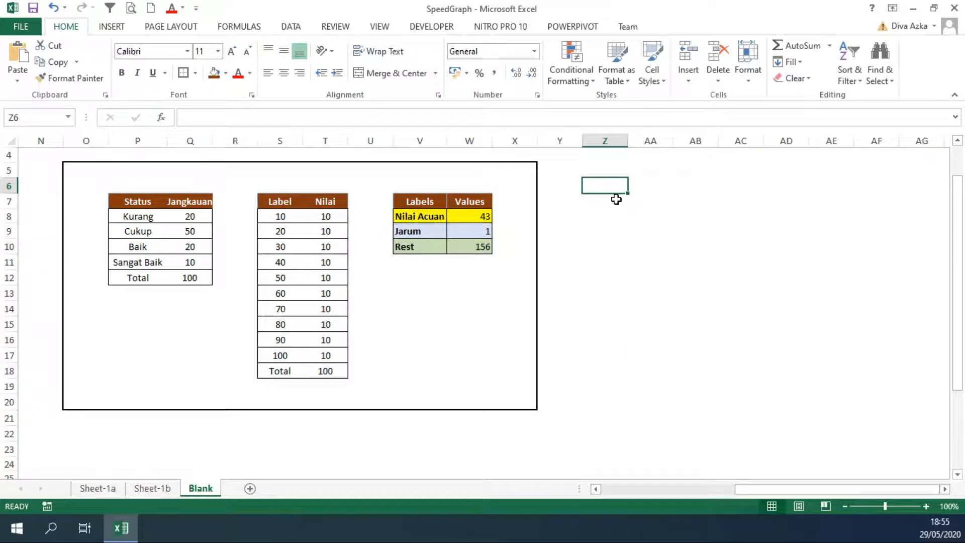
pyautogui.click(597, 172)
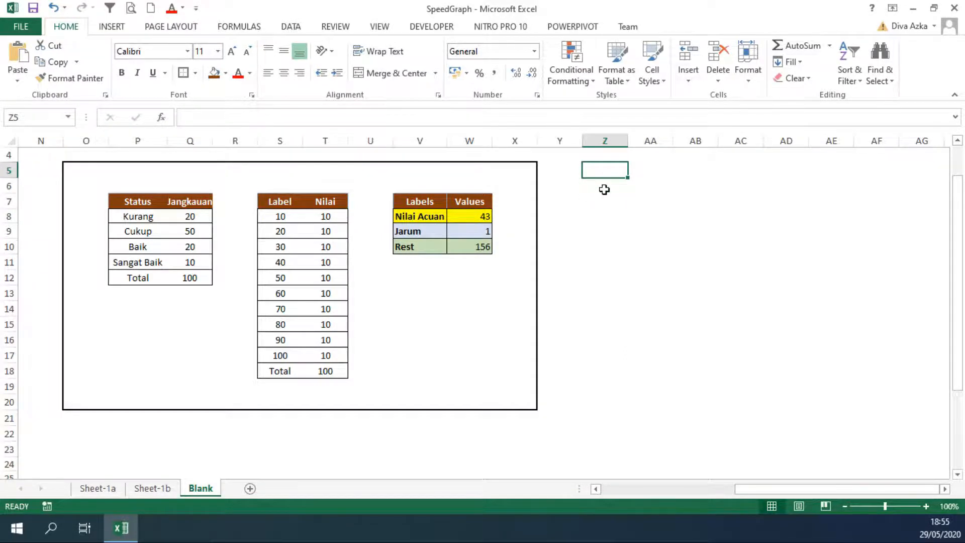
pyautogui.click(605, 216)
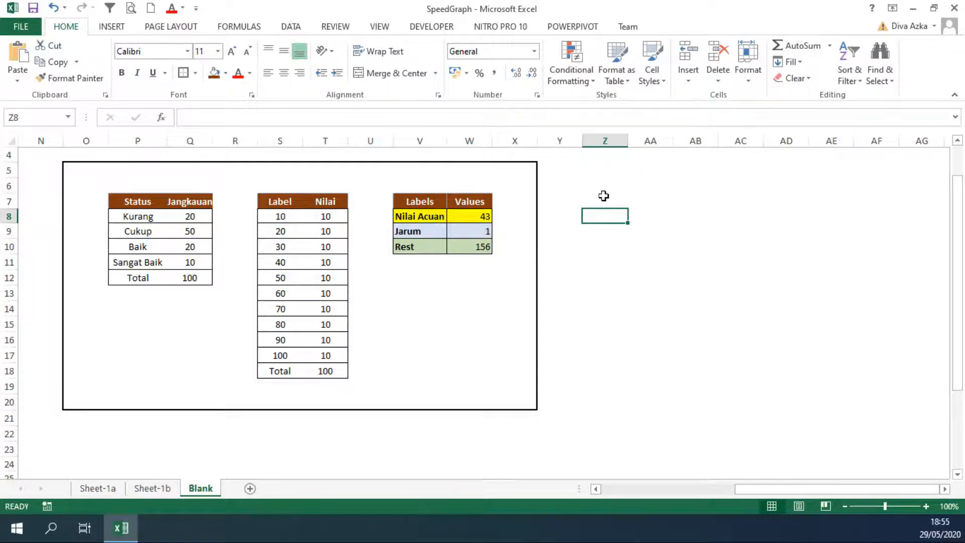
pyautogui.click(604, 196)
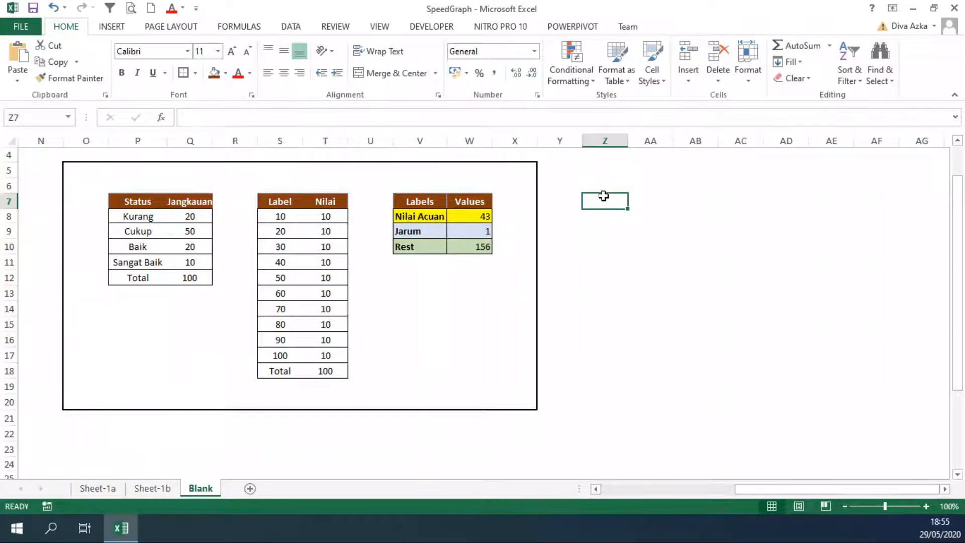
pyautogui.click(603, 181)
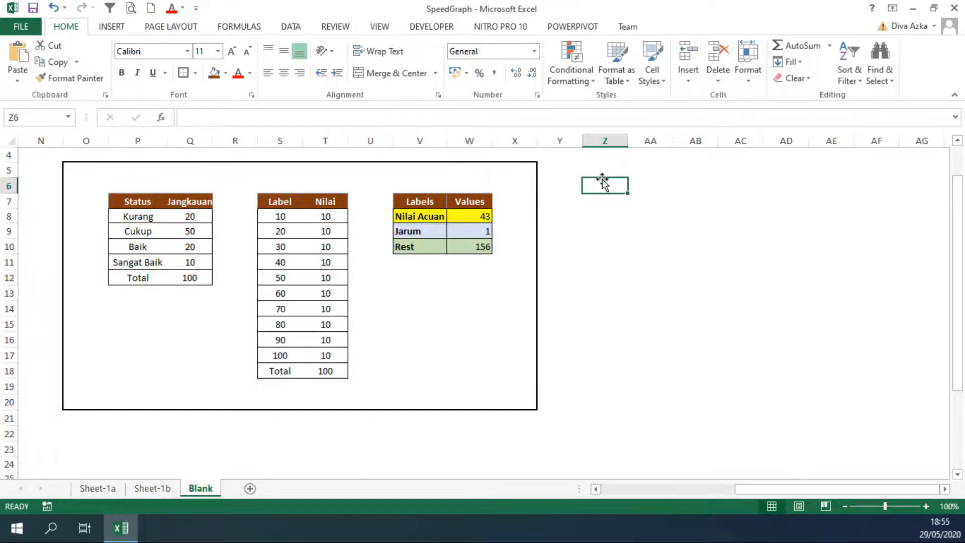
pyautogui.click(151, 488)
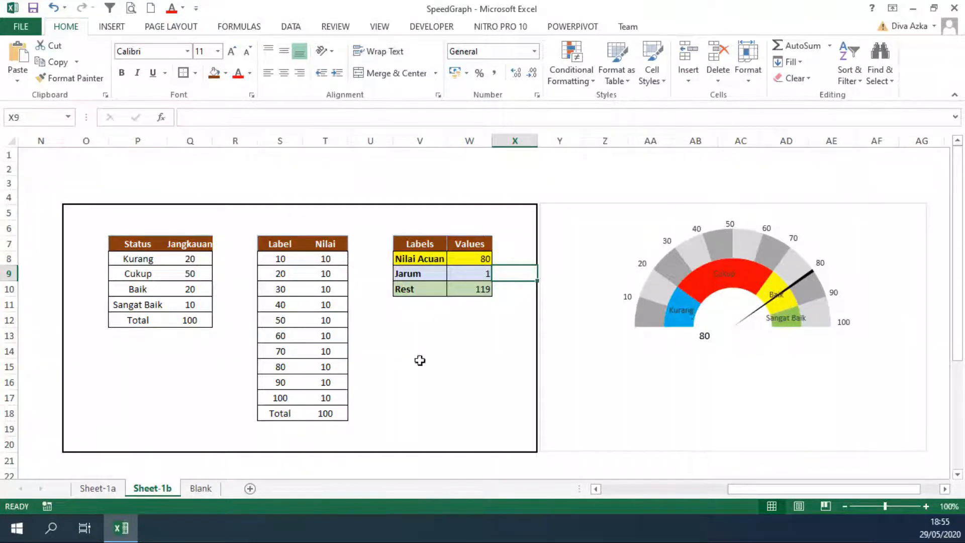
# On the Blank sheet, insert a doughnut chart from the status ranges in P8:Q12 and move it beside the Labels and Values table
pyautogui.click(201, 488)
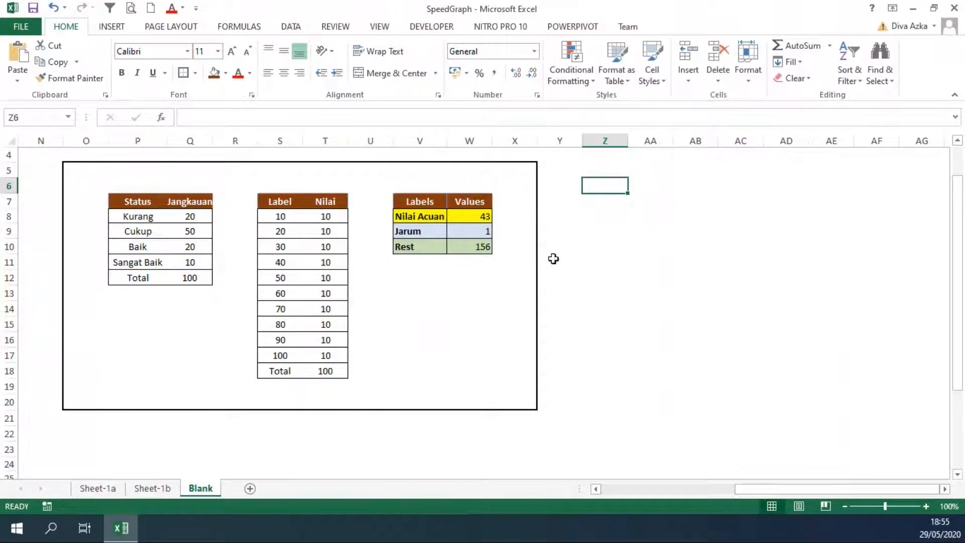
pyautogui.click(600, 214)
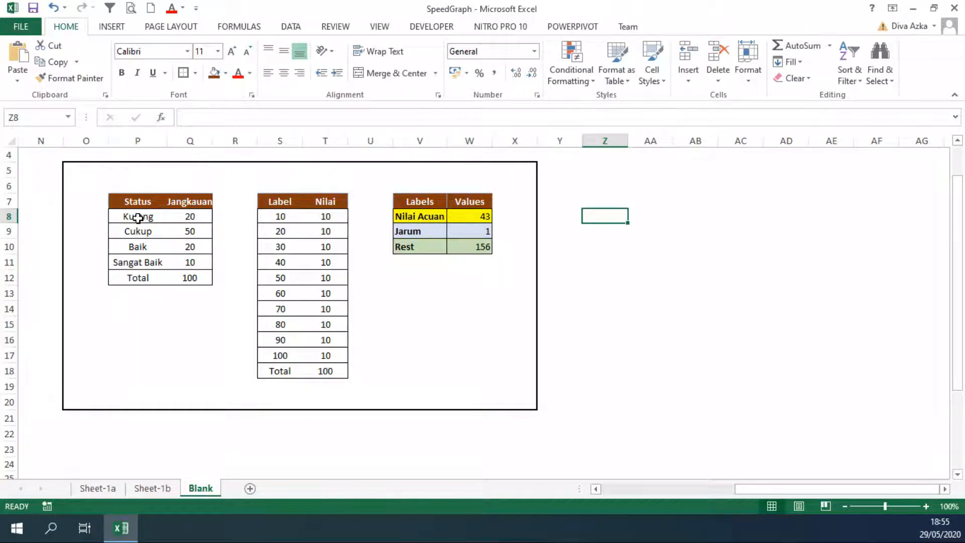
pyautogui.moveTo(138, 217); pyautogui.dragTo(191, 275)
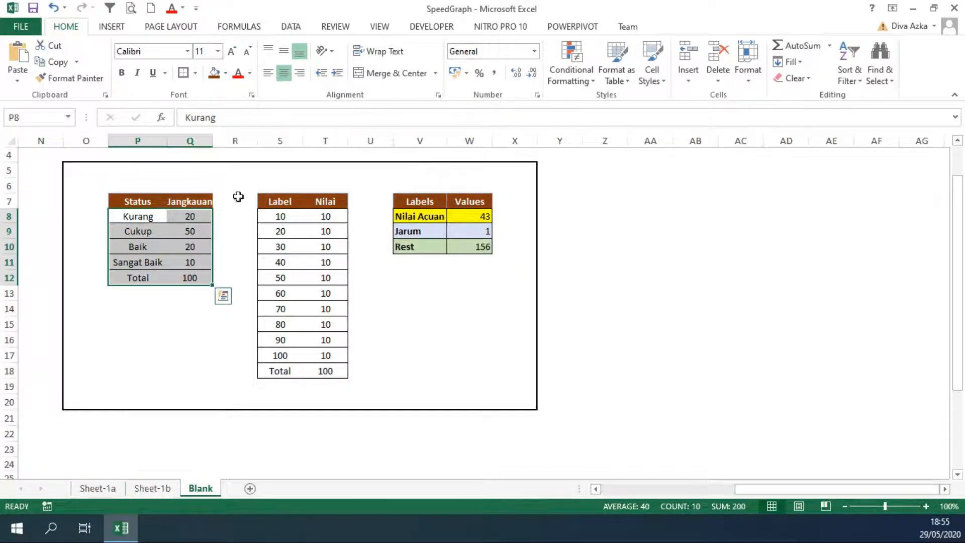
pyautogui.click(125, 28)
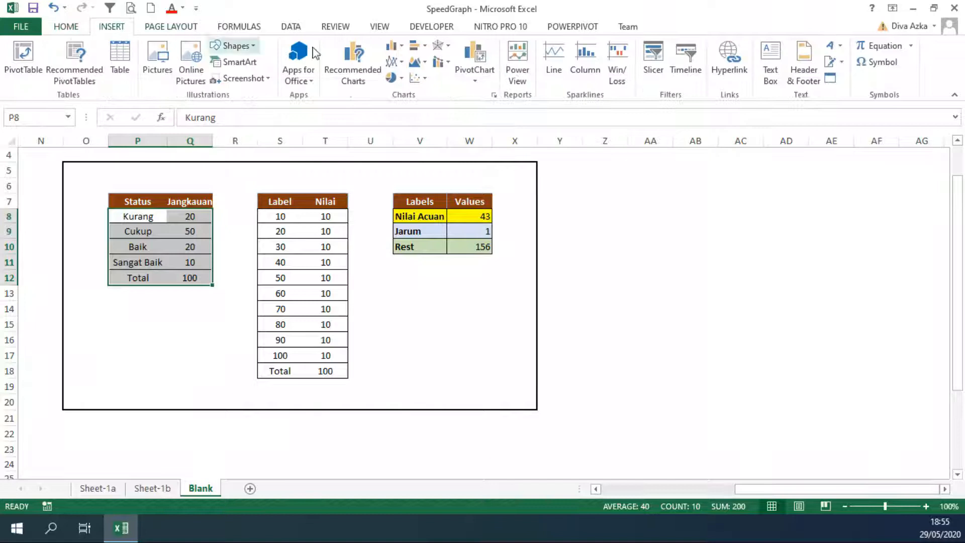
pyautogui.click(402, 79)
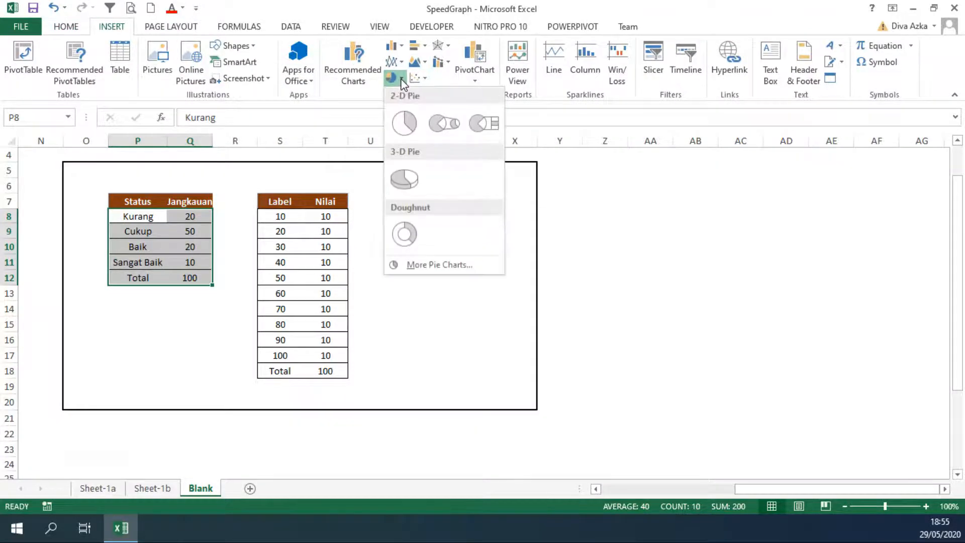
pyautogui.click(409, 234)
pyautogui.moveTo(567, 239); pyautogui.dragTo(829, 198)
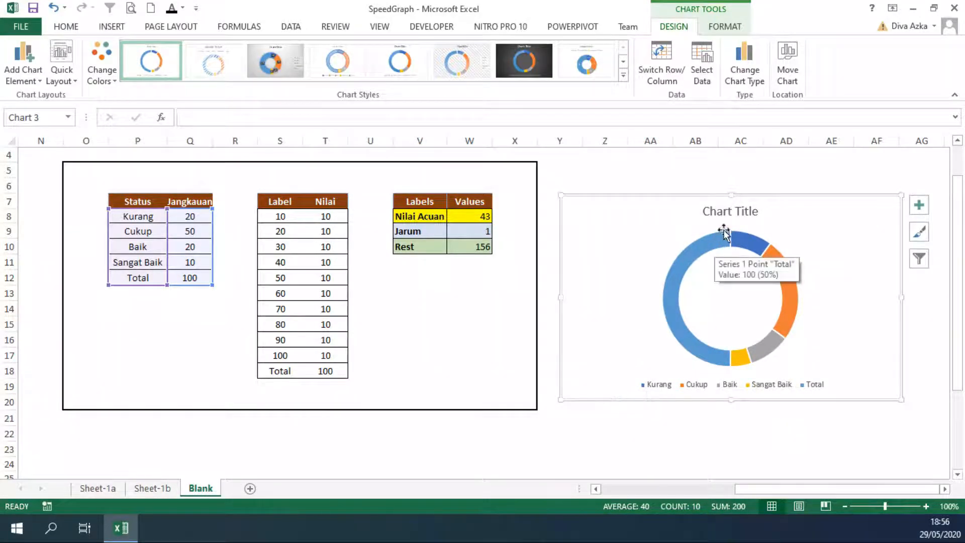
# Delete the title and the legend from the doughnut chart
pyautogui.click(736, 216)
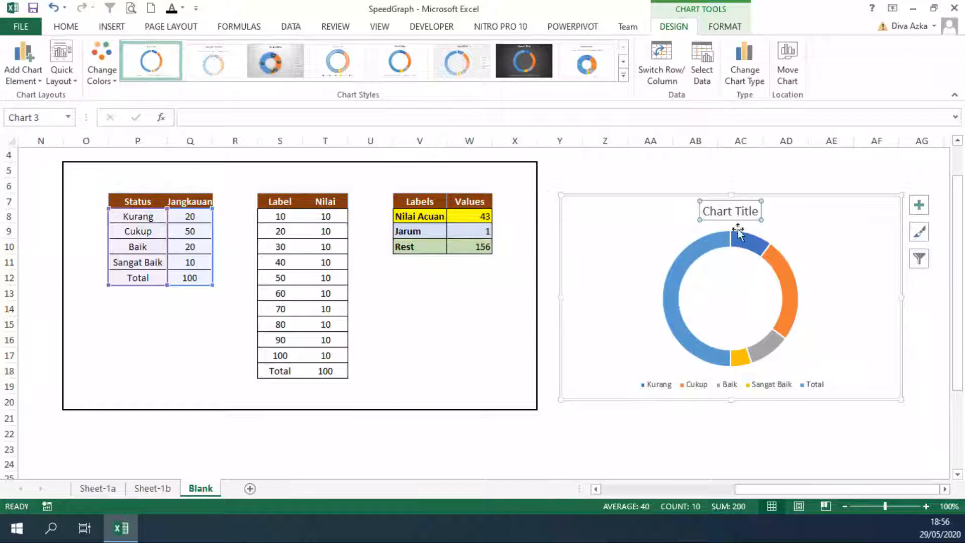
pyautogui.press('Delete')
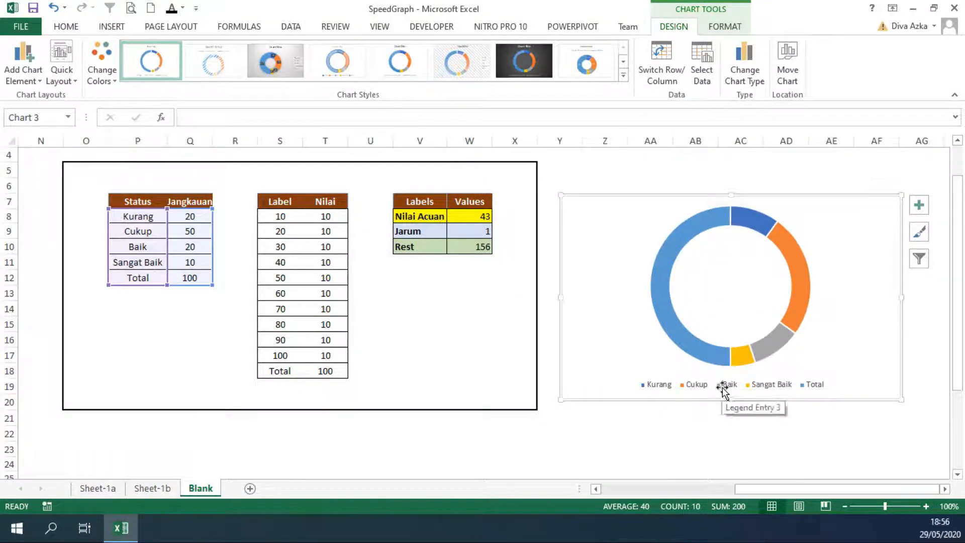
pyautogui.click(722, 390)
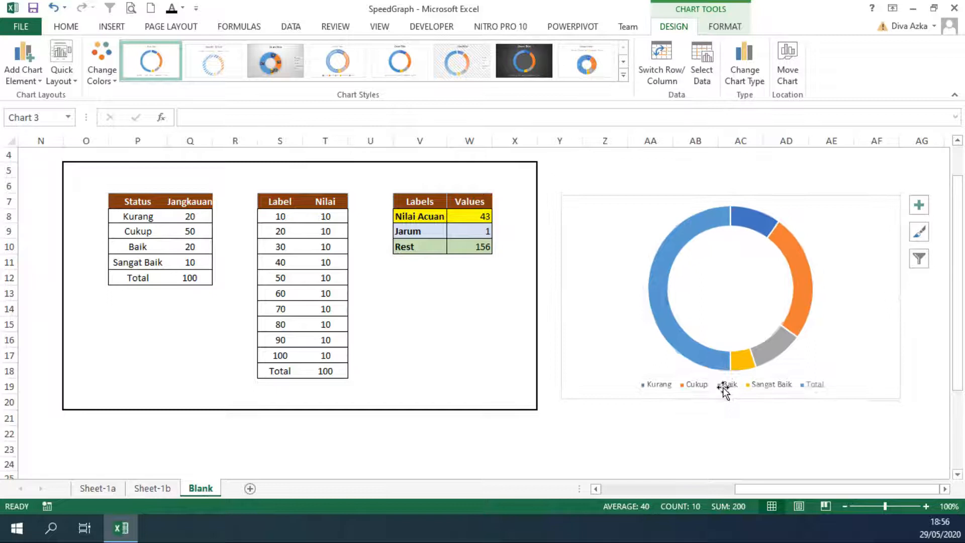
pyautogui.press('Delete')
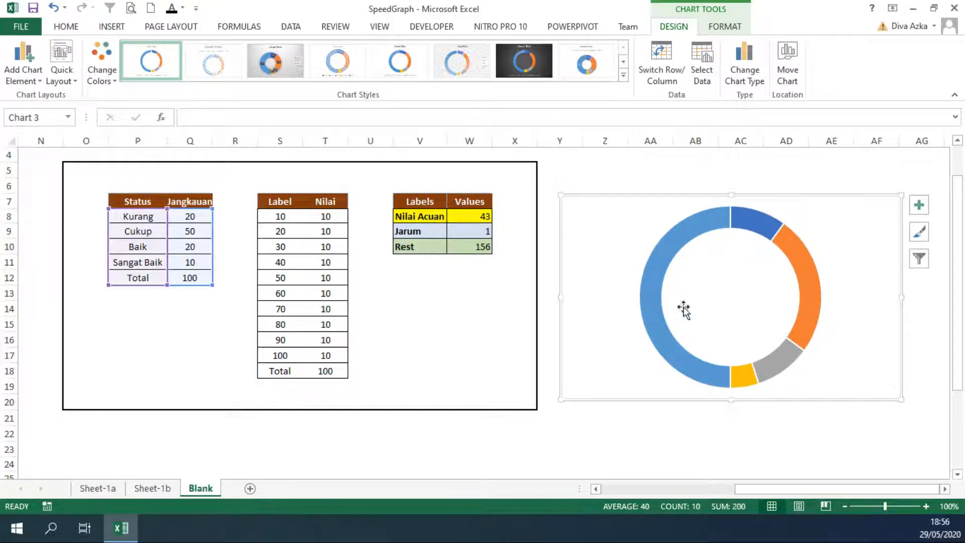
# Open the doughnut series' formatting options and set the doughnut hole size to 50%
pyautogui.click(697, 230)
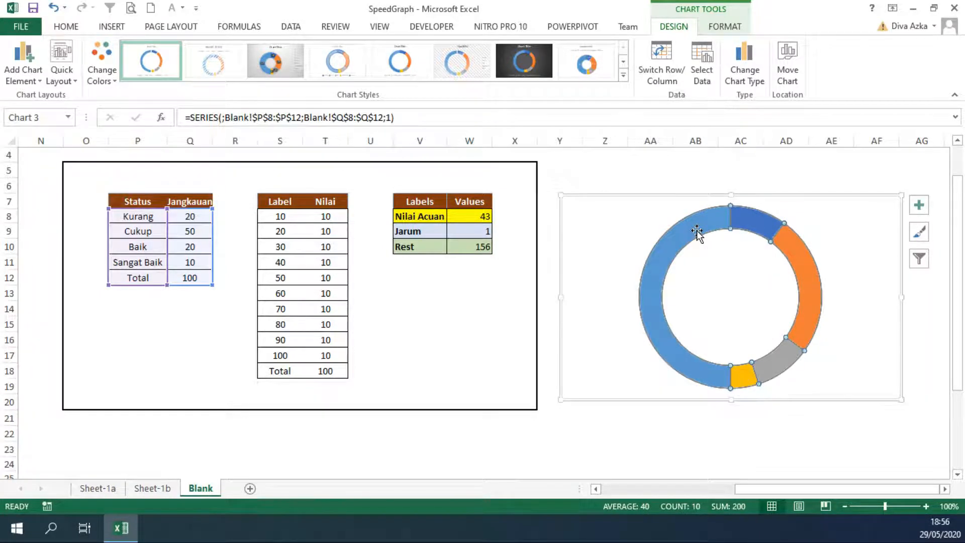
pyautogui.click(724, 28)
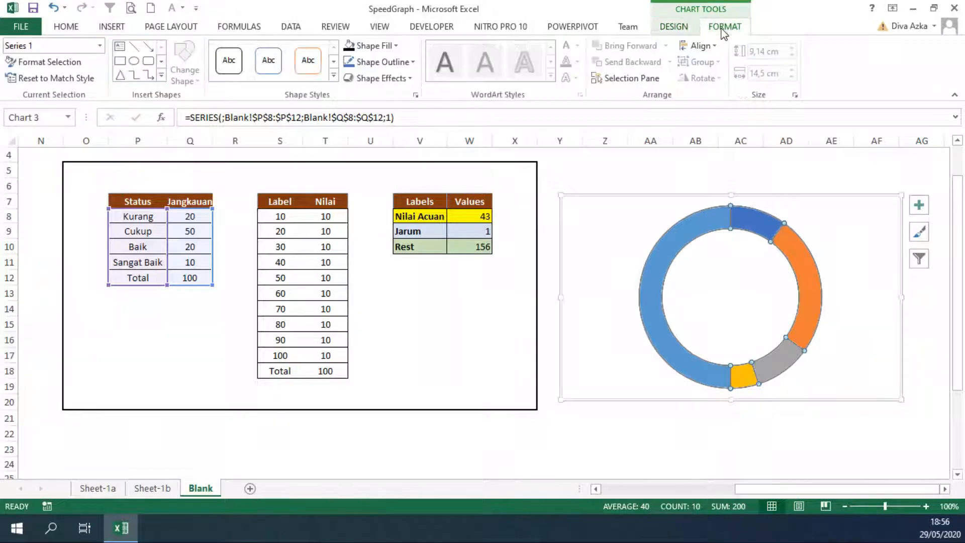
pyautogui.click(33, 65)
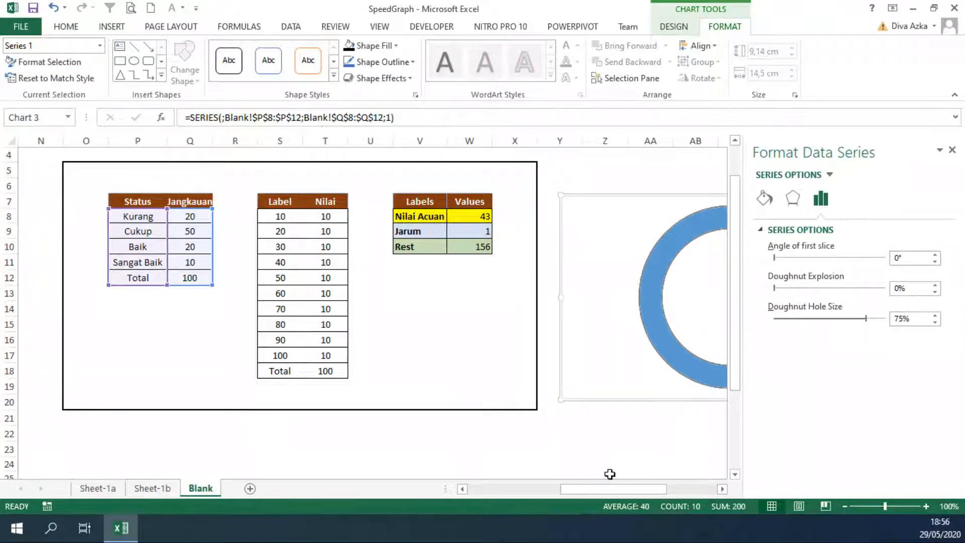
pyautogui.moveTo(572, 495); pyautogui.dragTo(631, 487)
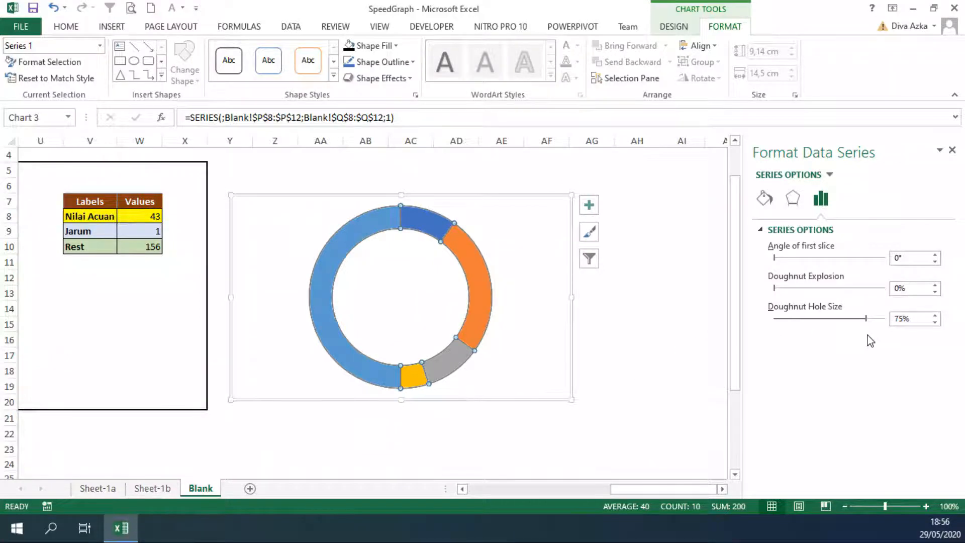
pyautogui.doubleClick(903, 323)
pyautogui.write('50')
pyautogui.click(918, 289)
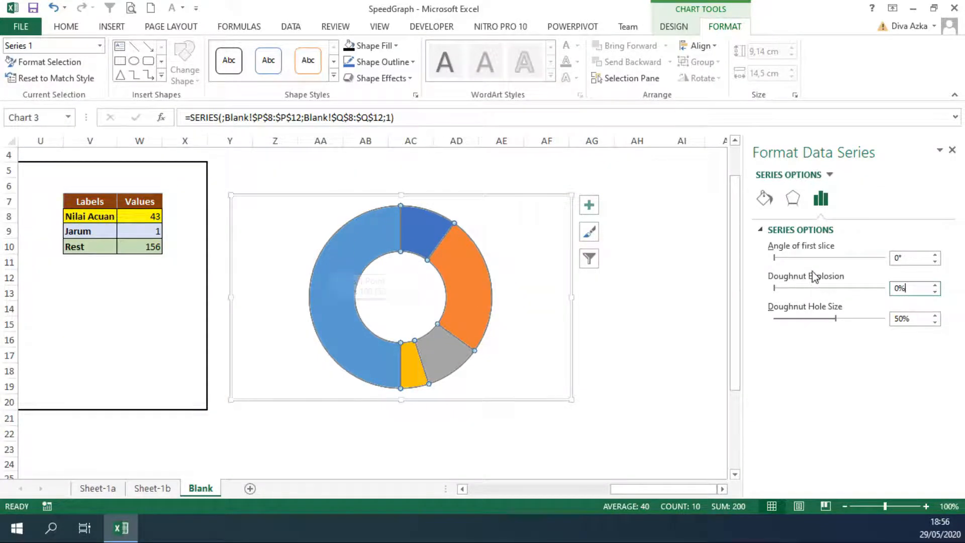
# Set the doughnut series' angle of first slice to 270°
pyautogui.click(905, 258)
pyautogui.write('27')
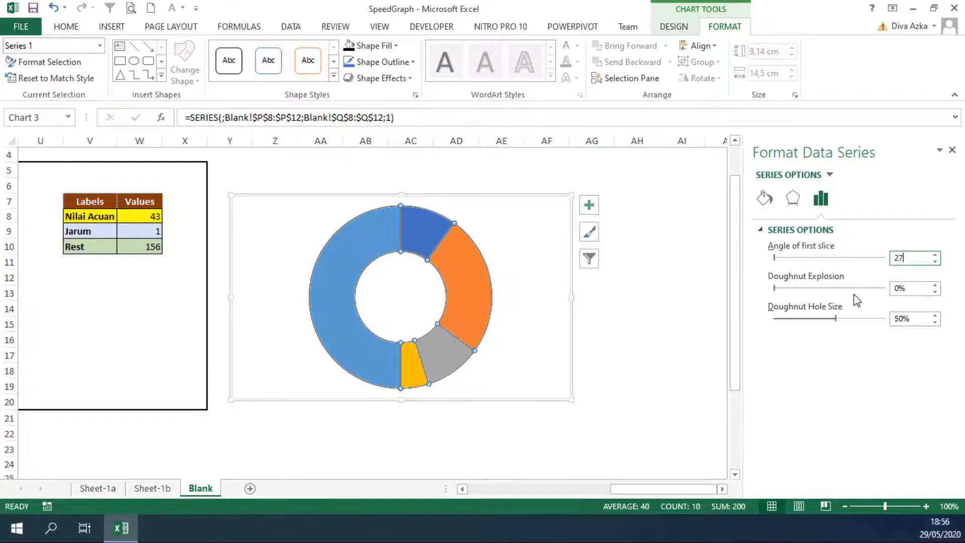
pyautogui.write('0')
pyautogui.click(917, 290)
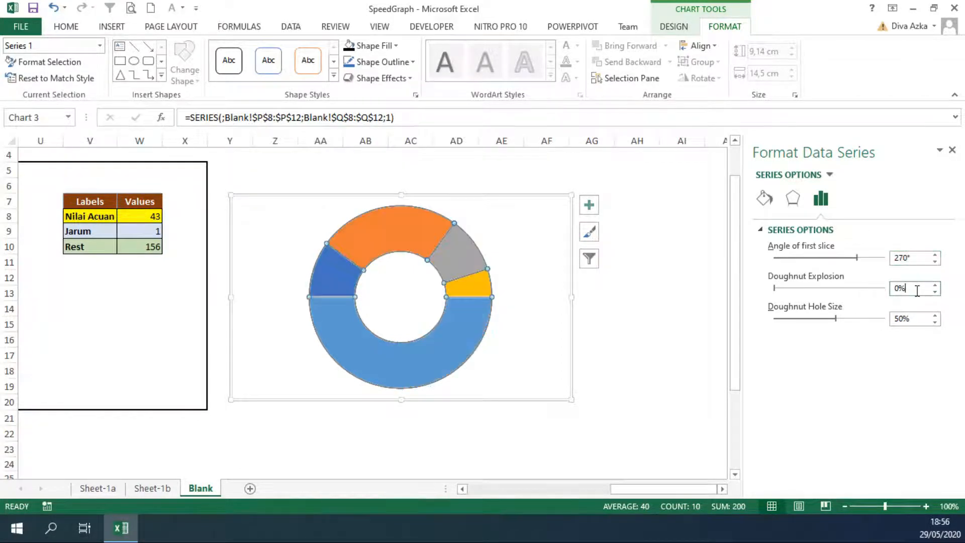
# Remove the border line from the whole doughnut series and give the Total slice no fill
pyautogui.click(765, 200)
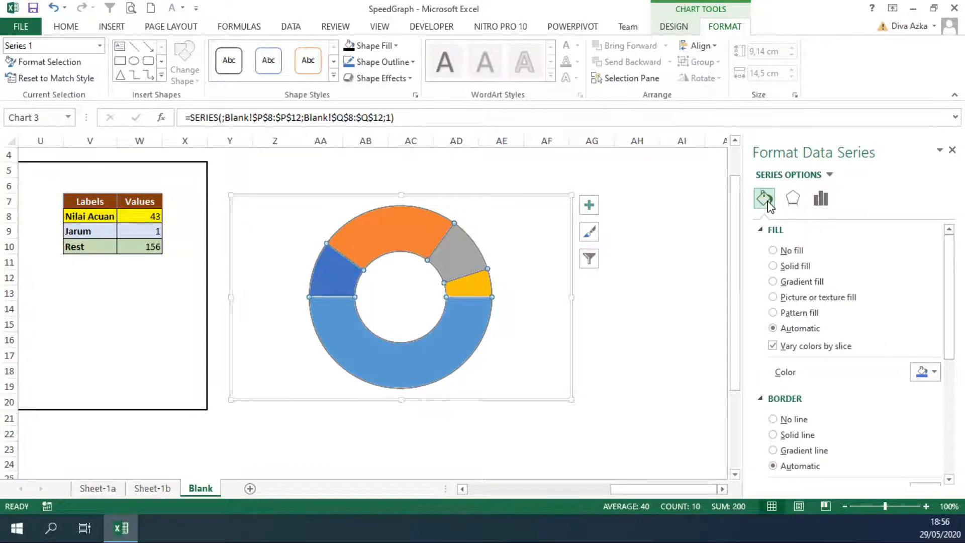
pyautogui.click(793, 420)
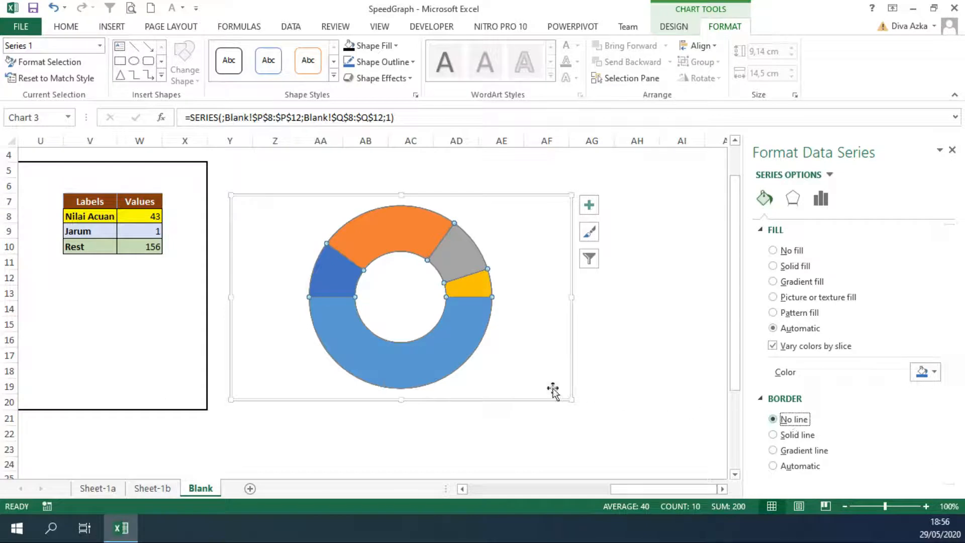
pyautogui.click(429, 359)
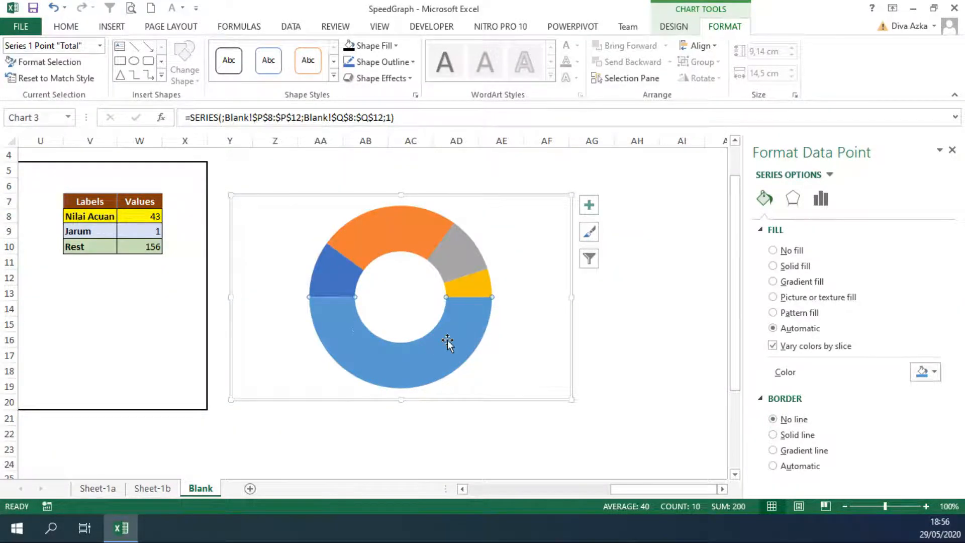
pyautogui.click(774, 250)
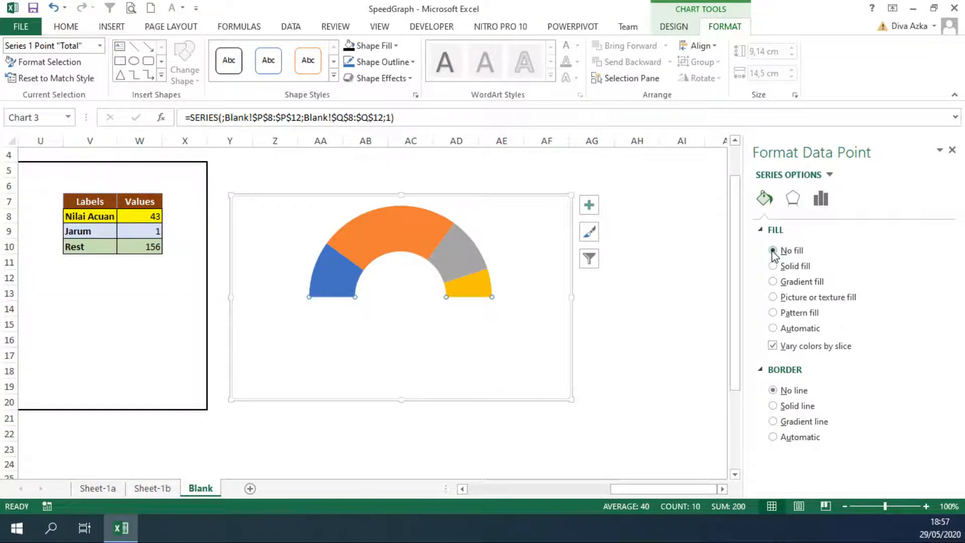
pyautogui.click(660, 281)
# Fill the Kurang slice with standard red and the Cukup slice with standard light blue
pyautogui.click(431, 258)
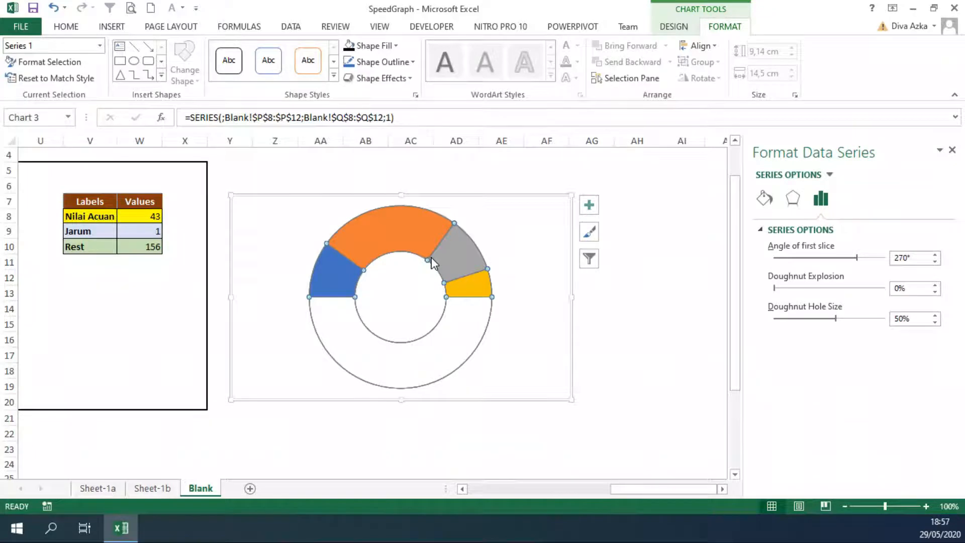
pyautogui.click(343, 283)
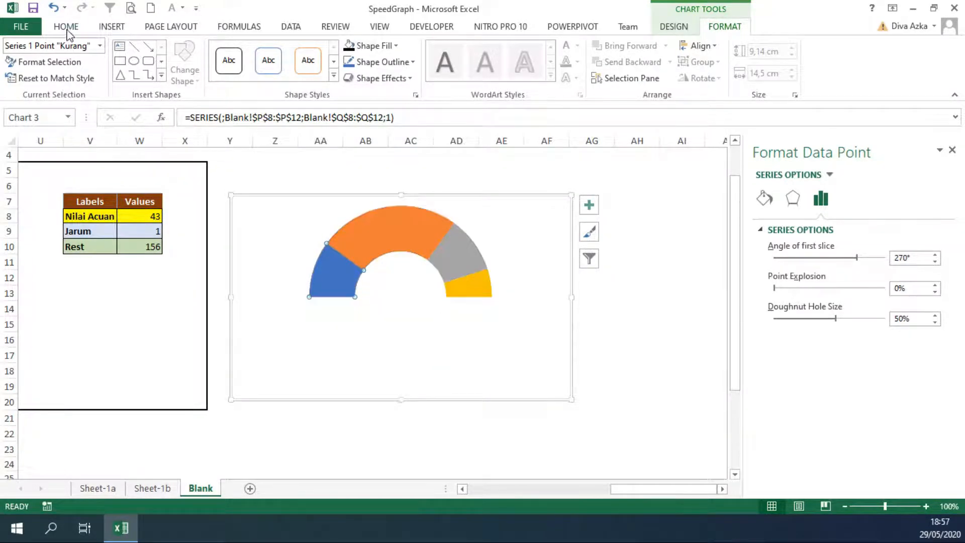
pyautogui.click(764, 199)
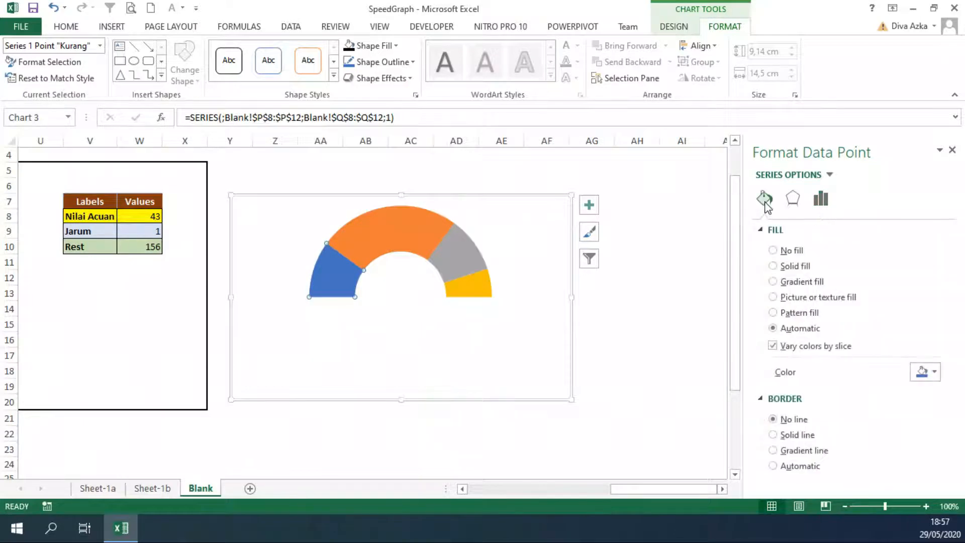
pyautogui.click(934, 373)
pyautogui.click(860, 313)
pyautogui.click(391, 241)
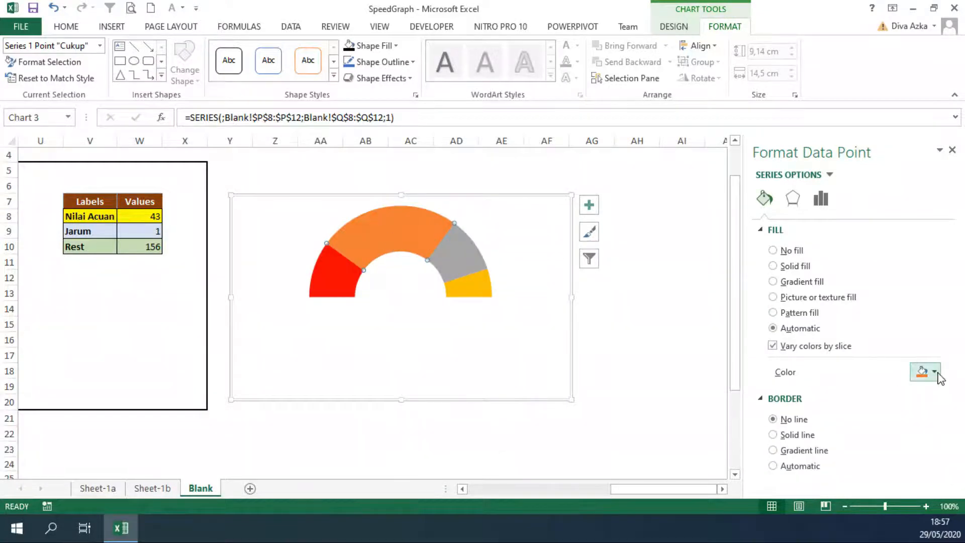
pyautogui.click(935, 372)
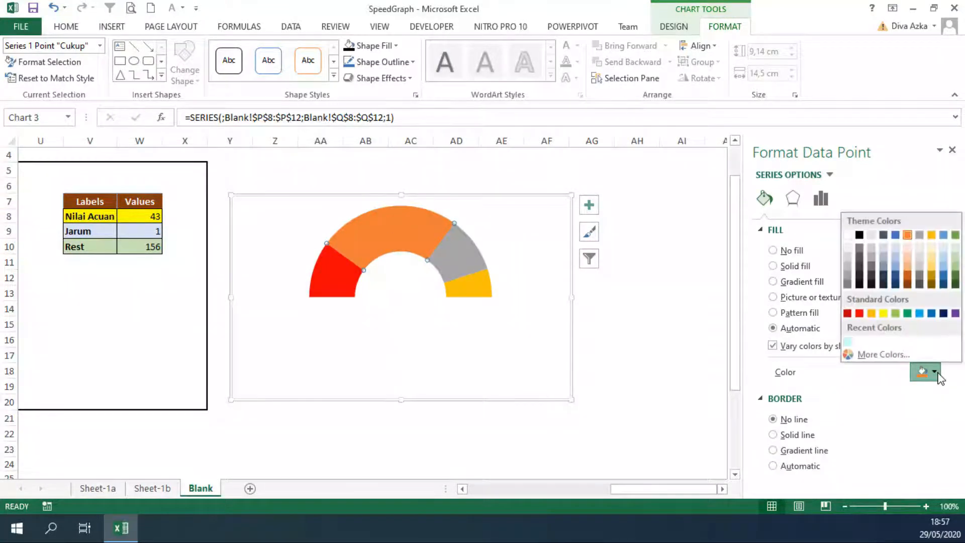
pyautogui.click(919, 313)
# Fill the Baik slice with standard yellow and the Sangat Baik slice with standard light green
pyautogui.click(459, 254)
pyautogui.click(933, 373)
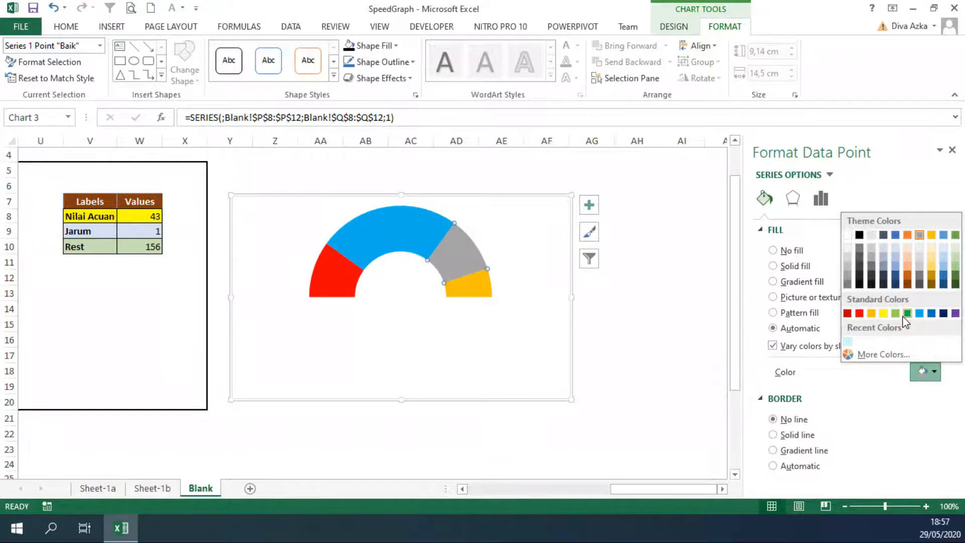
pyautogui.click(883, 312)
pyautogui.click(472, 294)
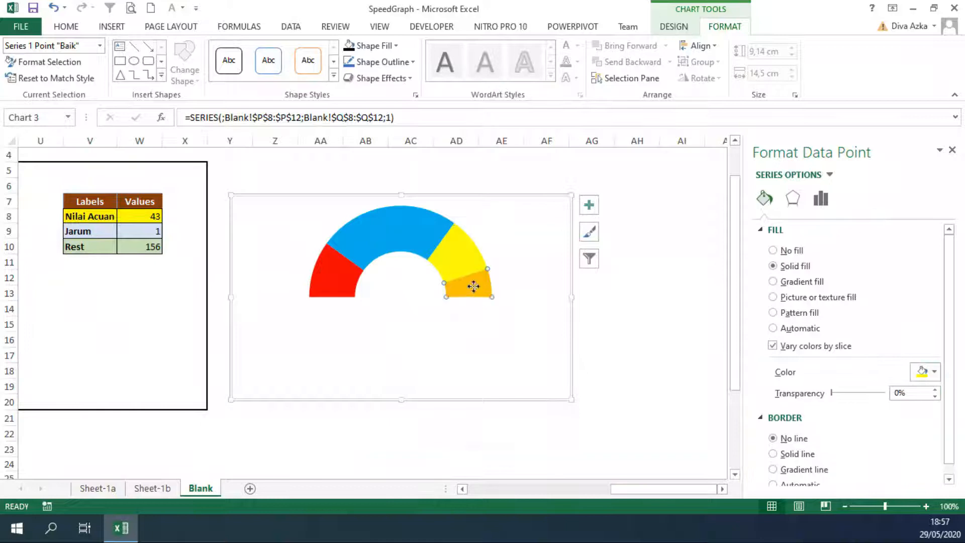
pyautogui.click(933, 373)
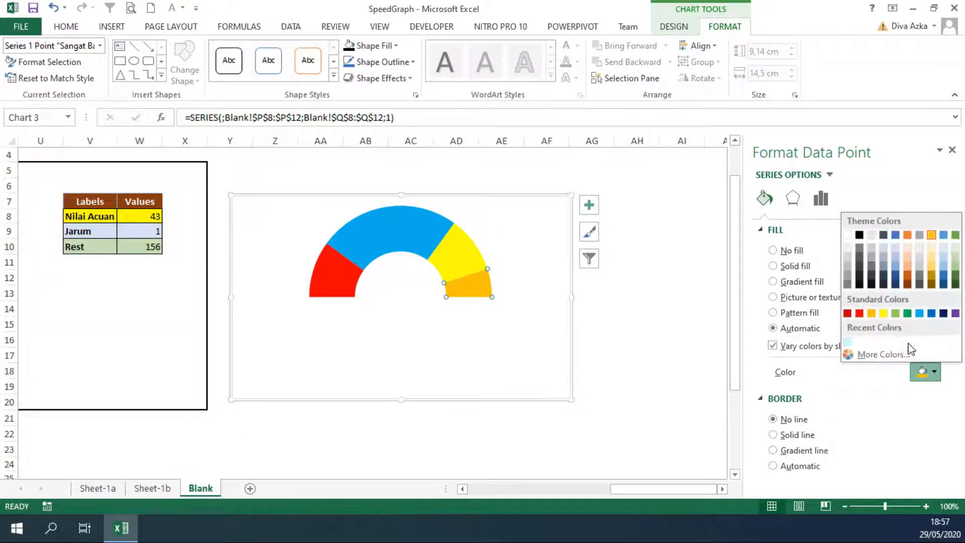
pyautogui.click(895, 313)
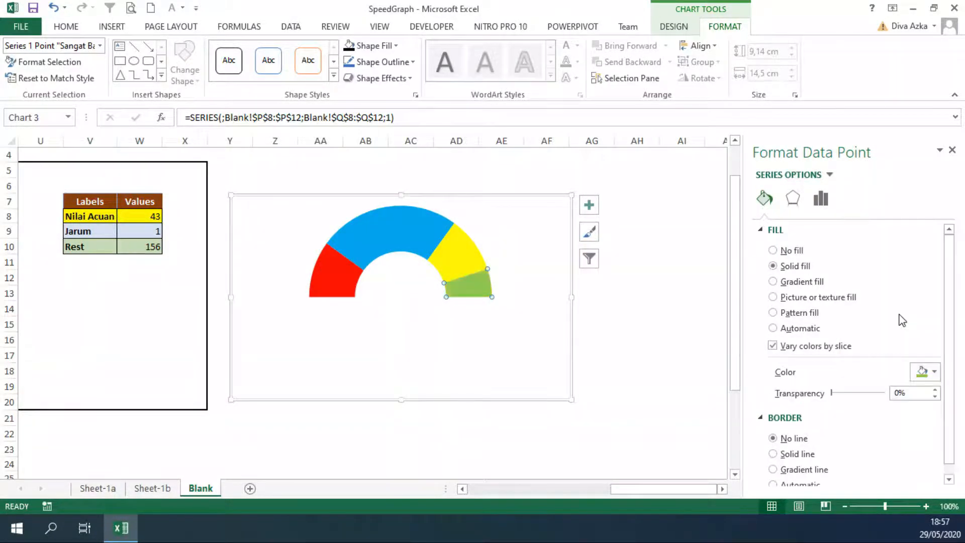
pyautogui.click(646, 264)
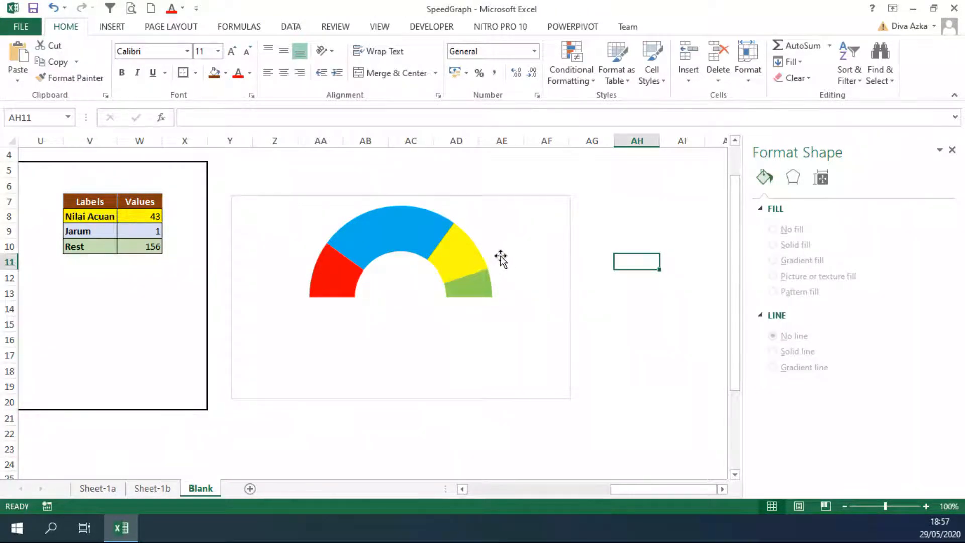
# Add a second series to the doughnut chart, named from cell T7 (Nilai) with values from T8:T18
pyautogui.click(471, 272)
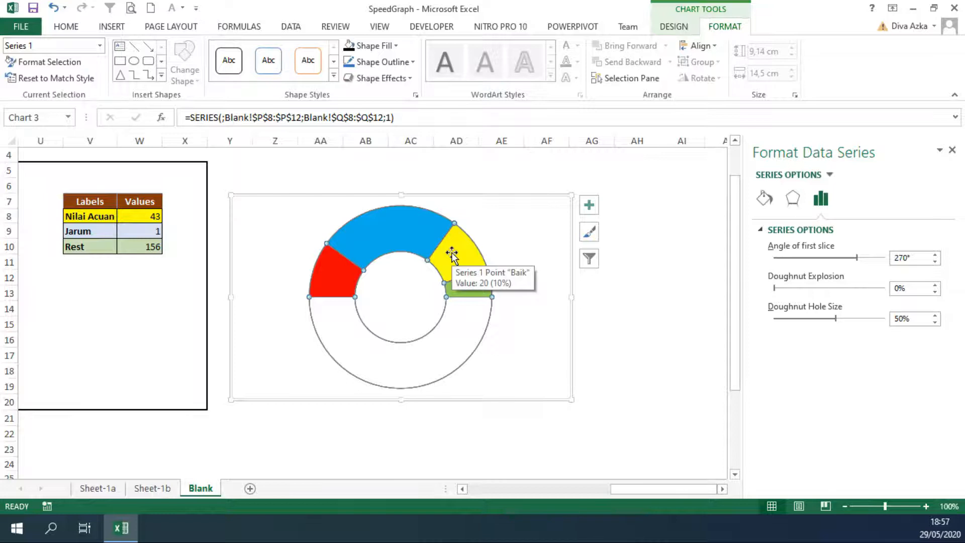
pyautogui.rightClick(378, 240)
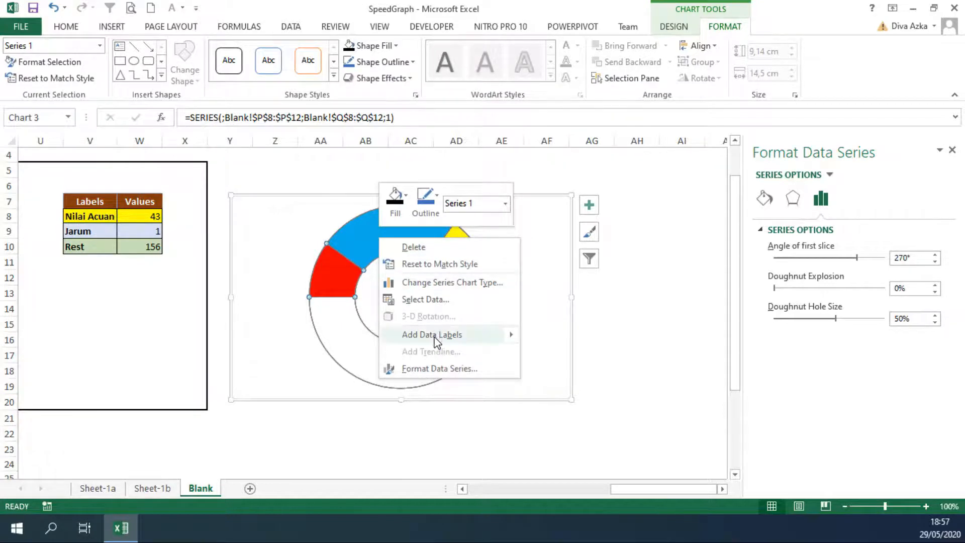
pyautogui.click(426, 299)
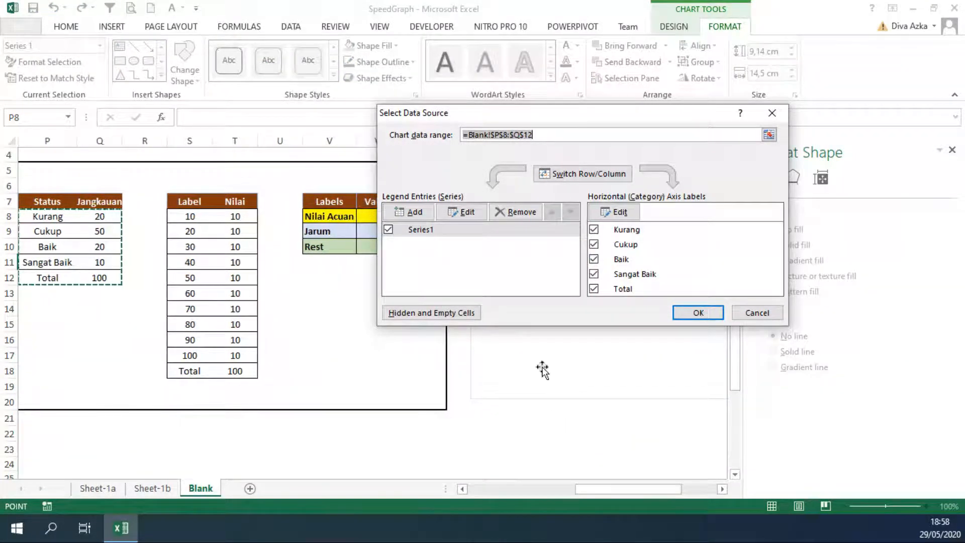
pyautogui.click(411, 213)
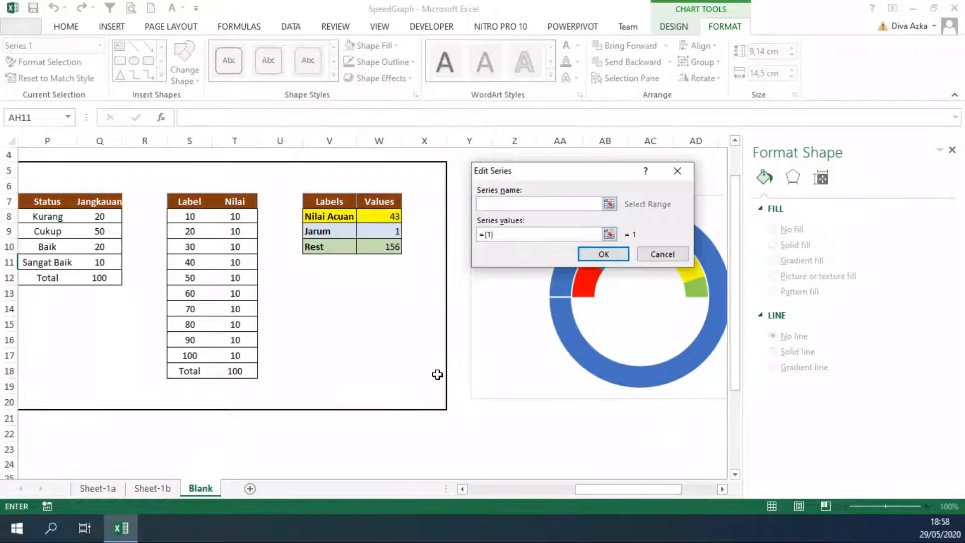
pyautogui.click(232, 199)
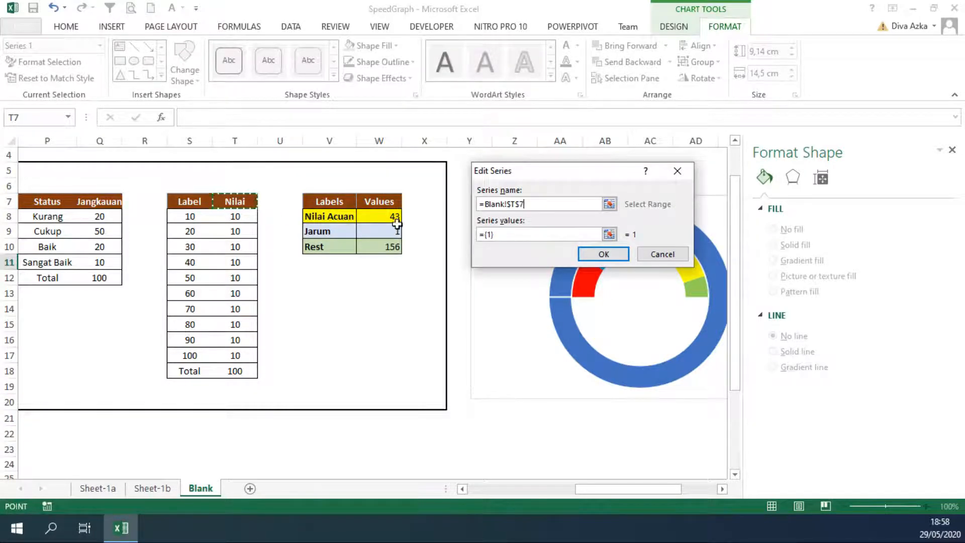
pyautogui.moveTo(507, 237); pyautogui.dragTo(470, 237)
pyautogui.press('BackSpace')
pyautogui.moveTo(236, 216); pyautogui.dragTo(237, 370)
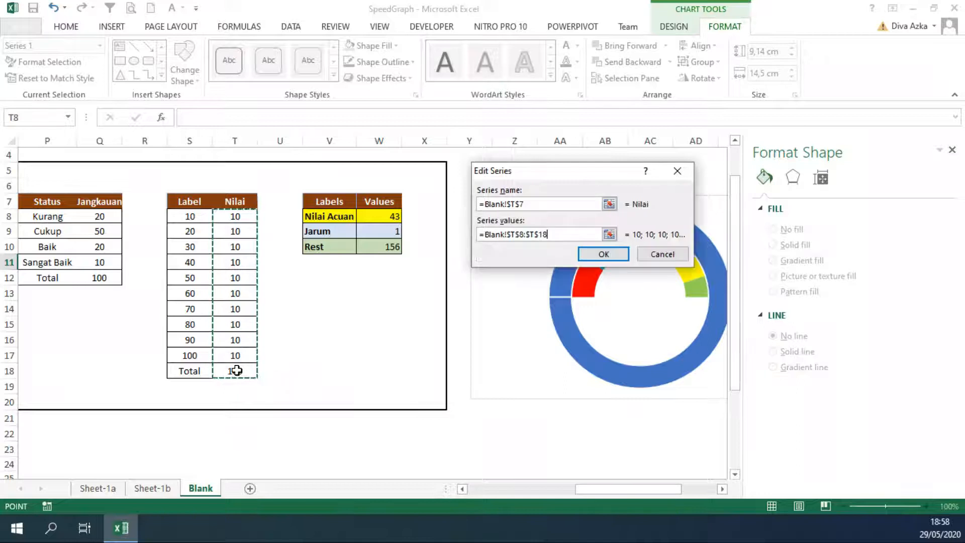
pyautogui.click(604, 254)
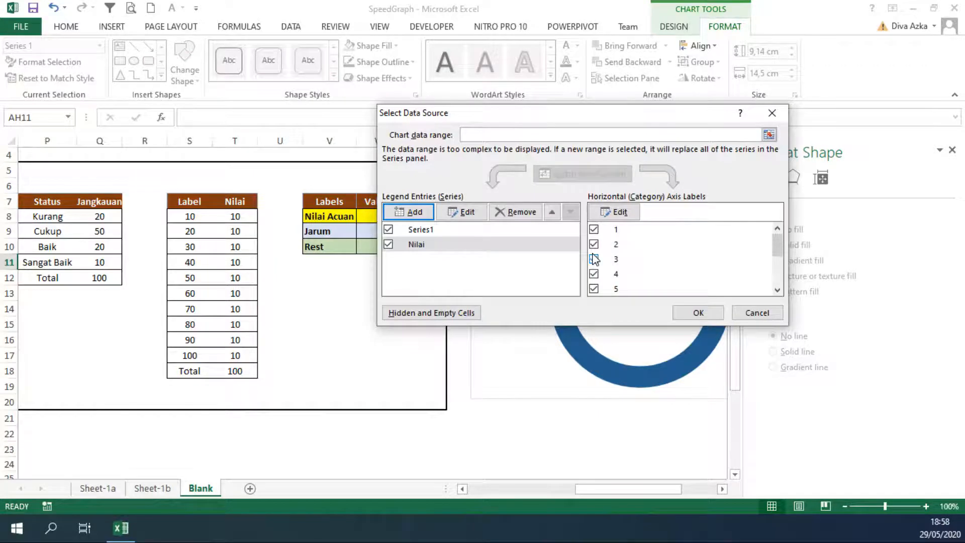
pyautogui.click(697, 313)
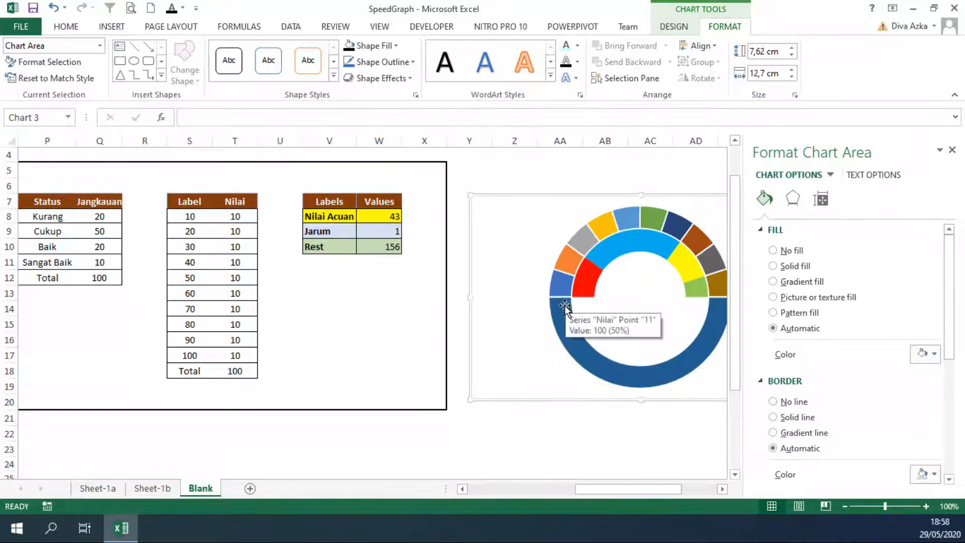
# Remove the border line from the outer Nilai ring and give its Total half, the 100-value slice, no fill
pyautogui.click(565, 272)
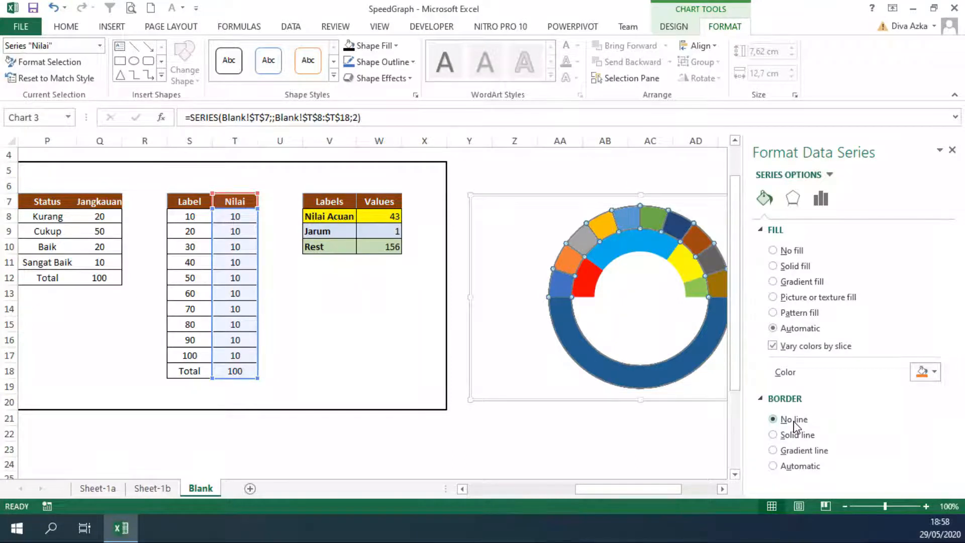
pyautogui.click(575, 448)
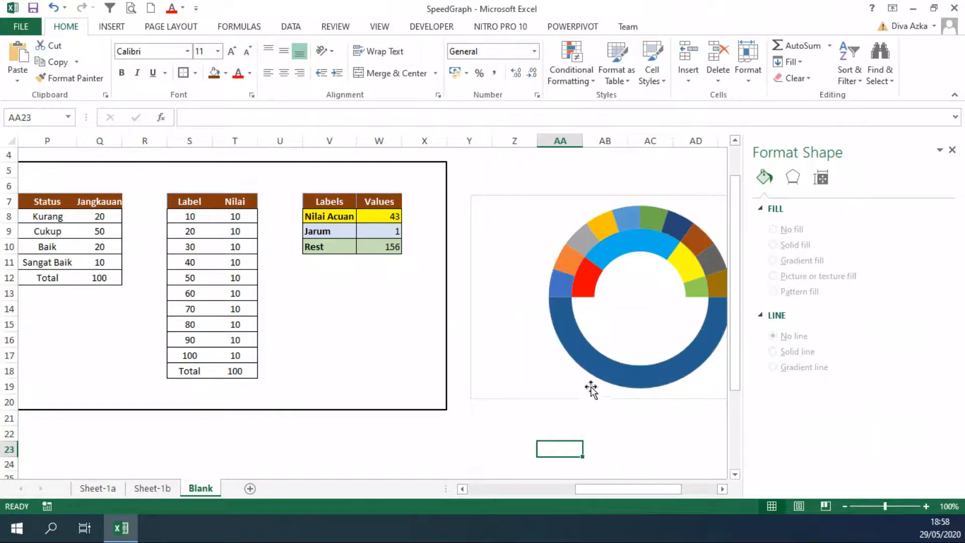
pyautogui.click(593, 366)
pyautogui.click(593, 366)
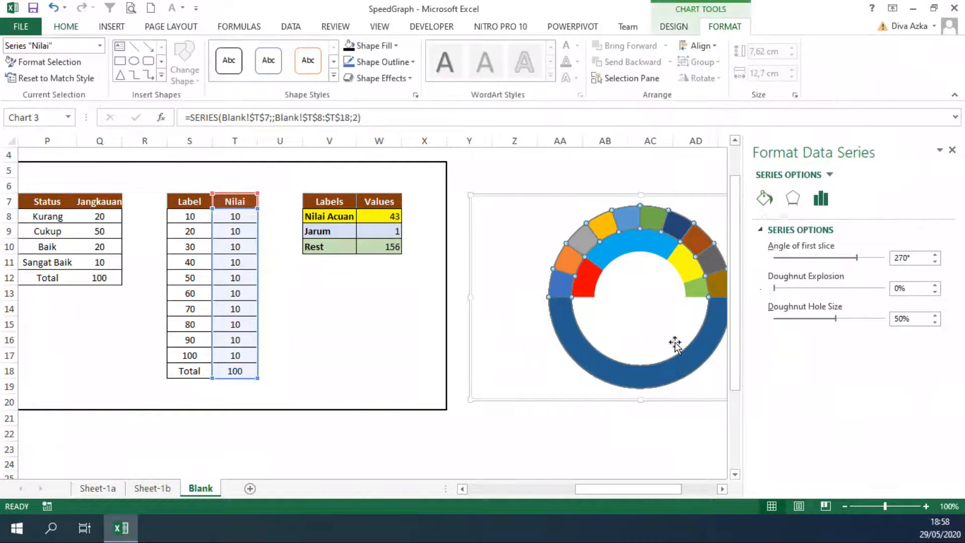
pyautogui.click(660, 369)
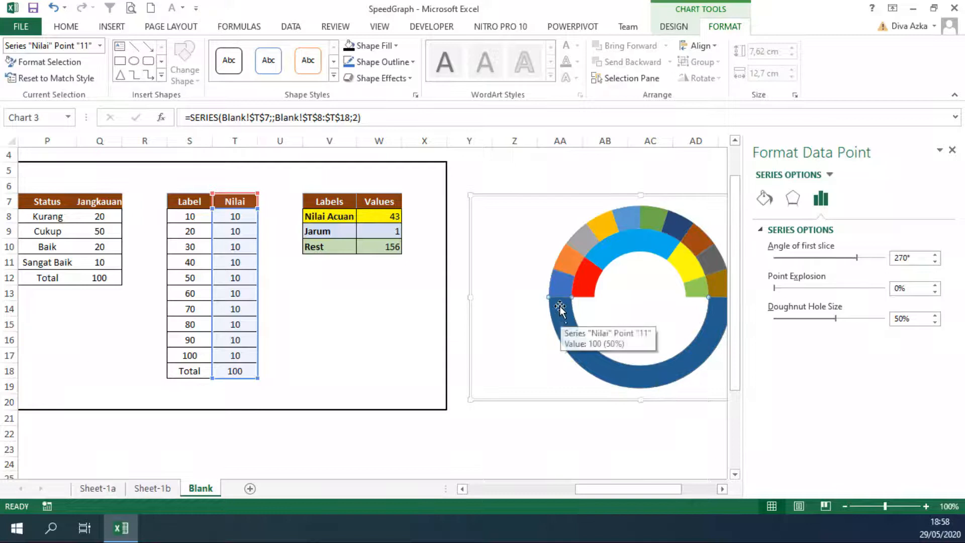
pyautogui.click(764, 198)
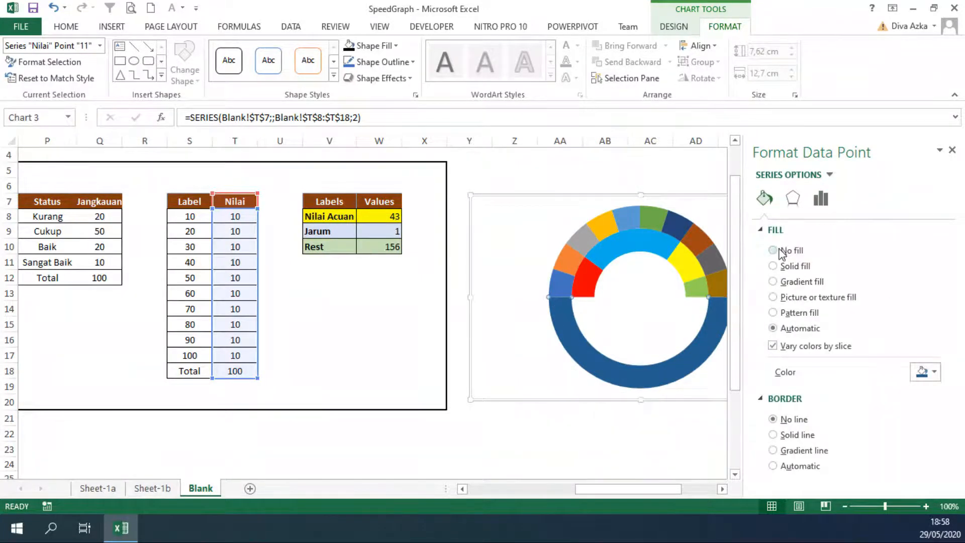
pyautogui.click(777, 252)
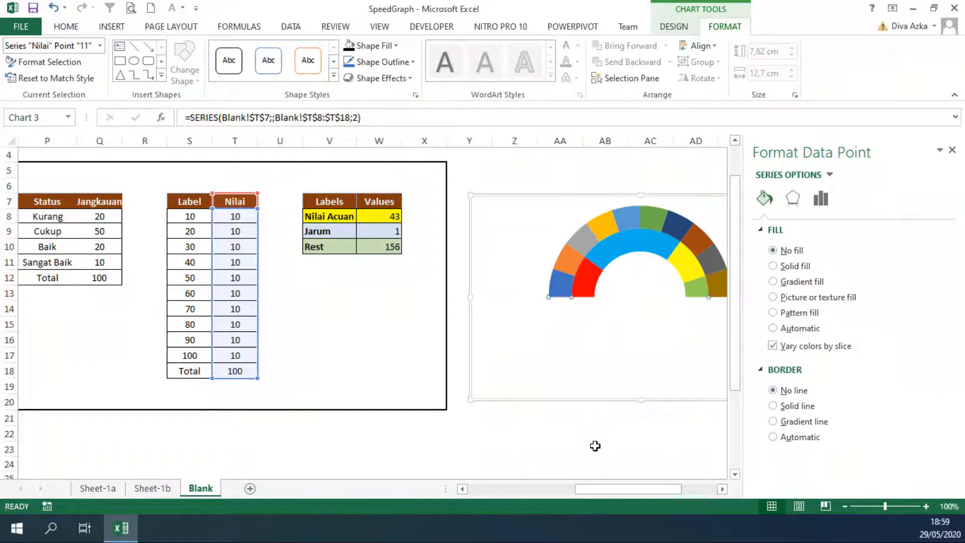
pyautogui.moveTo(595, 491); pyautogui.dragTo(625, 493)
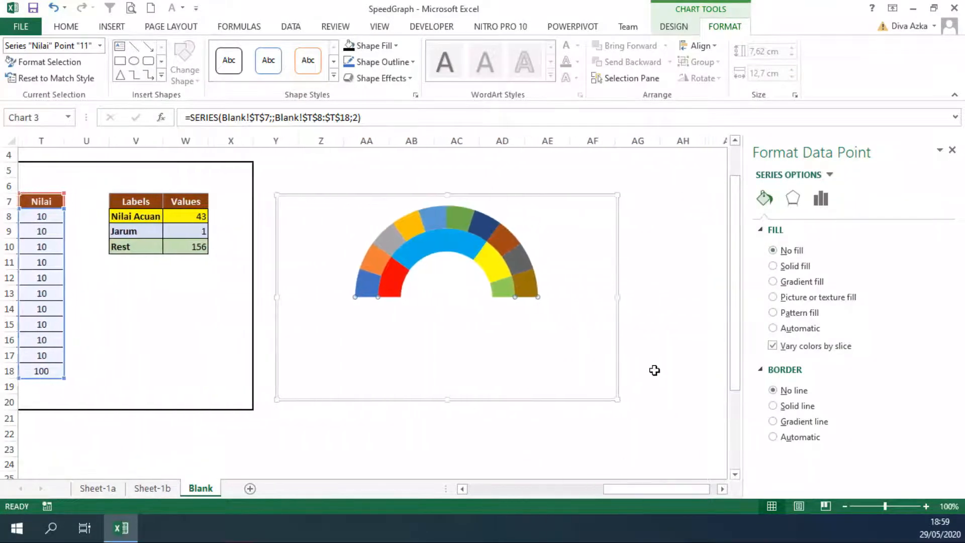
pyautogui.click(668, 327)
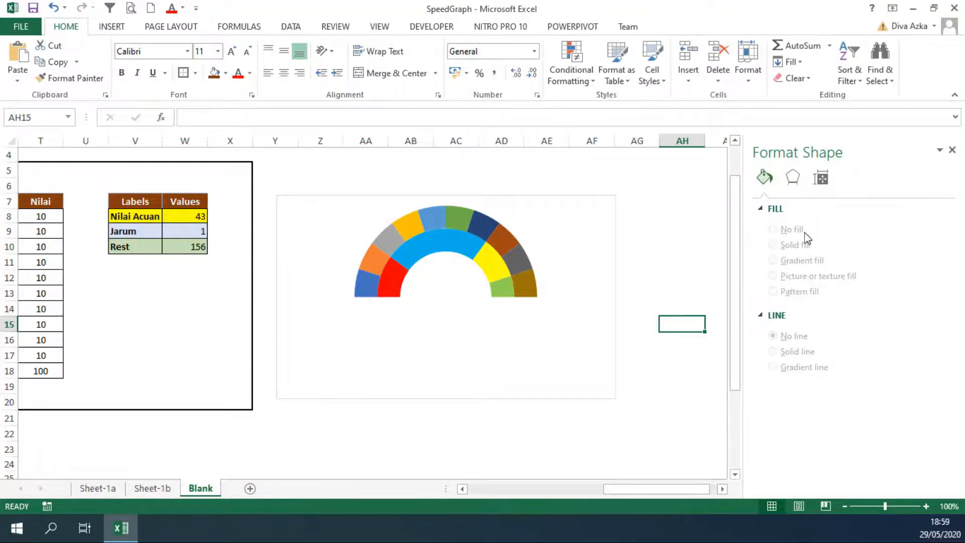
pyautogui.click(668, 227)
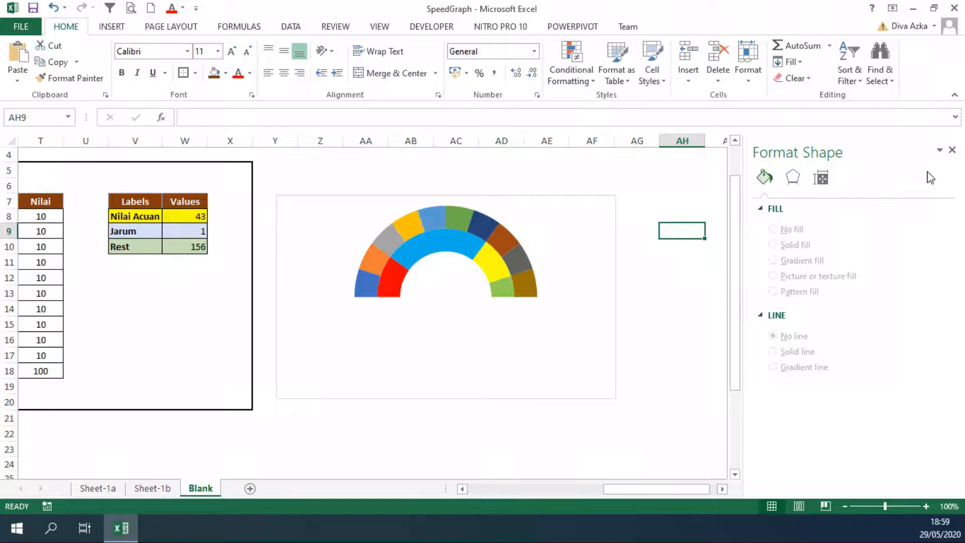
pyautogui.click(650, 307)
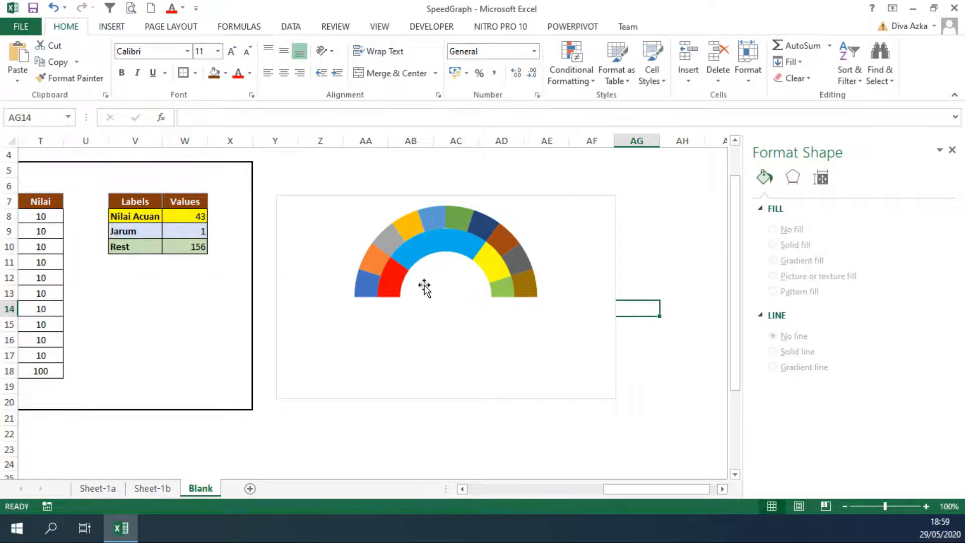
# Add data labels to the inner status ring that show the category name instead of the value
pyautogui.click(423, 255)
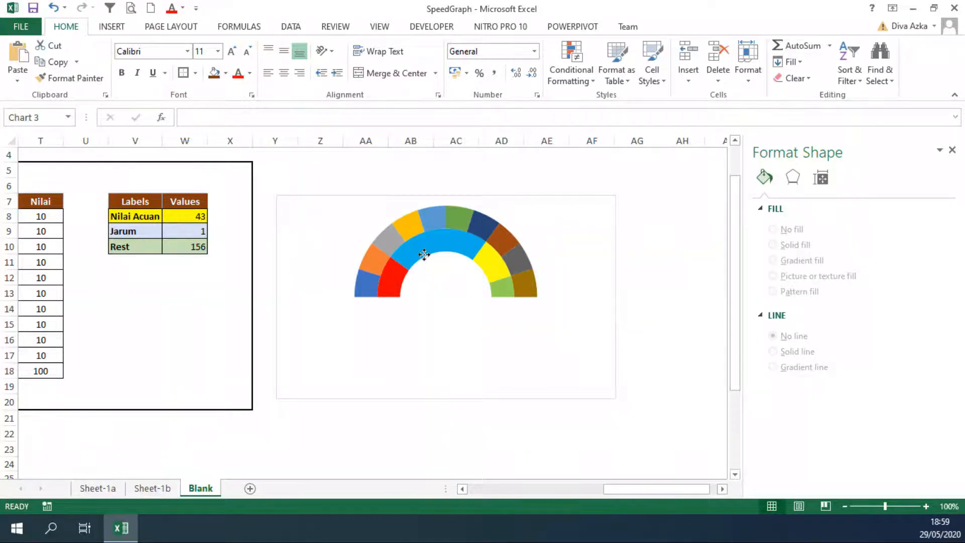
pyautogui.click(425, 255)
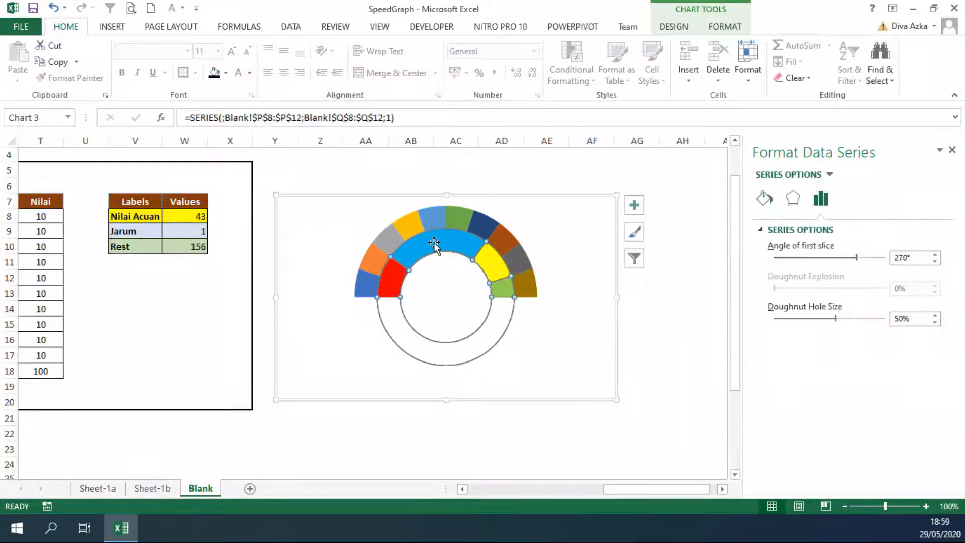
pyautogui.rightClick(434, 245)
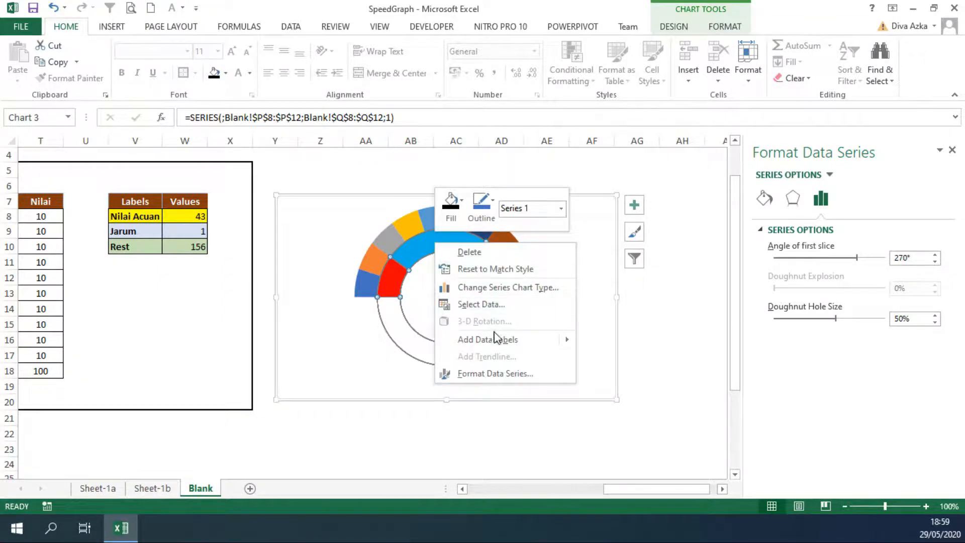
pyautogui.moveTo(501, 339)
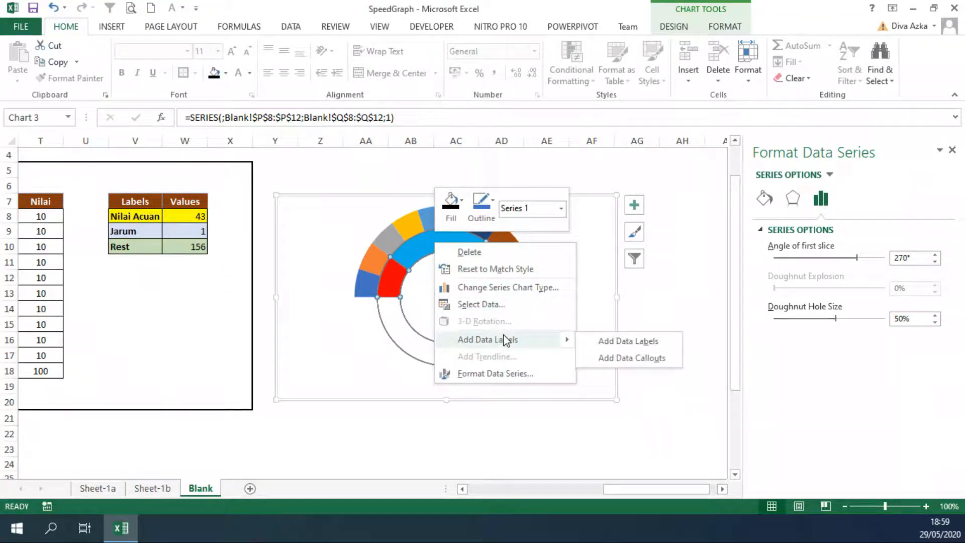
pyautogui.click(609, 342)
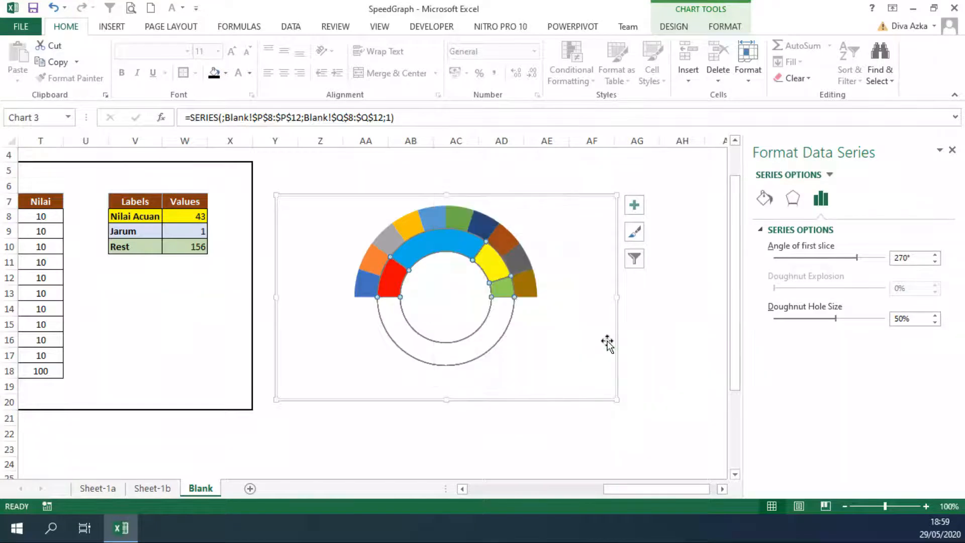
pyautogui.rightClick(458, 254)
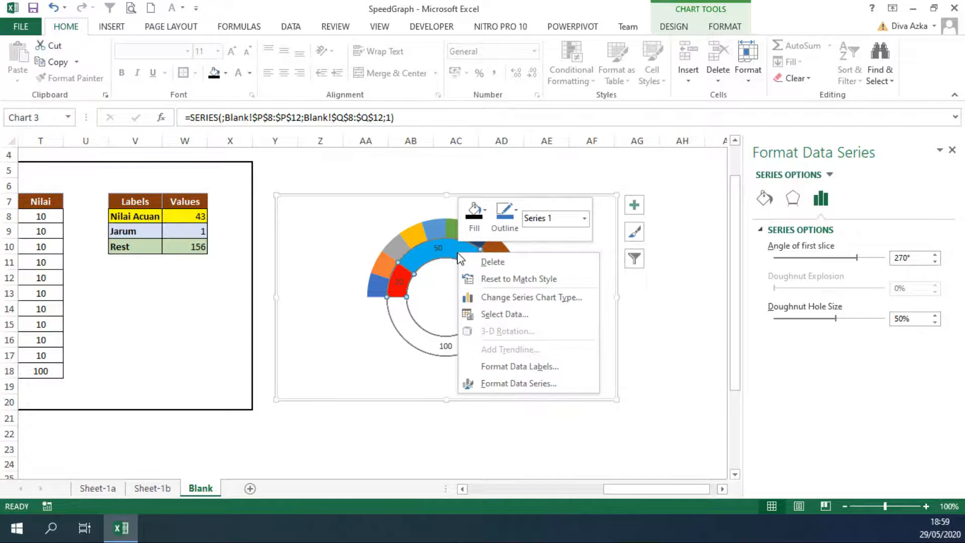
pyautogui.click(534, 367)
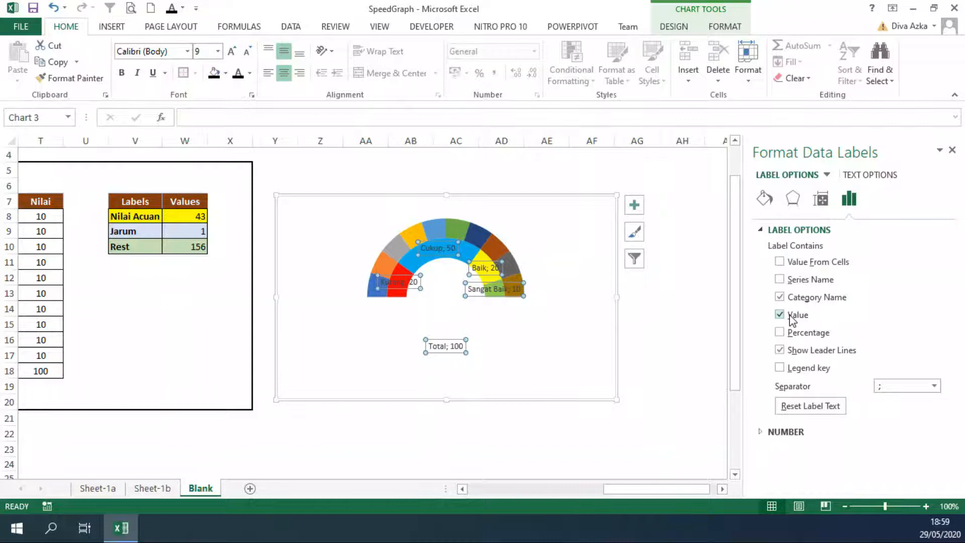
pyautogui.click(780, 315)
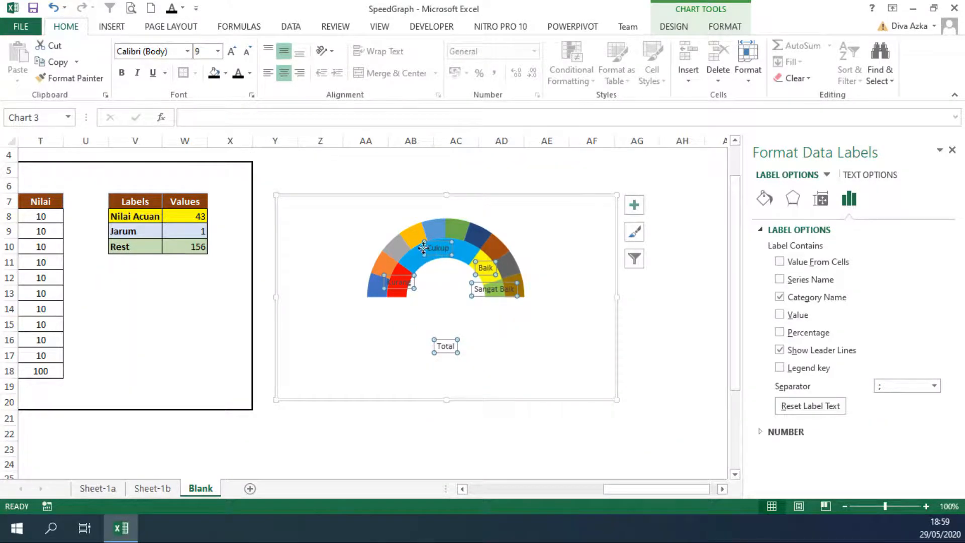
# Add data labels to the slices of the outer Nilai ring
pyautogui.click(449, 230)
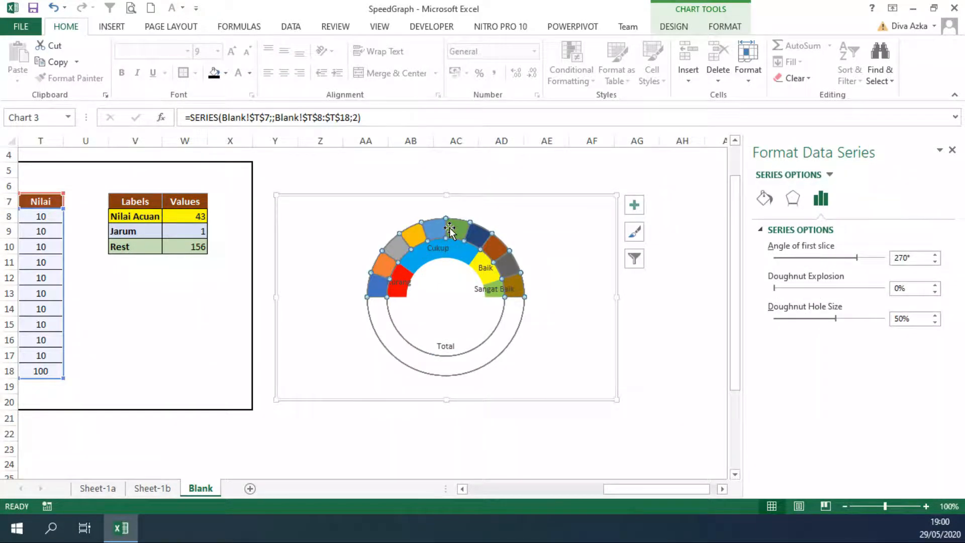
pyautogui.rightClick(449, 227)
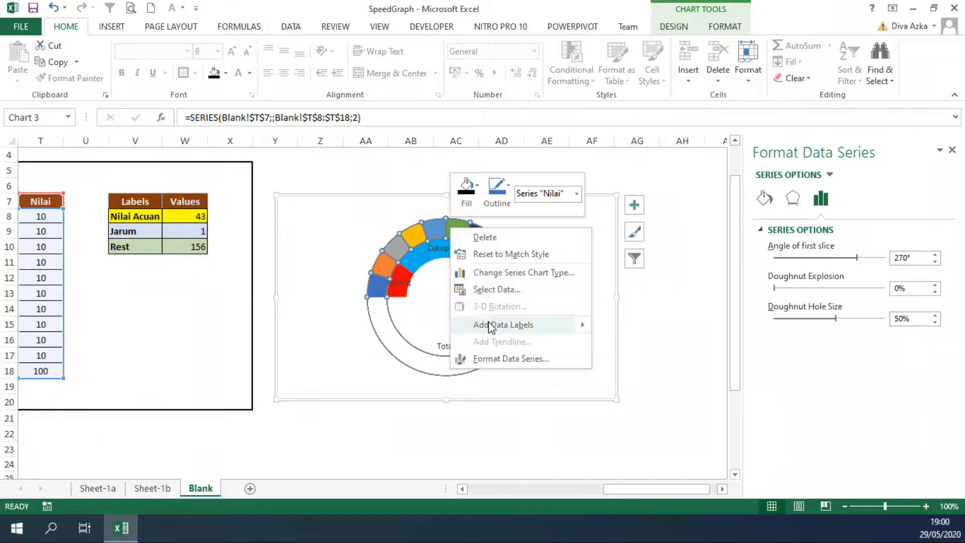
pyautogui.moveTo(491, 325)
pyautogui.click(625, 325)
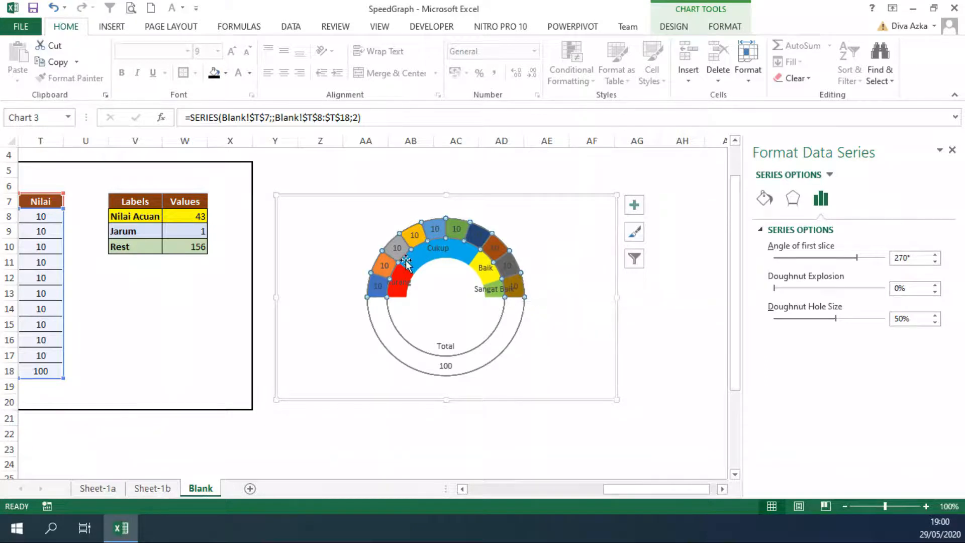
# Take the outer ring's label text from cells S8:S18, and turn off the value and leader lines for these labels
pyautogui.click(434, 230)
pyautogui.rightClick(435, 228)
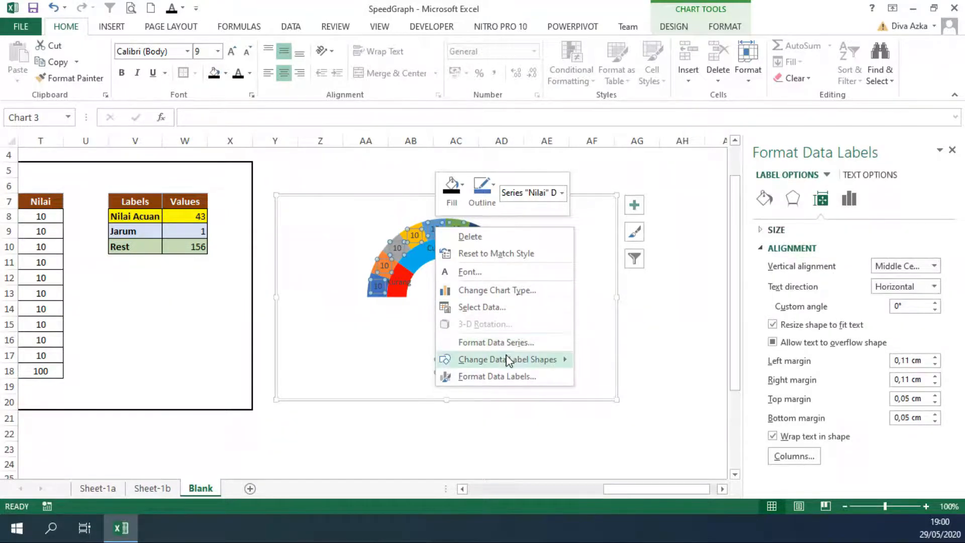
pyautogui.moveTo(507, 366)
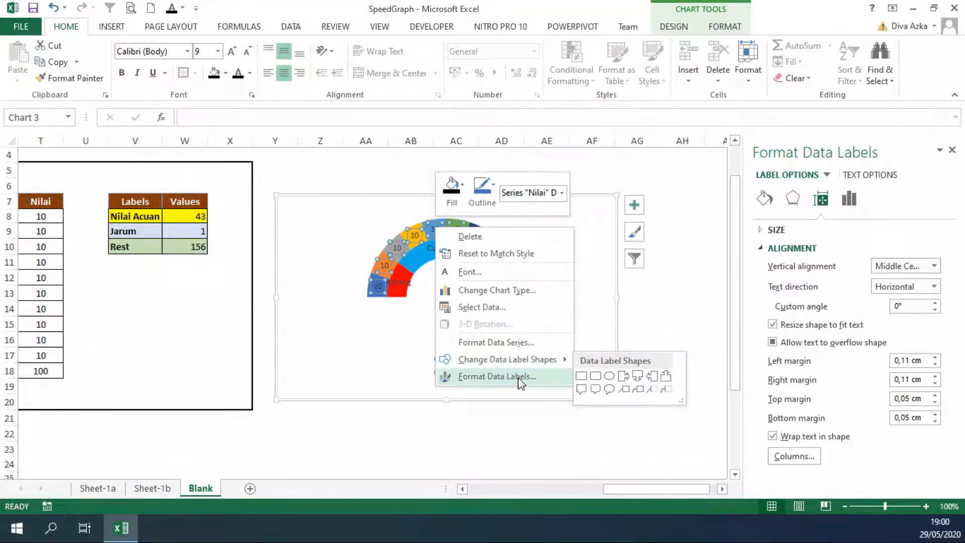
pyautogui.click(514, 378)
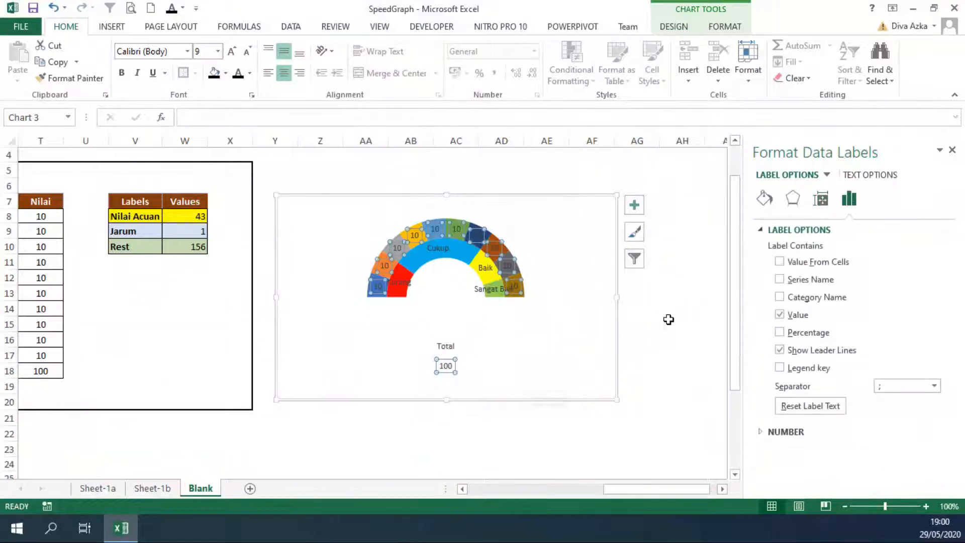
pyautogui.click(781, 262)
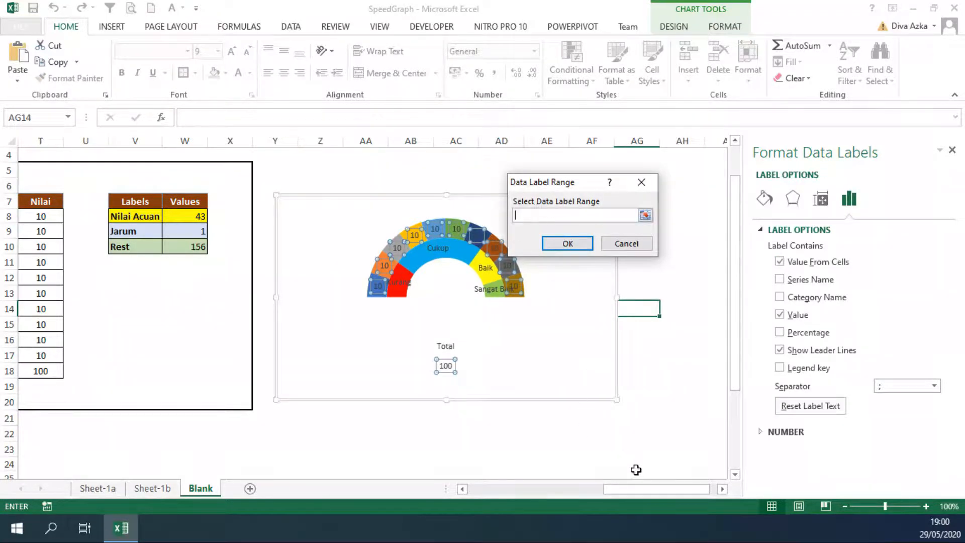
pyautogui.moveTo(656, 490); pyautogui.dragTo(640, 491)
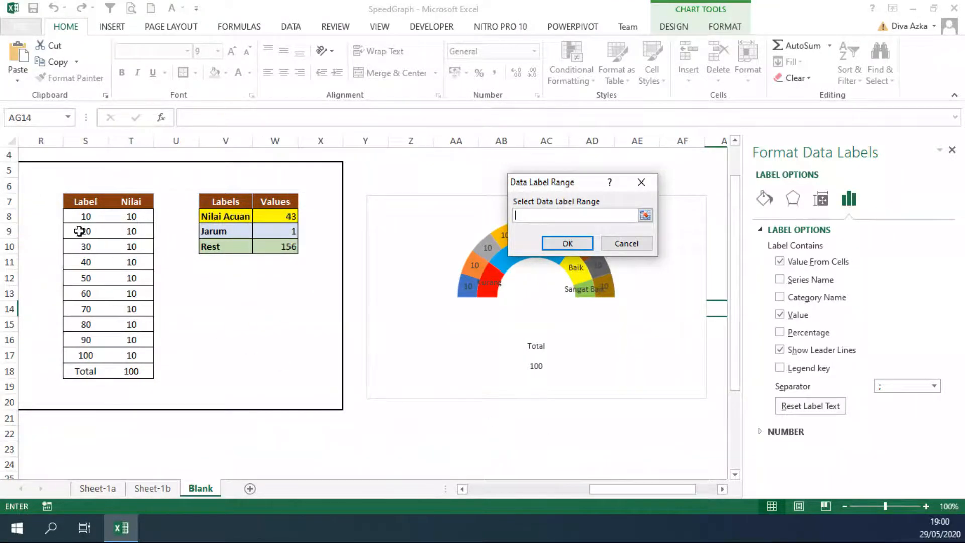
pyautogui.moveTo(87, 215); pyautogui.dragTo(94, 365)
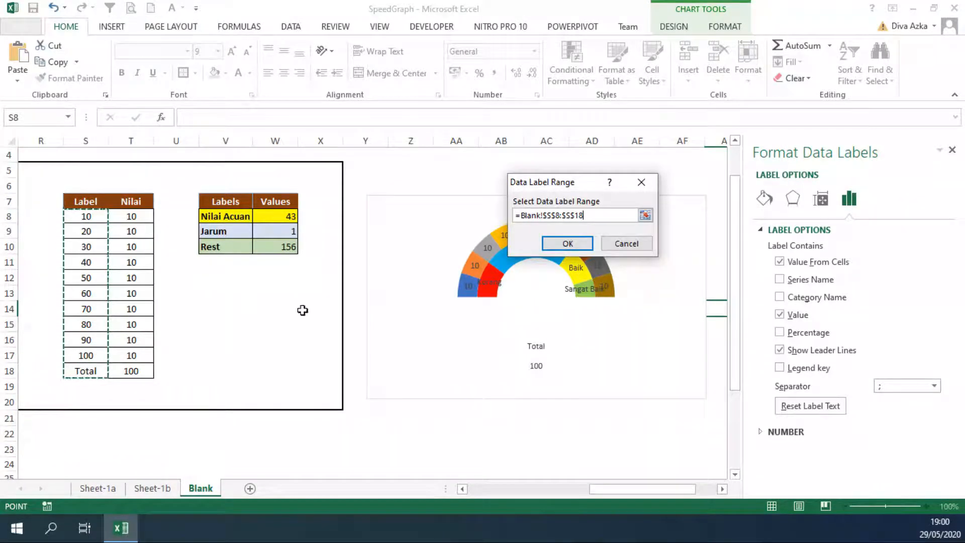
pyautogui.click(566, 244)
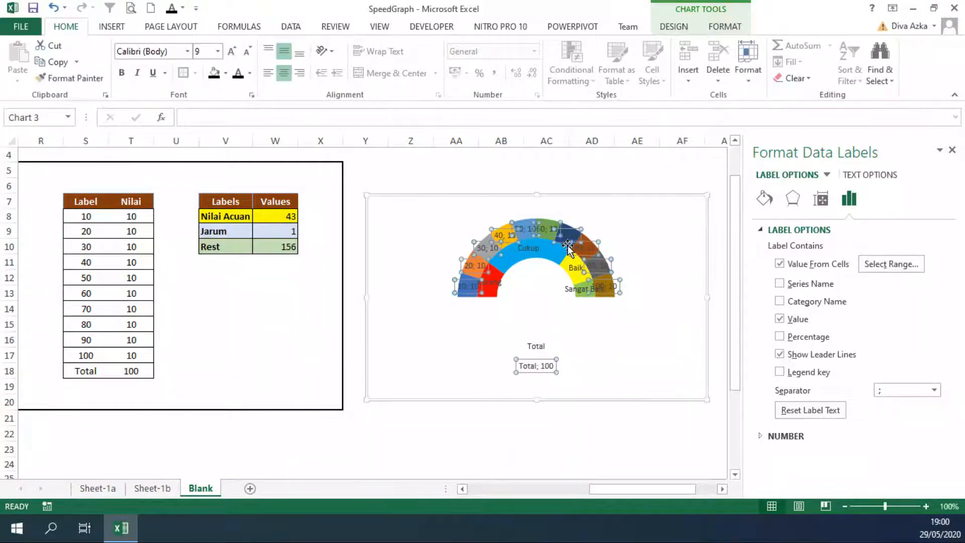
pyautogui.click(784, 320)
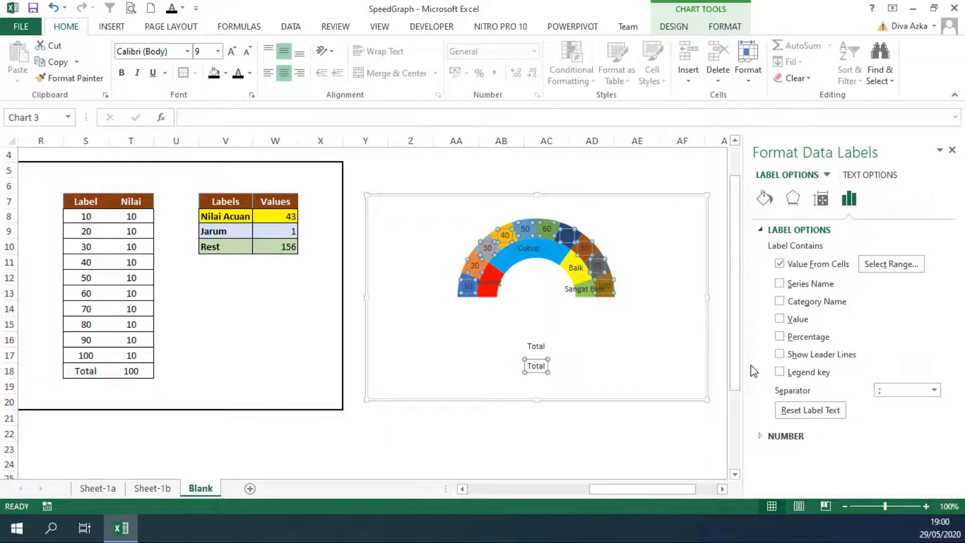
pyautogui.click(646, 181)
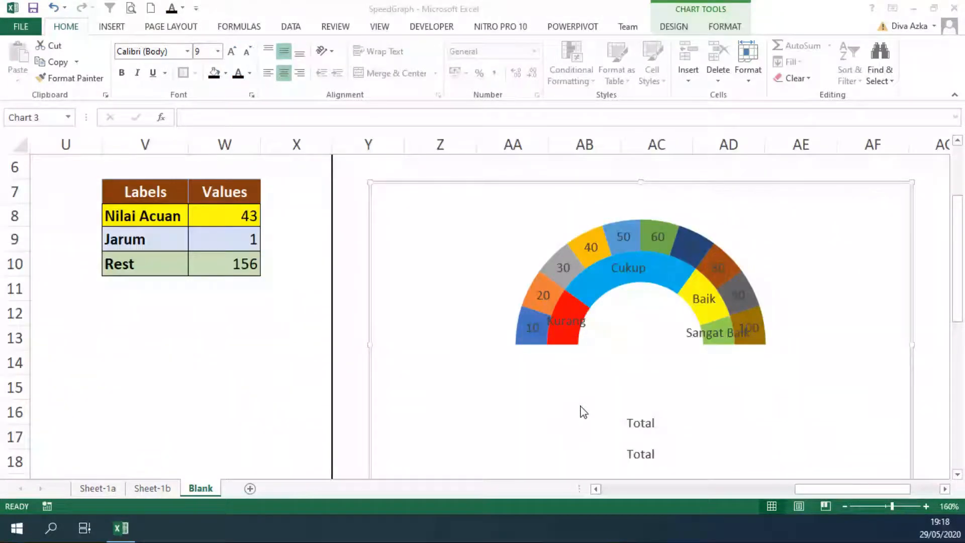
# Move the Kurang label of the inner ring slightly down and right, away from the outer ring's 10 label
pyautogui.moveTo(582, 410)
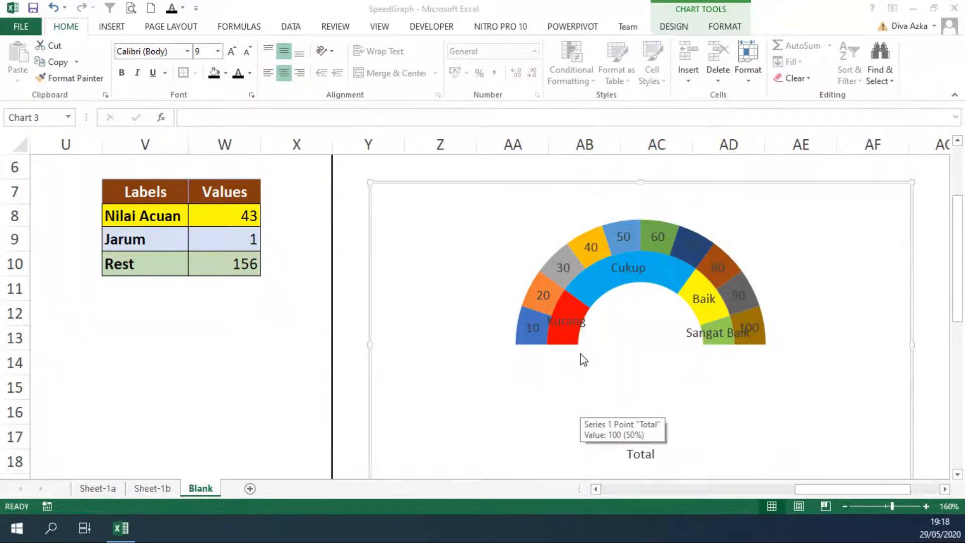
pyautogui.click(578, 326)
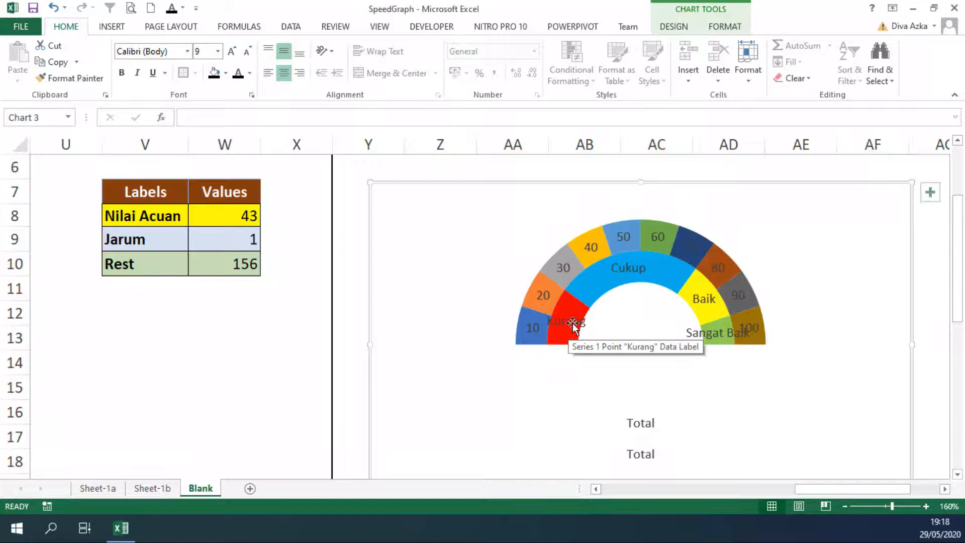
pyautogui.click(573, 323)
pyautogui.moveTo(573, 322); pyautogui.dragTo(586, 332)
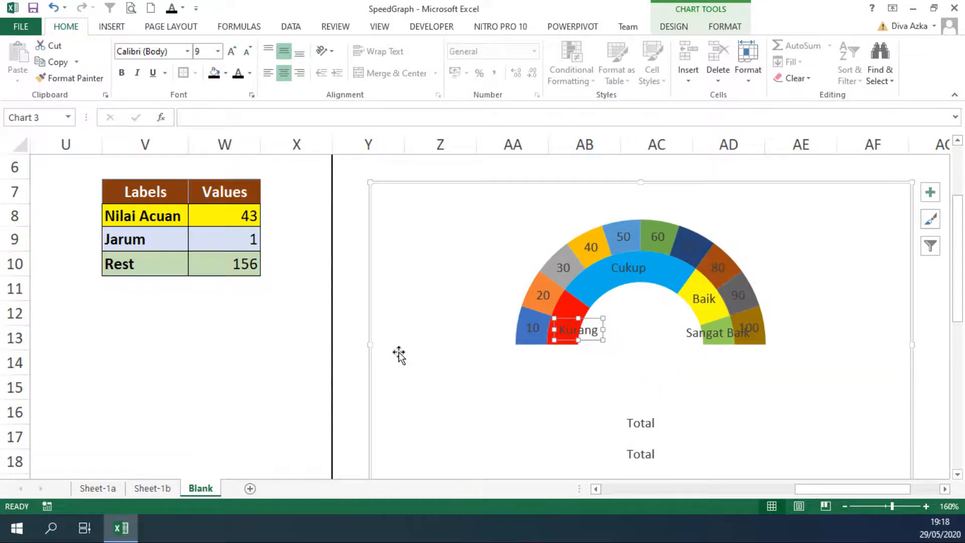
pyautogui.click(358, 343)
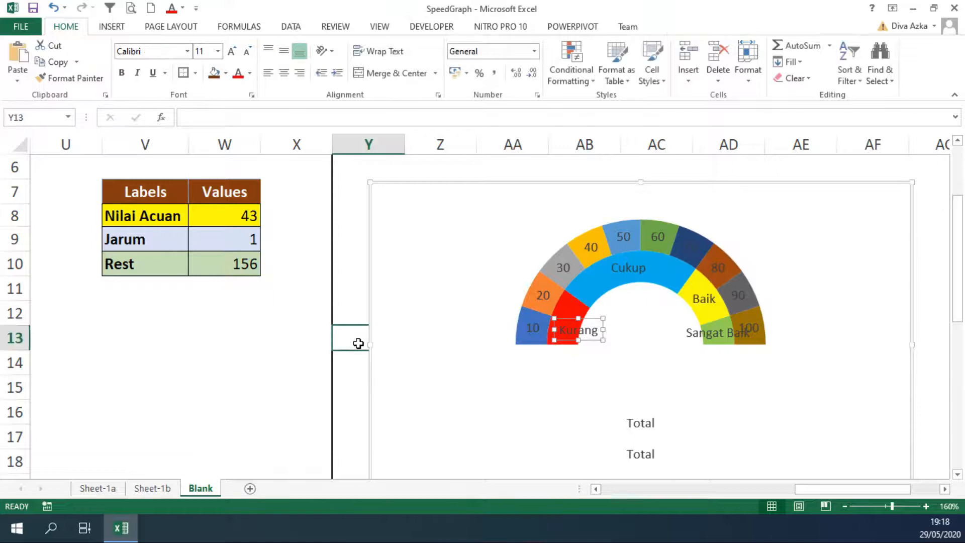
# Add a third series to the chart, named from cell W7 (Values) with values from W8:W10
pyautogui.click(545, 263)
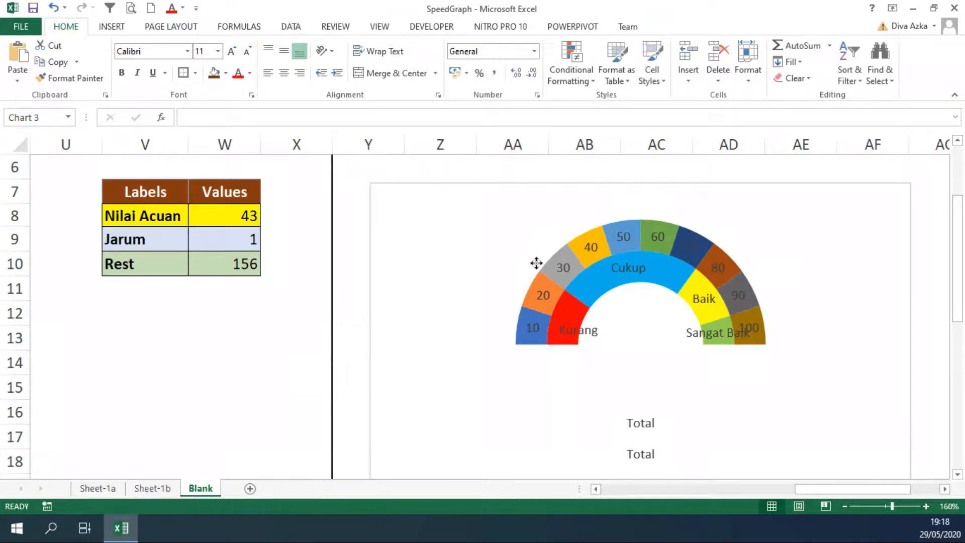
pyautogui.rightClick(544, 237)
pyautogui.click(592, 315)
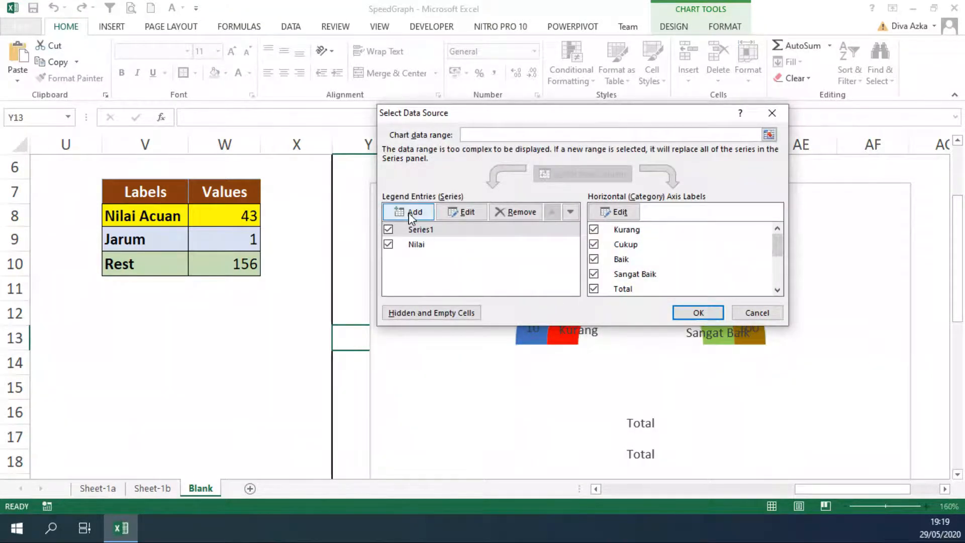
pyautogui.click(411, 213)
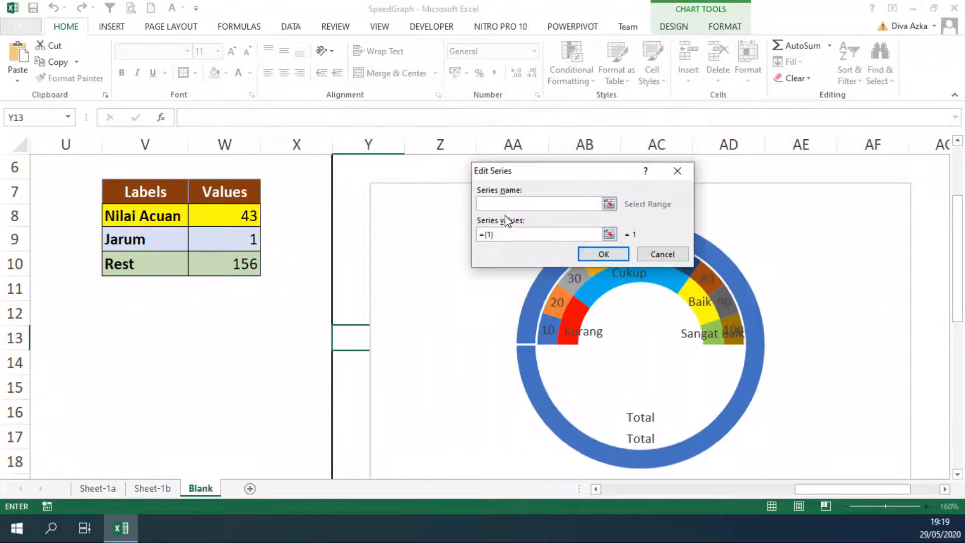
pyautogui.click(239, 194)
pyautogui.press('Tab')
pyautogui.press('BackSpace')
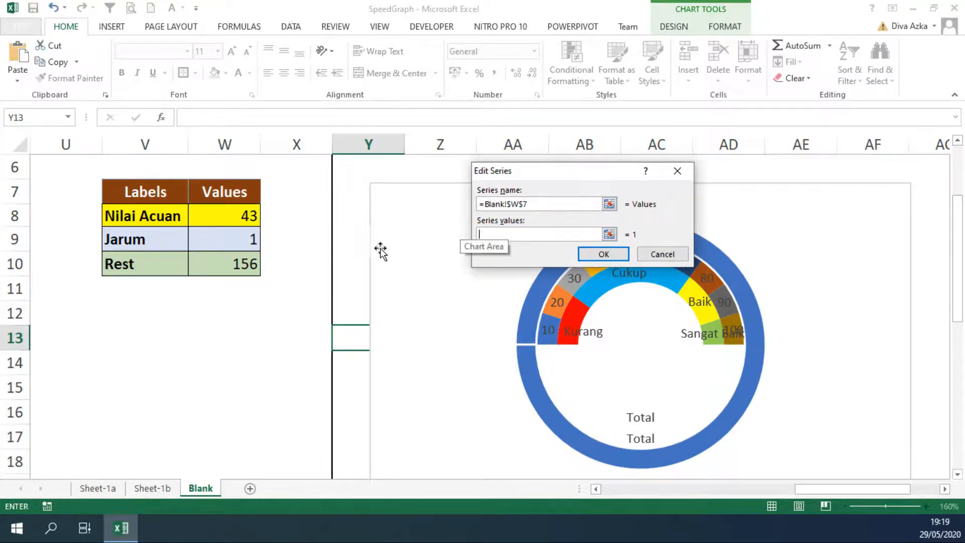
pyautogui.moveTo(242, 221); pyautogui.dragTo(254, 261)
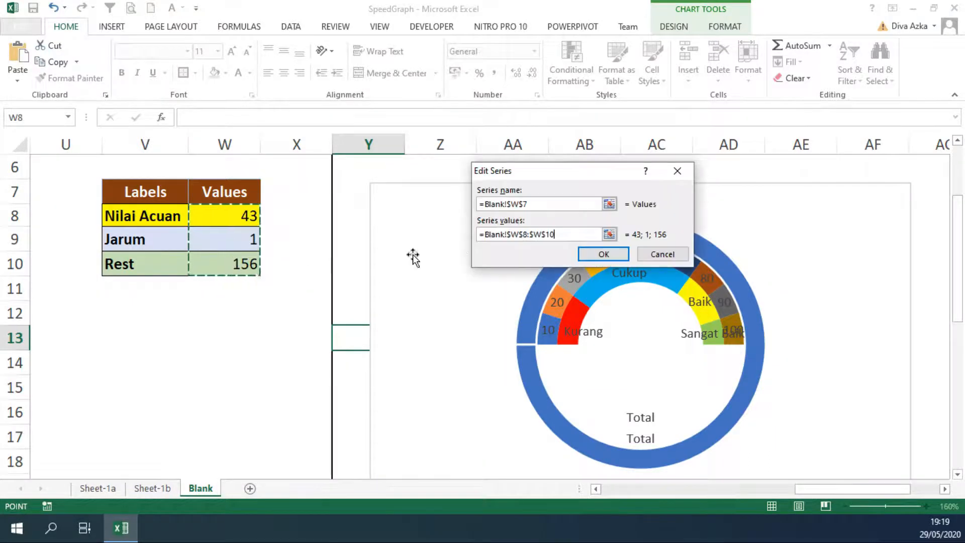
pyautogui.click(604, 255)
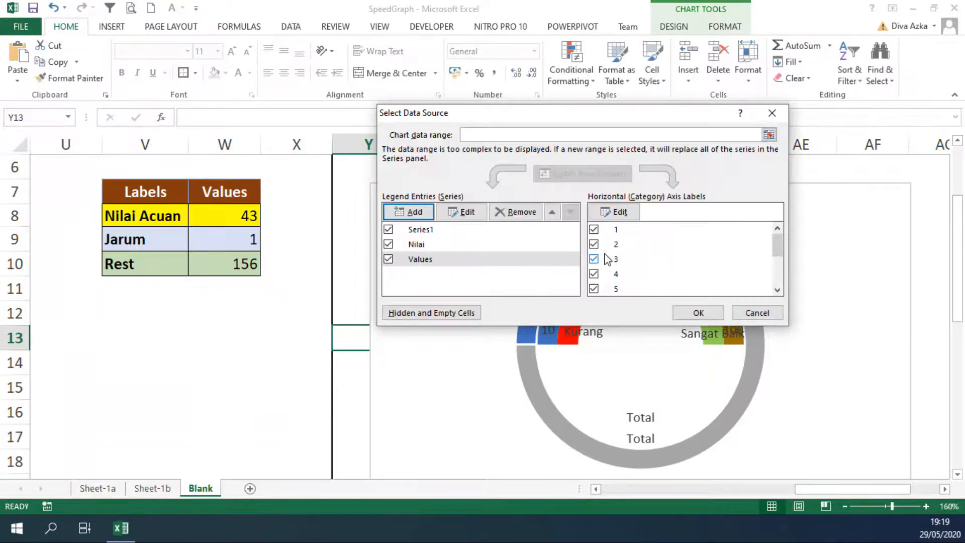
pyautogui.click(700, 314)
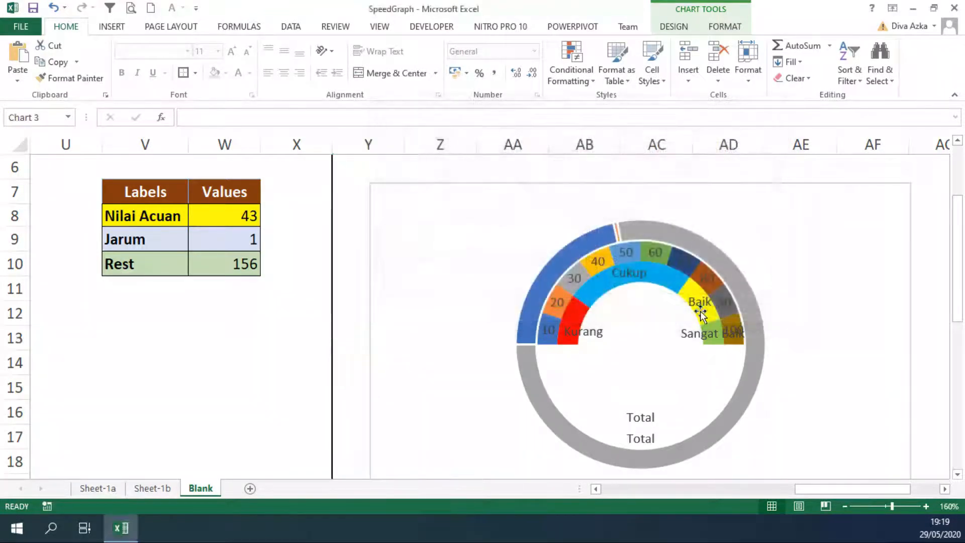
pyautogui.click(298, 316)
pyautogui.click(361, 322)
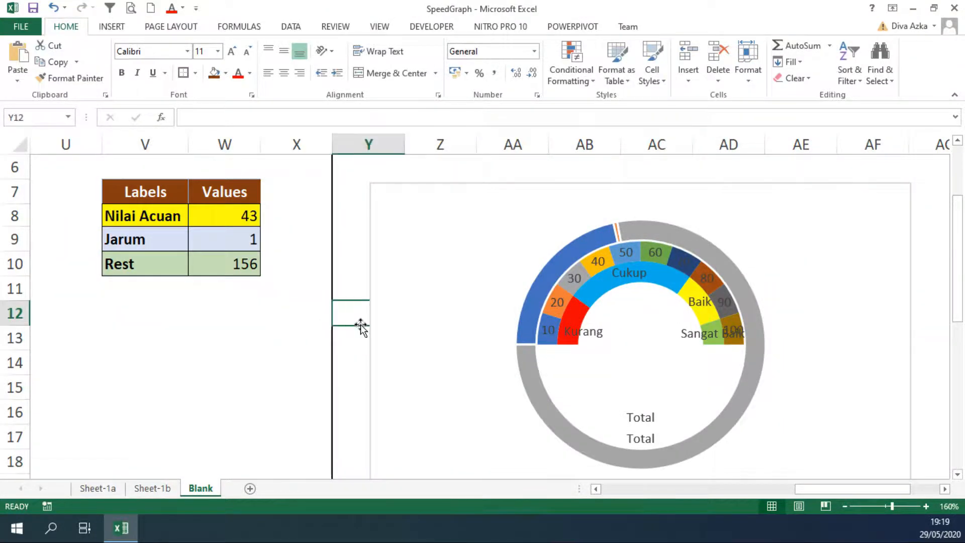
pyautogui.click(486, 322)
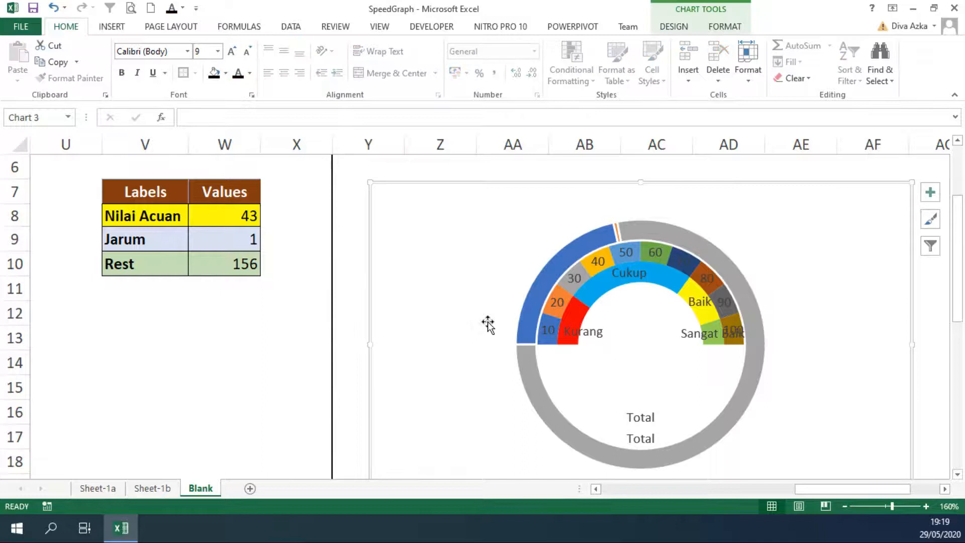
pyautogui.click(682, 28)
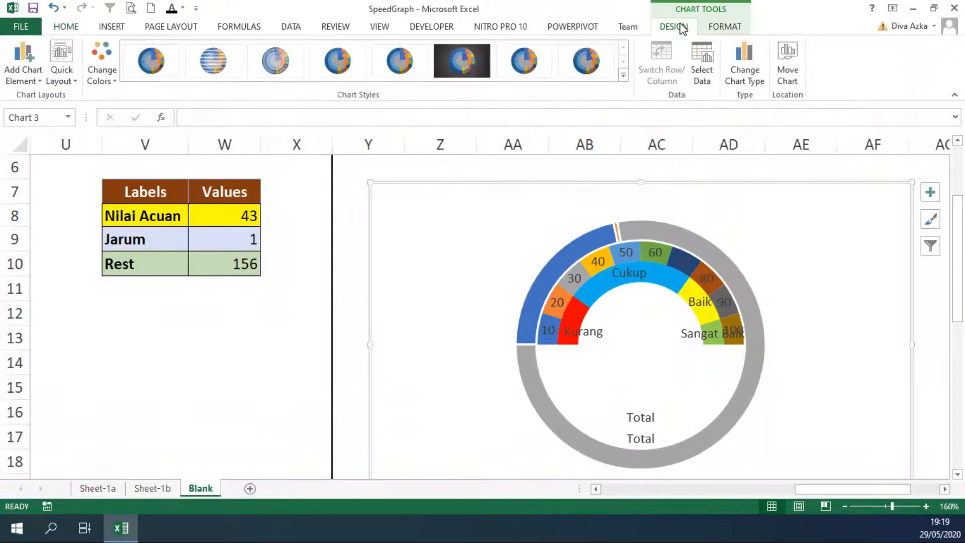
pyautogui.click(576, 220)
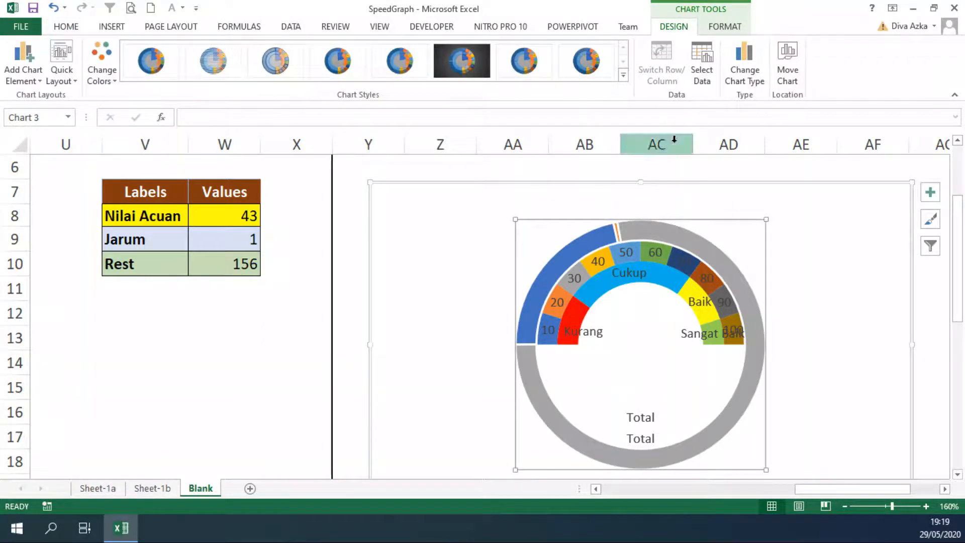
pyautogui.click(669, 236)
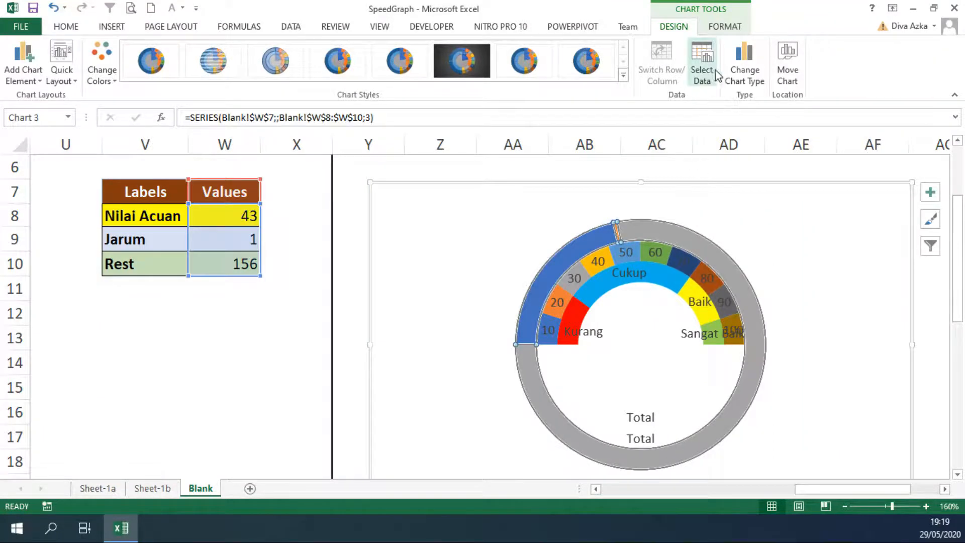
pyautogui.click(759, 61)
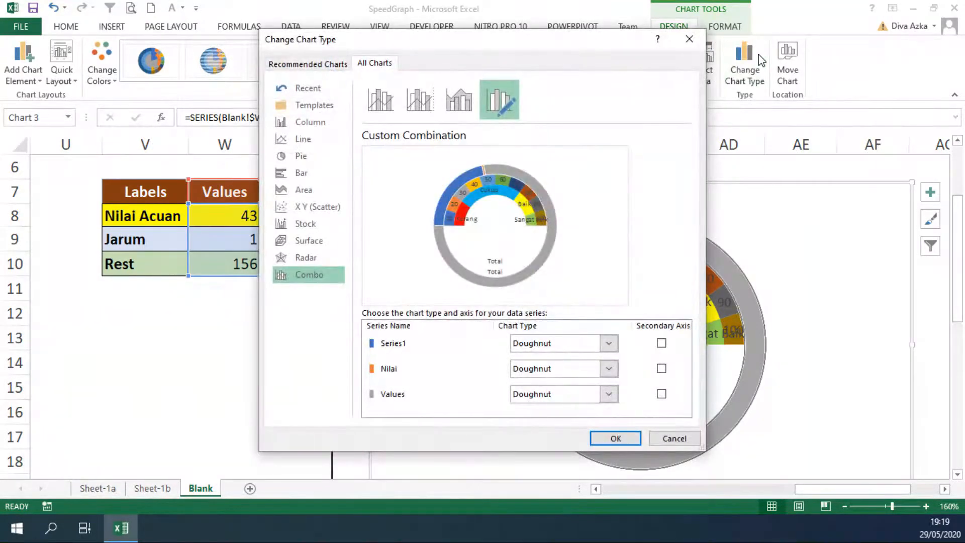
pyautogui.click(675, 438)
pyautogui.click(361, 355)
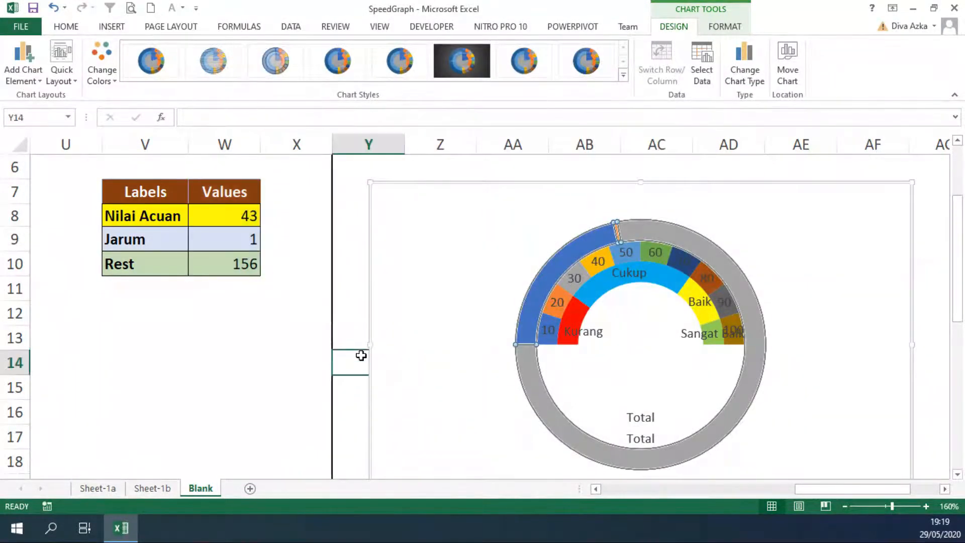
# Change the chart type of the Values series to Pie, keeping the other two series as Doughnut
pyautogui.click(706, 242)
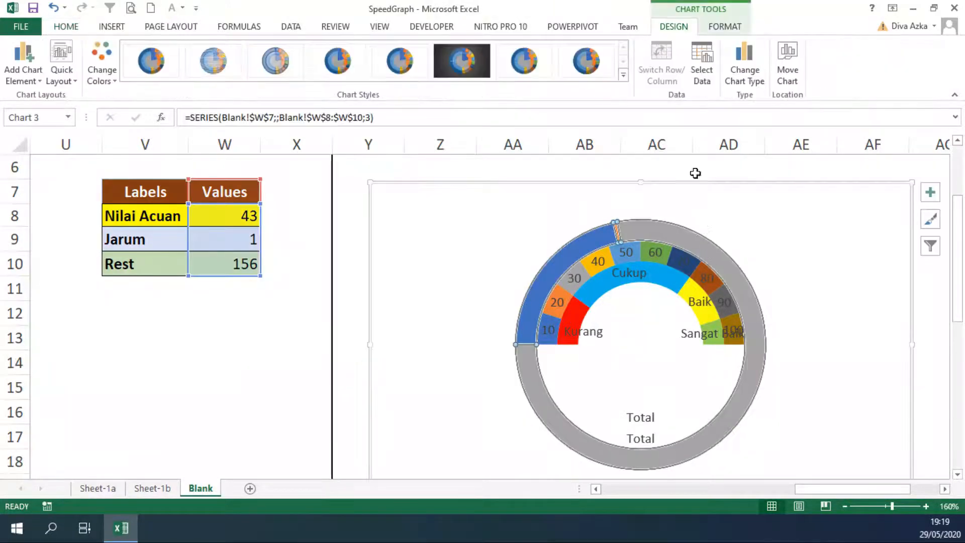
pyautogui.click(751, 70)
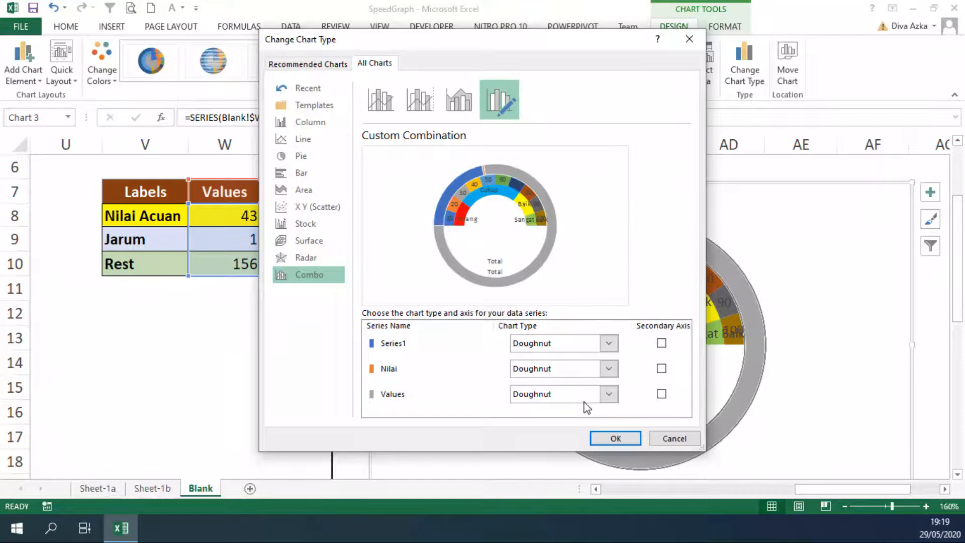
pyautogui.click(586, 395)
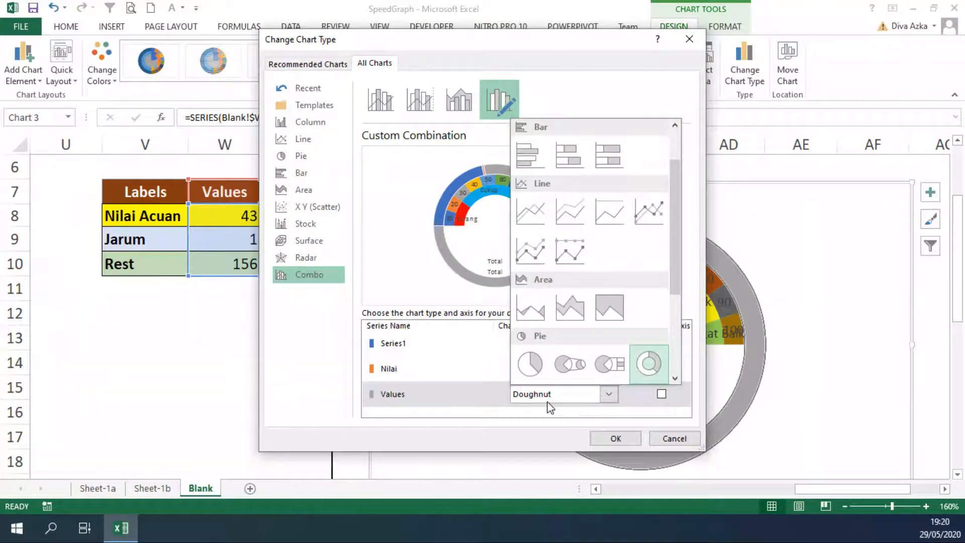
pyautogui.click(530, 376)
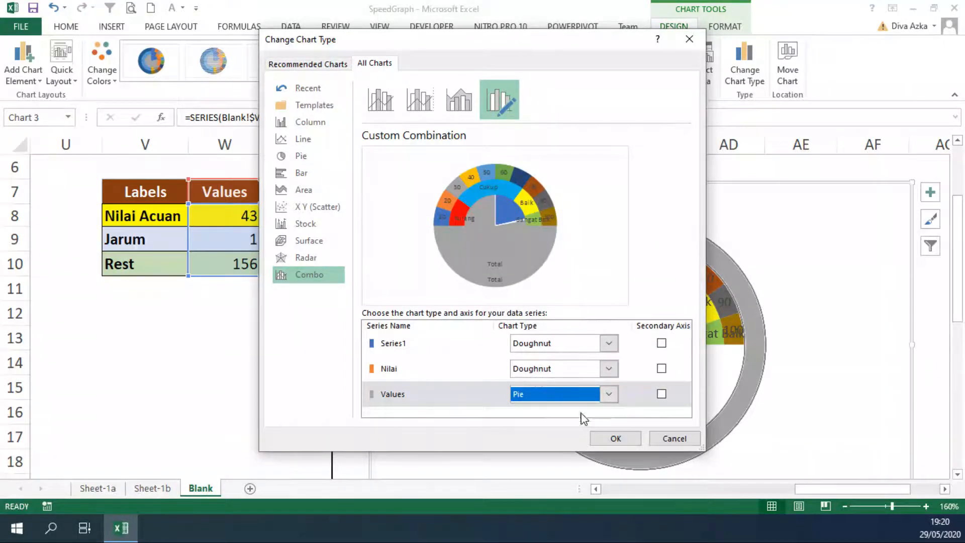
pyautogui.click(602, 438)
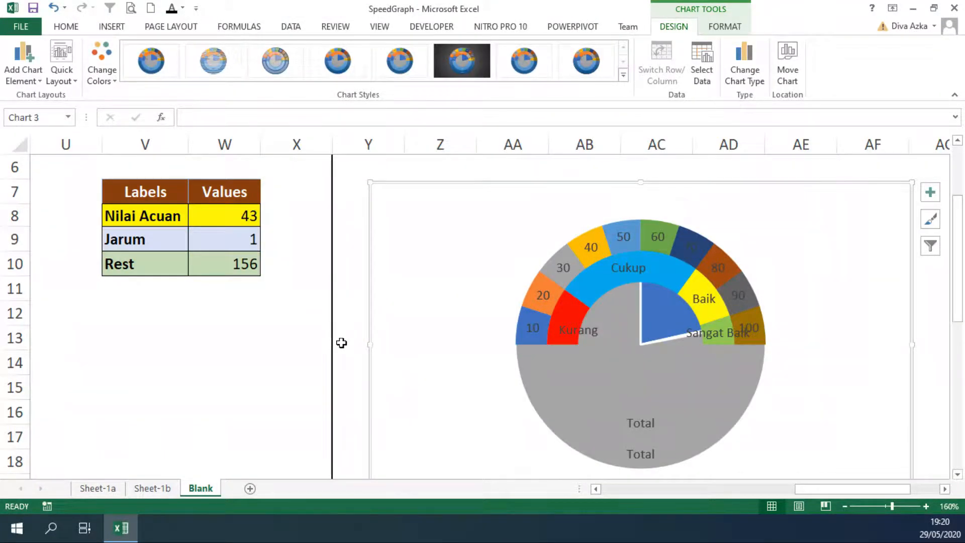
# Set the Values pie series' angle of first slice to 270° and its pie explosion to 0%
pyautogui.click(620, 361)
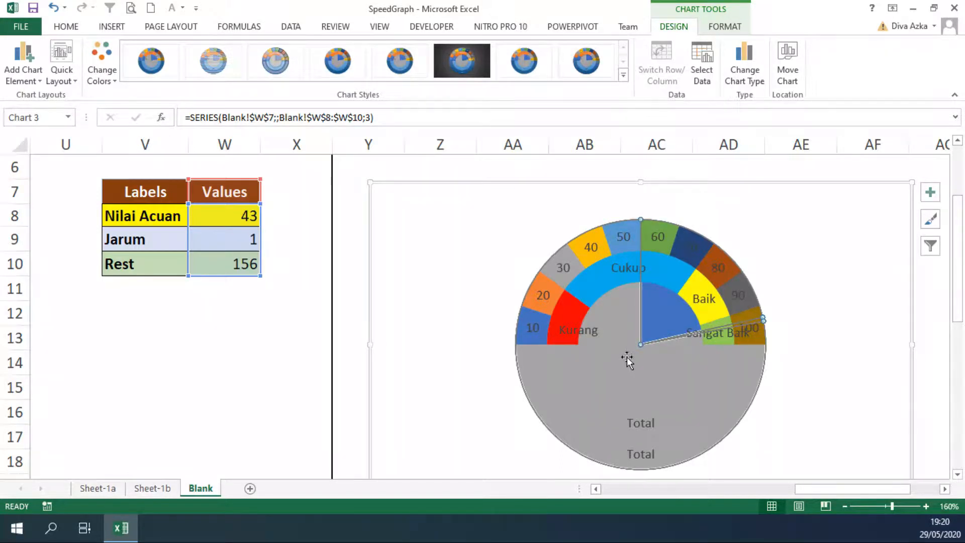
pyautogui.click(724, 30)
pyautogui.click(75, 63)
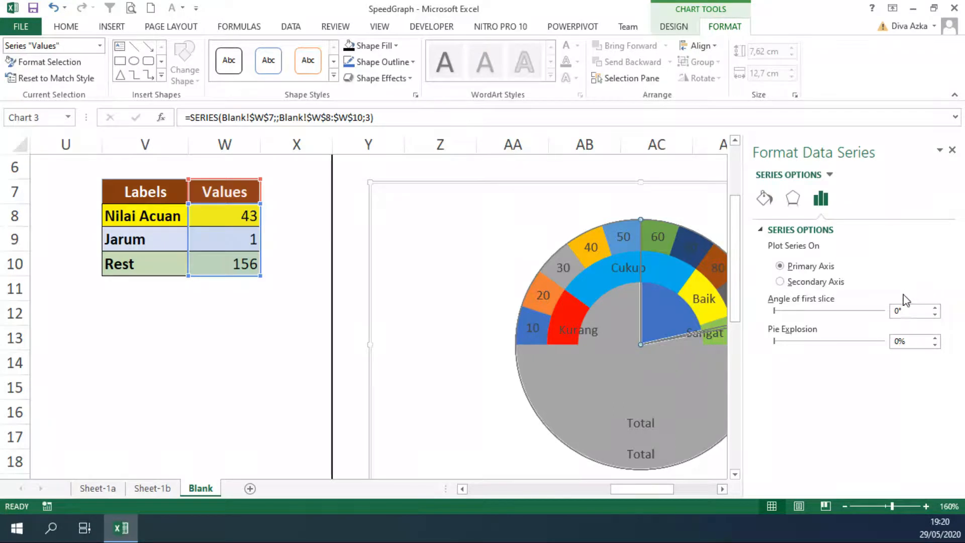
pyautogui.moveTo(911, 310); pyautogui.dragTo(866, 314)
pyautogui.click(923, 343)
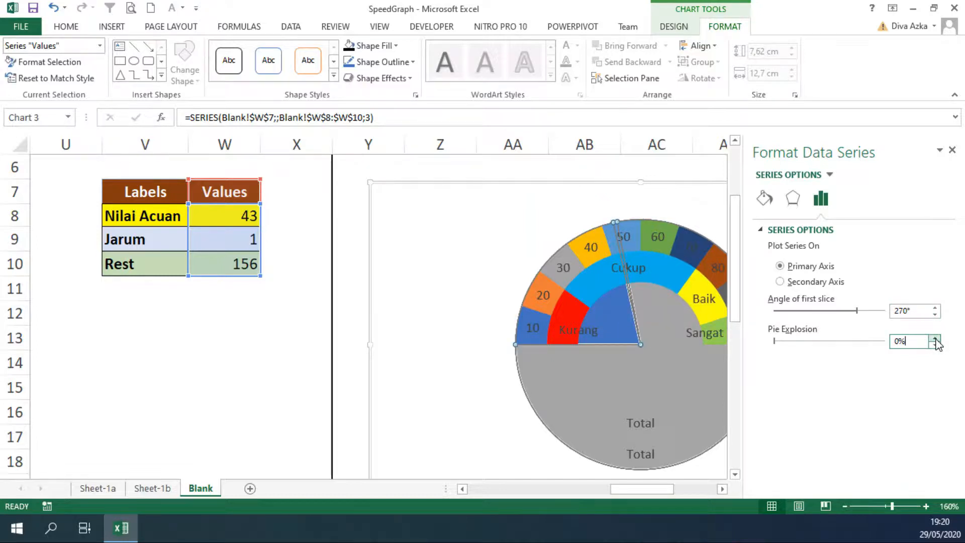
pyautogui.click(935, 339)
pyautogui.click(935, 339)
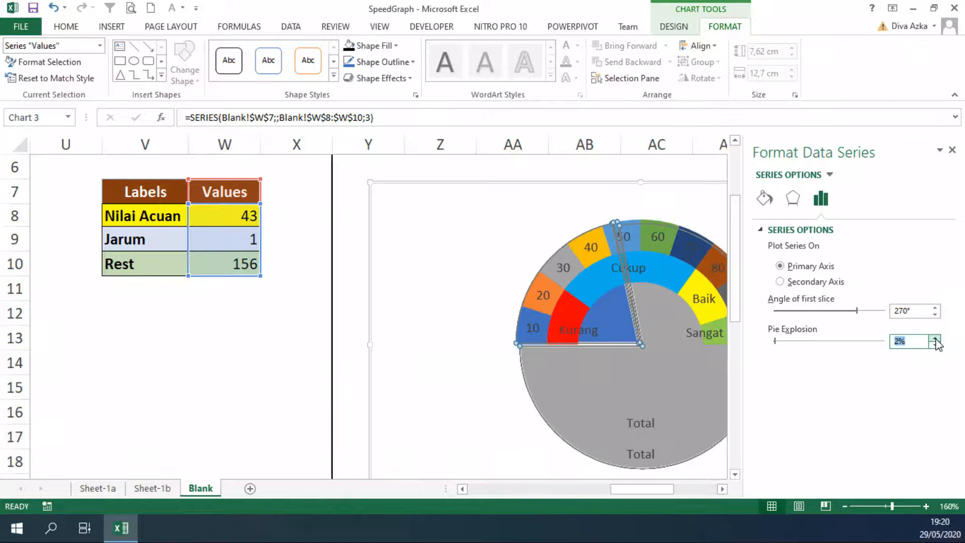
pyautogui.click(916, 311)
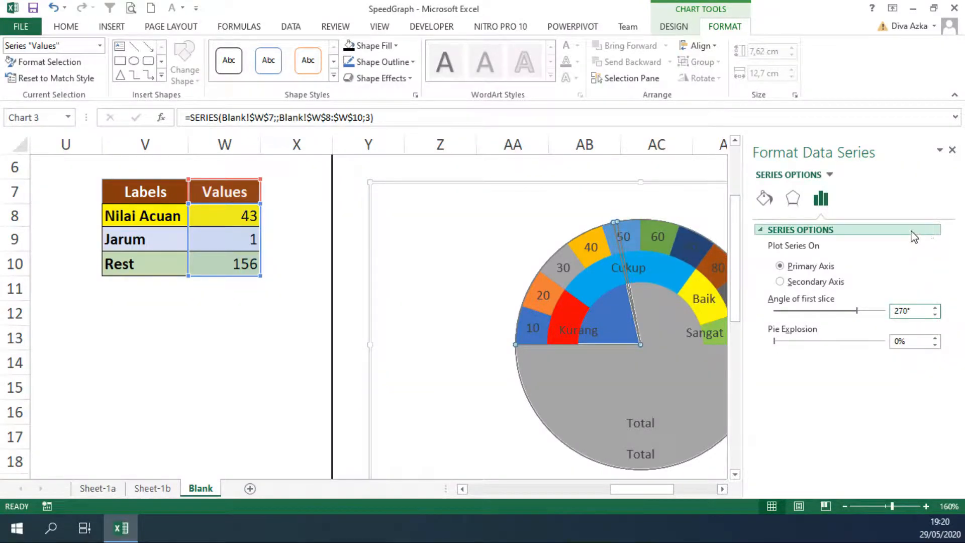
pyautogui.click(951, 150)
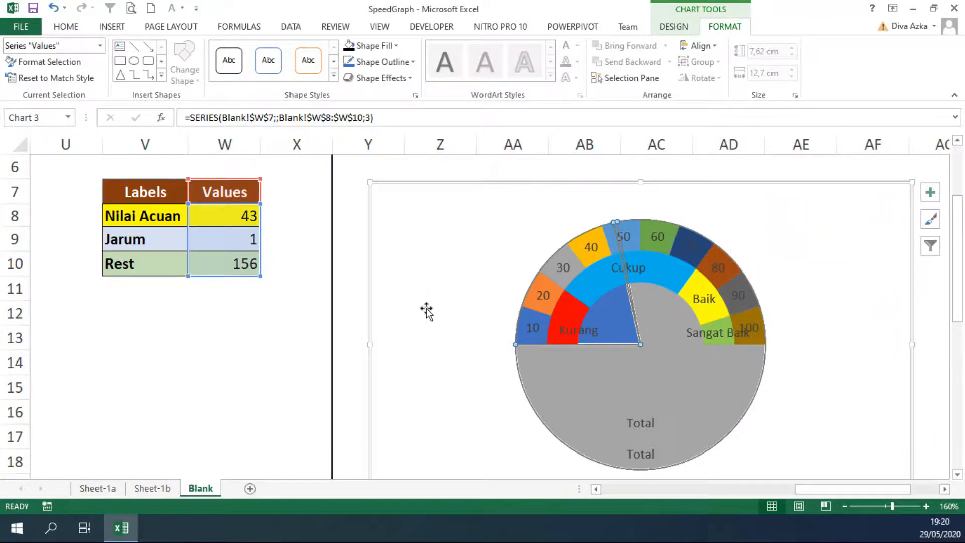
# Set the Jarum value in cell W9 to 5 to widen the needle slice
pyautogui.click(353, 315)
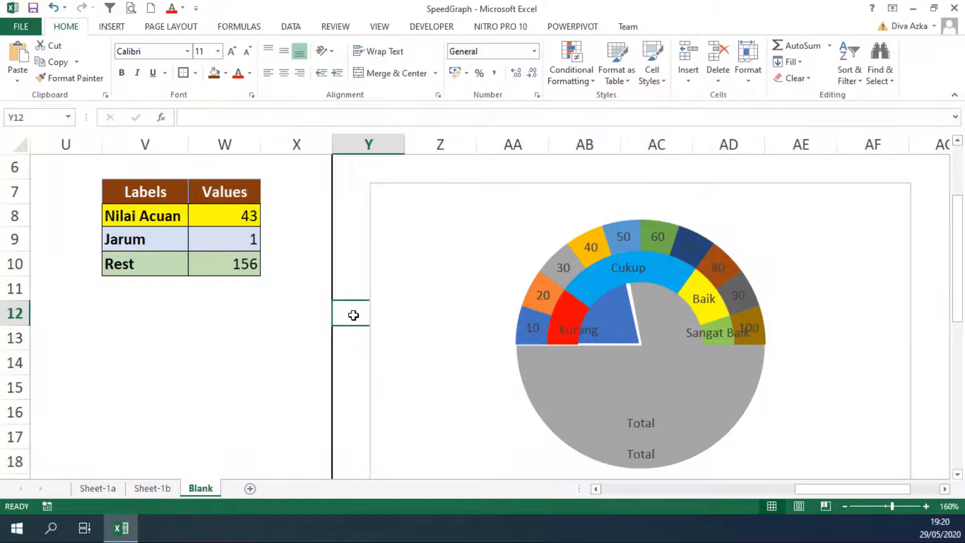
pyautogui.click(229, 240)
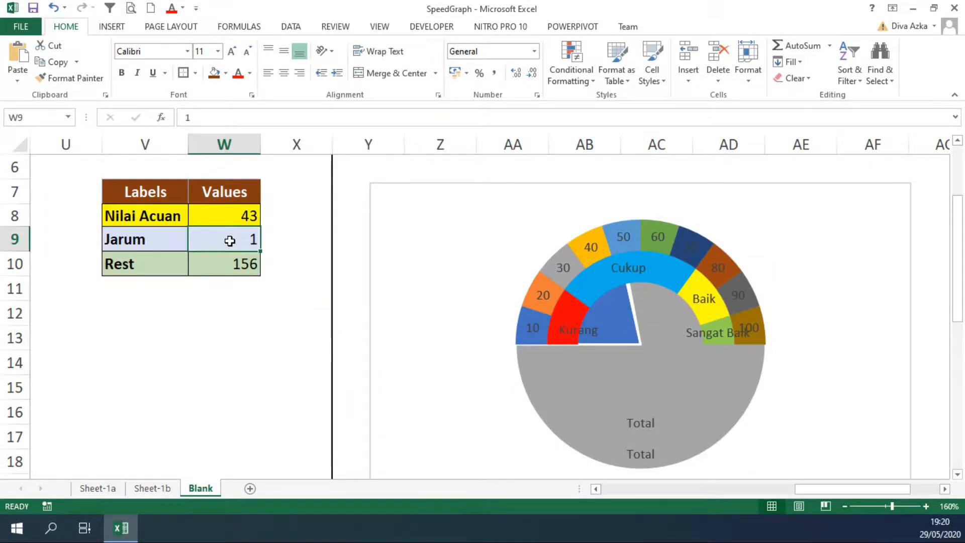
pyautogui.write('5')
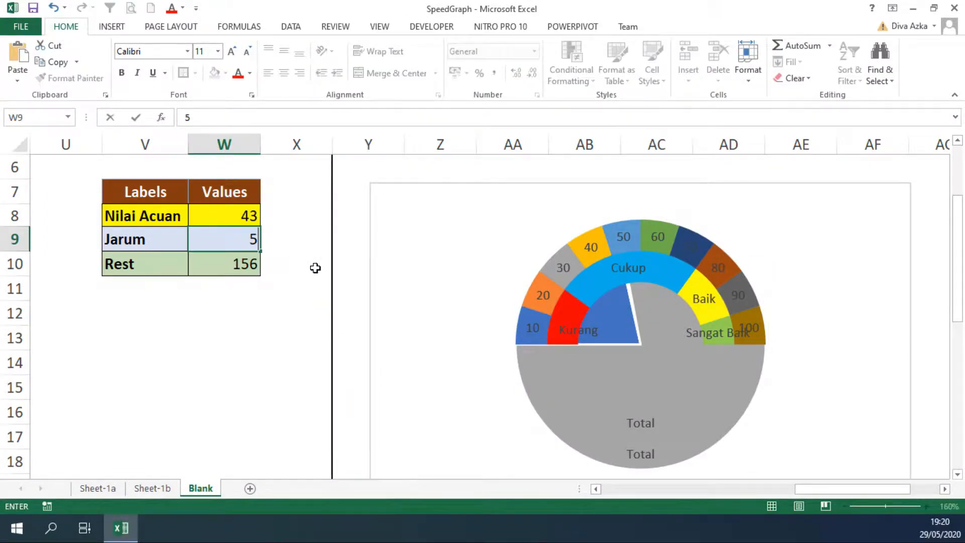
pyautogui.click(348, 269)
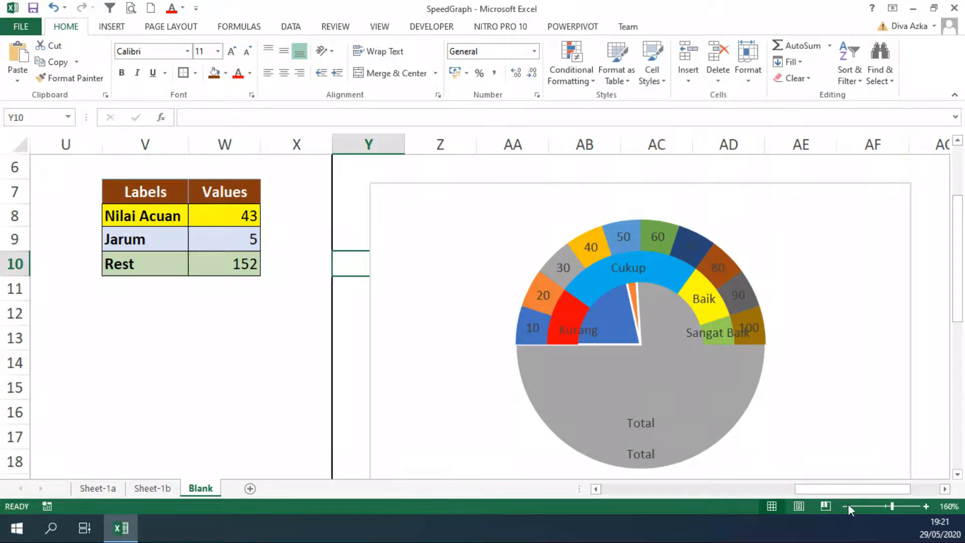
# Remove the fill from the large Rest slice and from the Nilai Acuan slice of the Values pie
pyautogui.moveTo(618, 387)
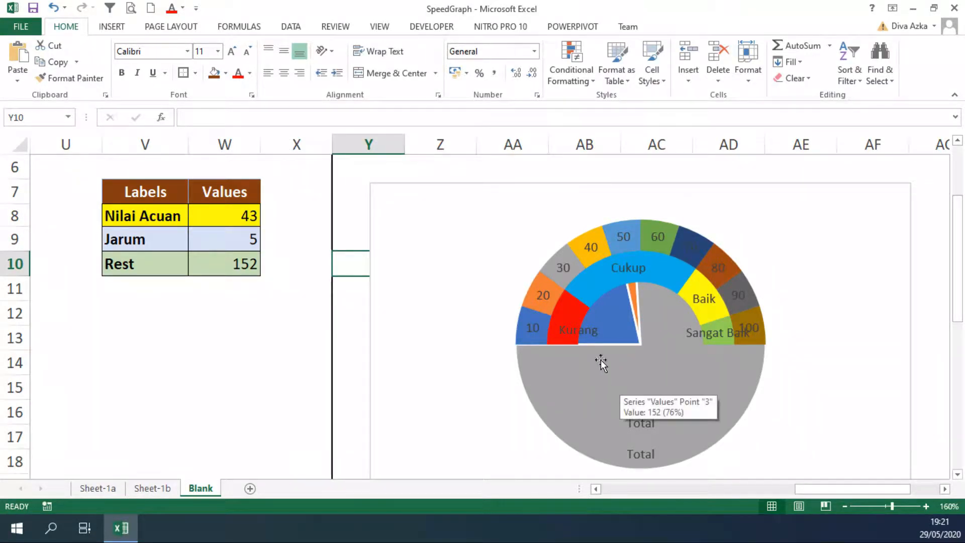
pyautogui.click(628, 358)
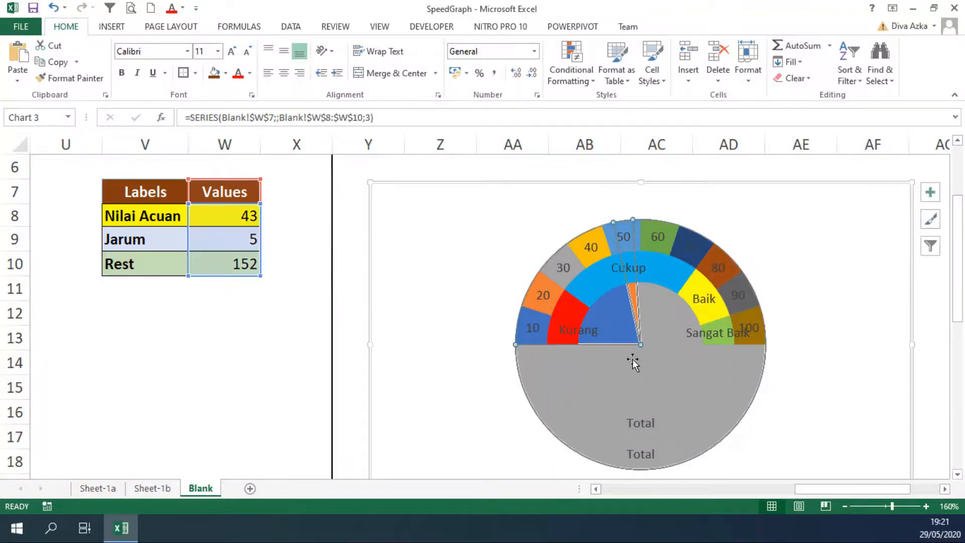
pyautogui.click(632, 359)
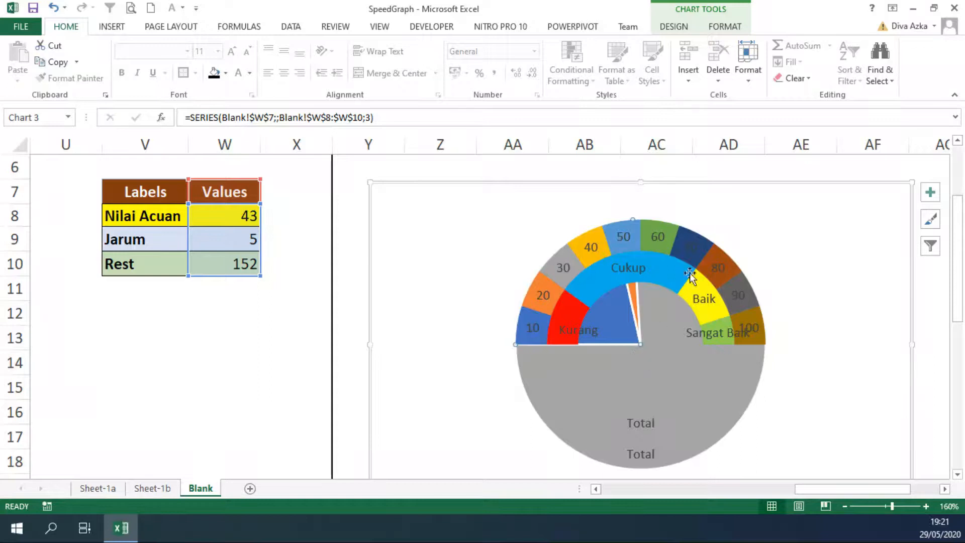
pyautogui.click(734, 29)
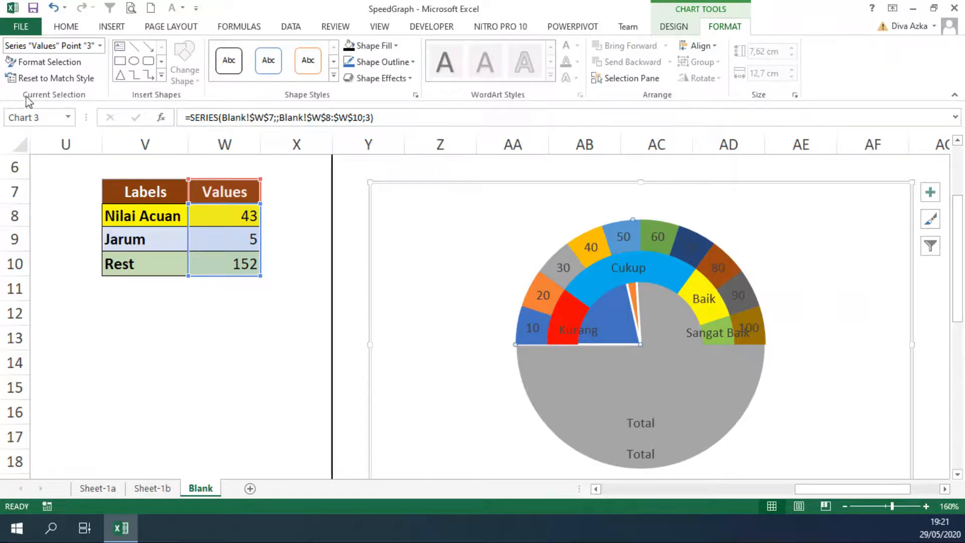
pyautogui.click(21, 63)
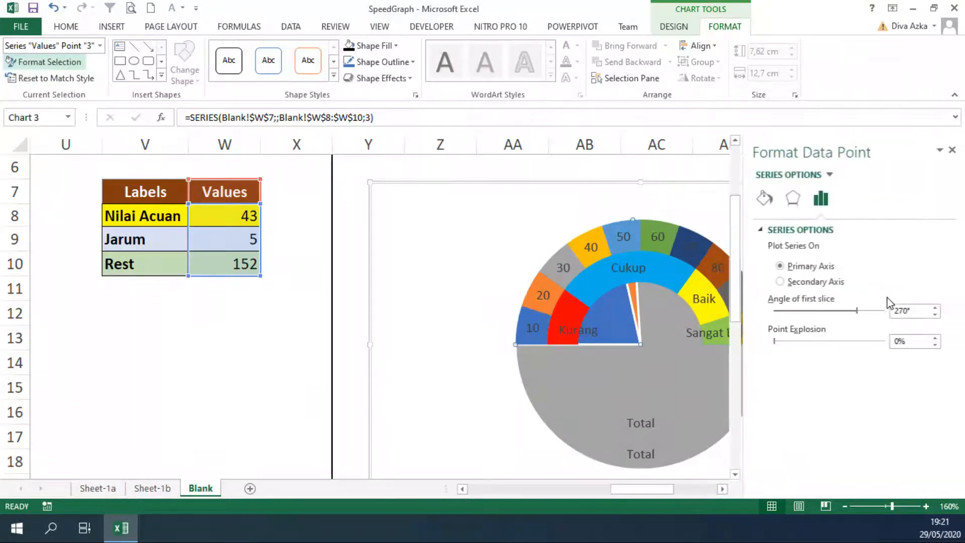
pyautogui.click(768, 203)
pyautogui.click(792, 251)
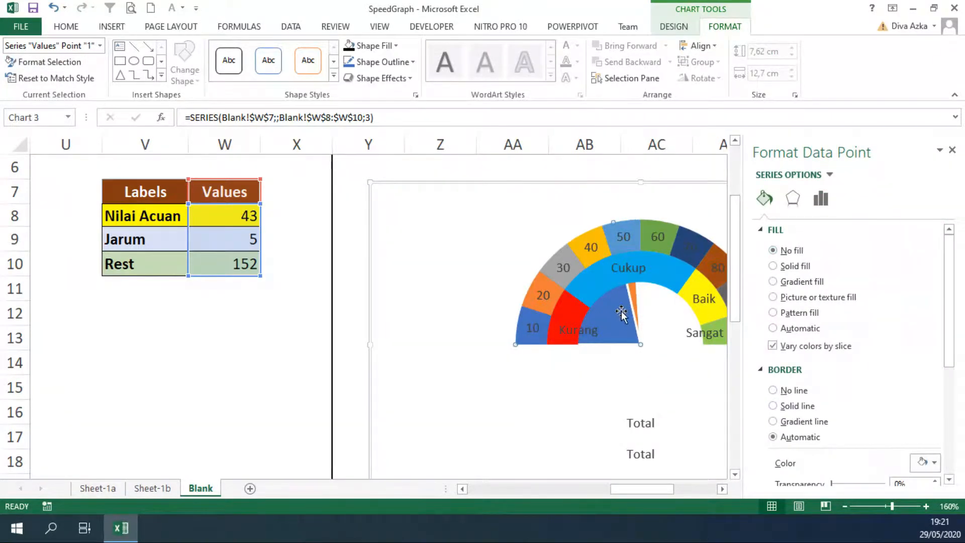
pyautogui.click(622, 312)
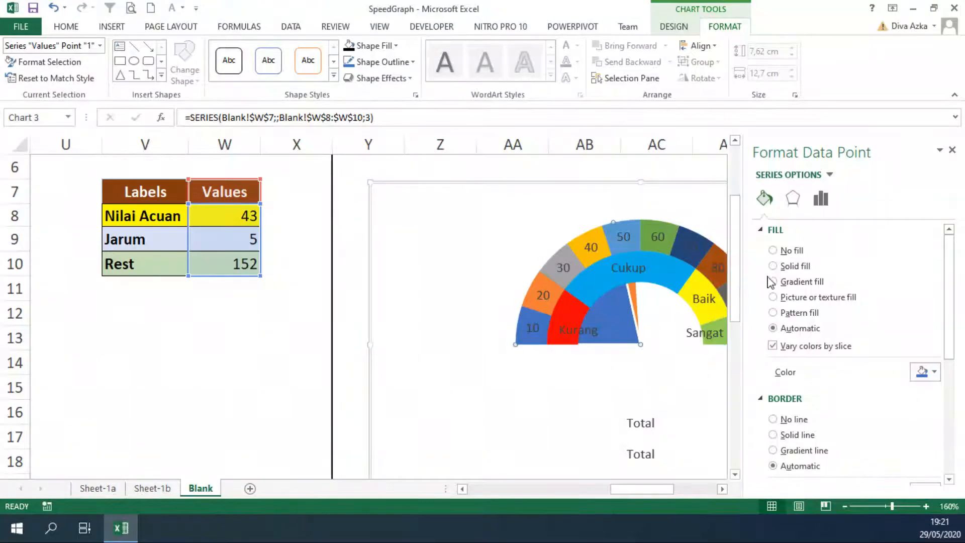
pyautogui.click(791, 251)
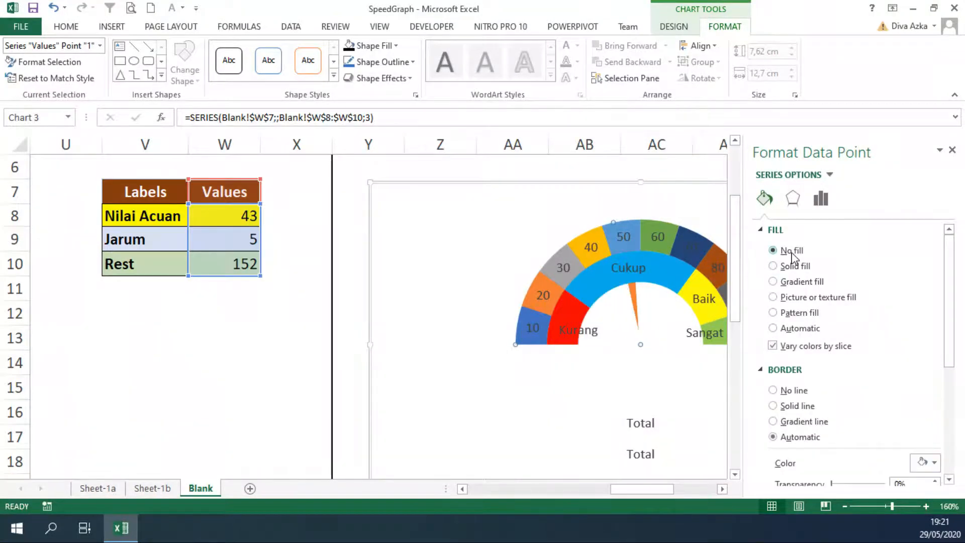
# Remove the needle slice's border and plot the Values series on the secondary axis
pyautogui.click(636, 300)
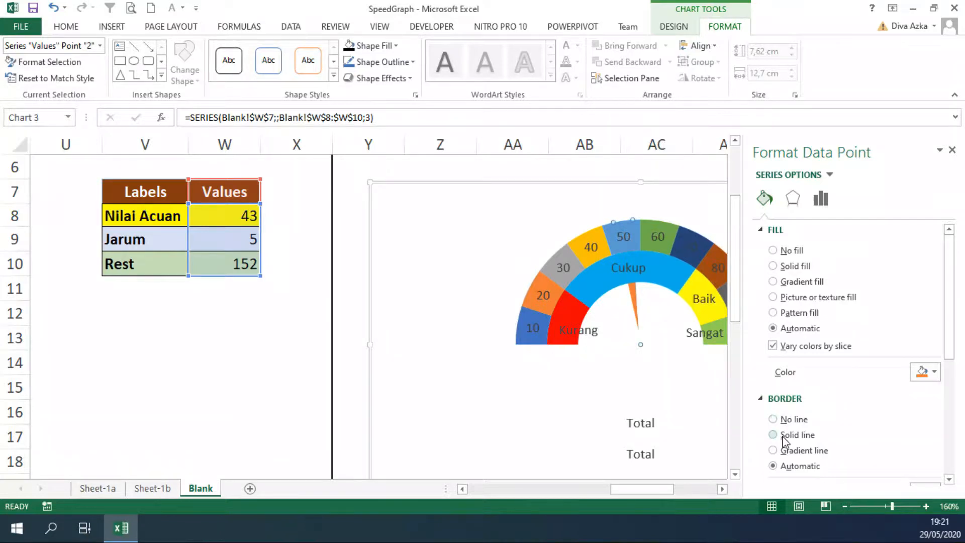
pyautogui.click(789, 421)
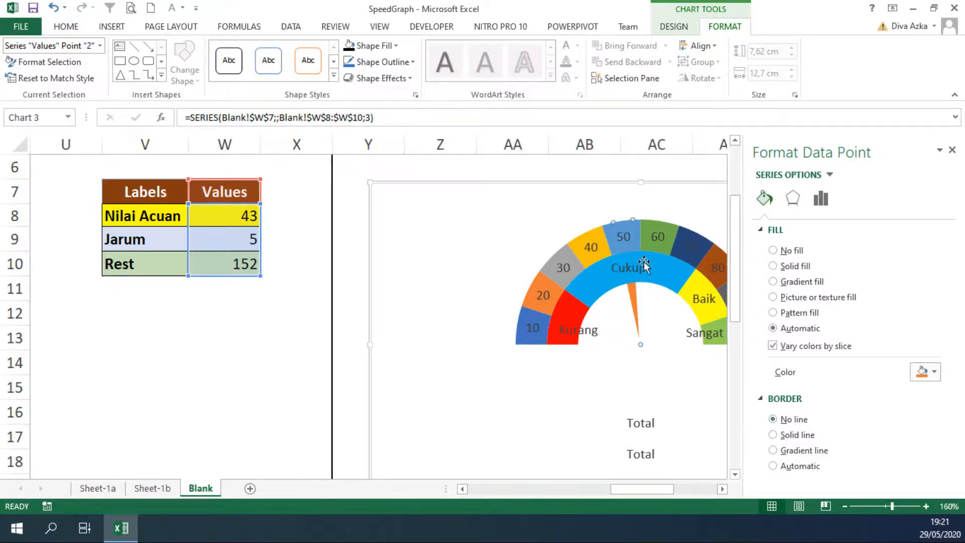
pyautogui.click(820, 201)
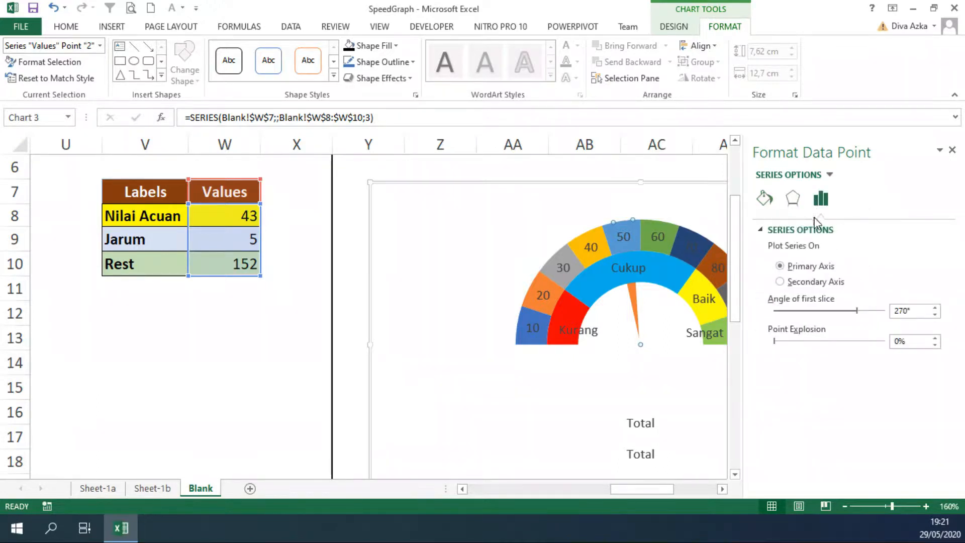
pyautogui.click(811, 284)
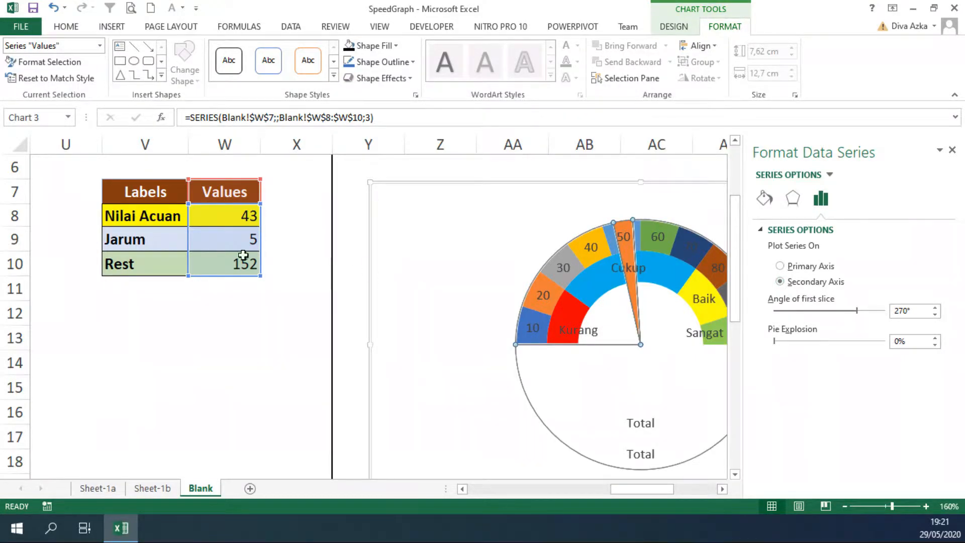
# Set the Jarum value in cell W9 to 1 to narrow the needle
pyautogui.click(234, 233)
pyautogui.write('1')
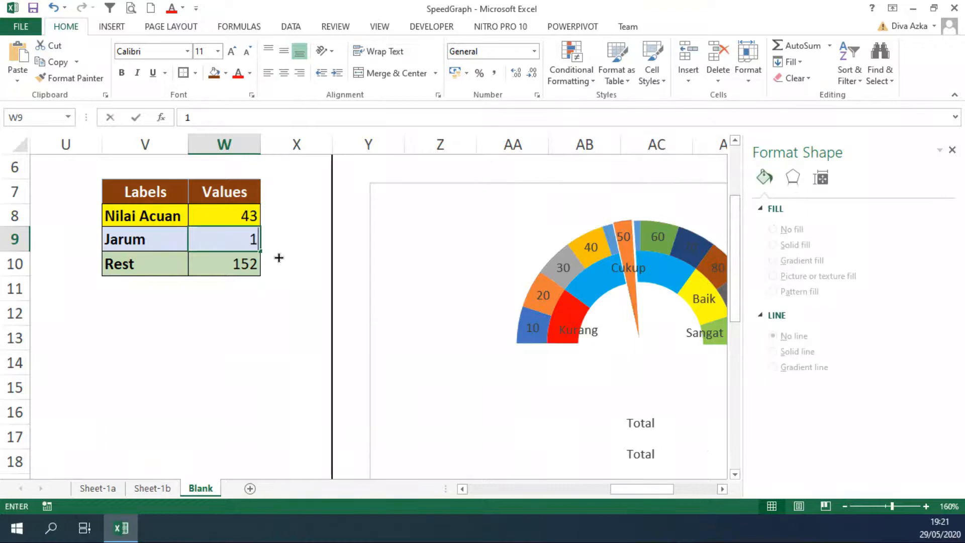
pyautogui.click(283, 256)
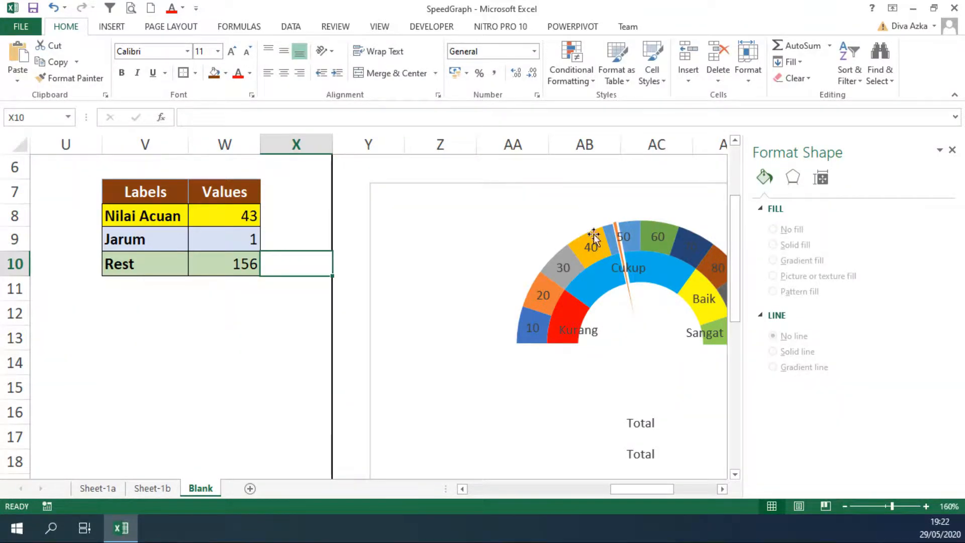
# Give the needle slice of the Values pie a solid light green fill with no border
pyautogui.click(618, 232)
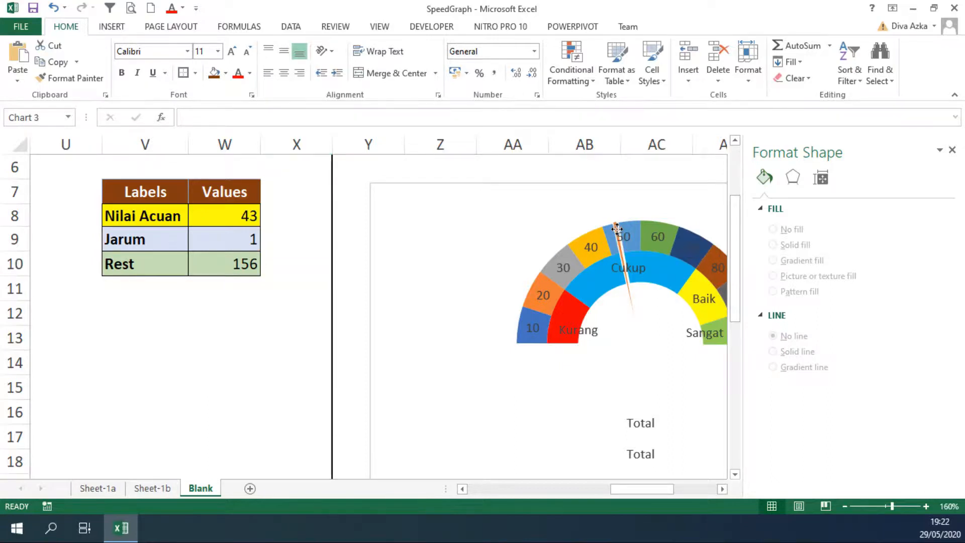
pyautogui.click(632, 287)
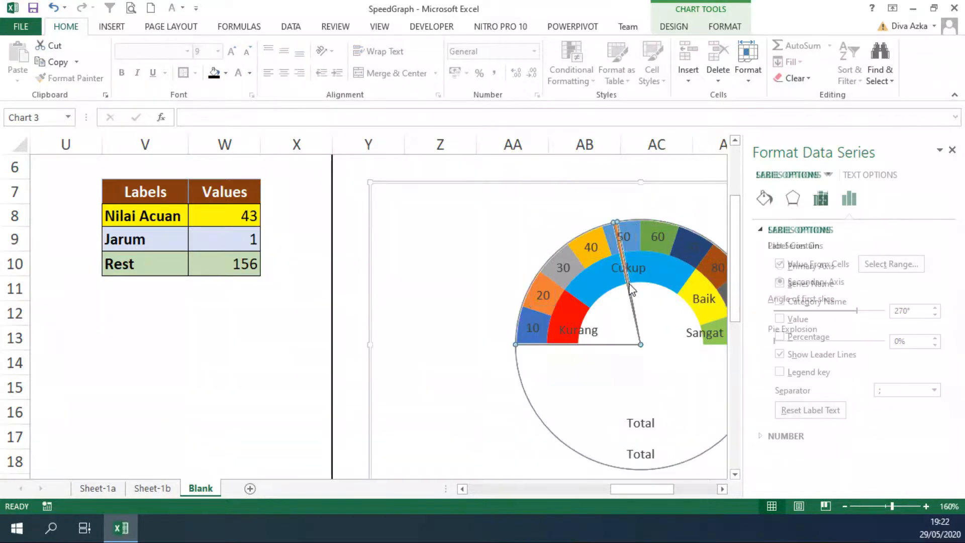
pyautogui.click(766, 200)
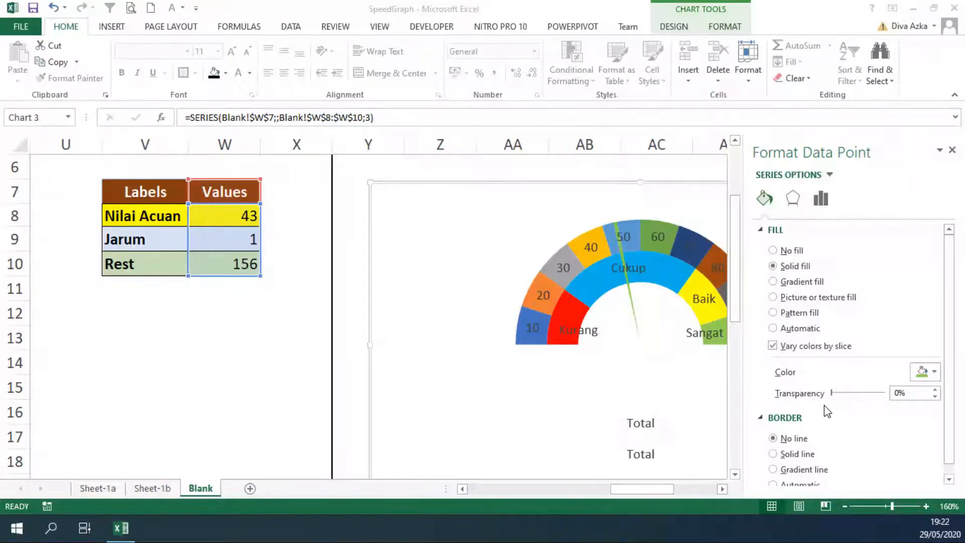
pyautogui.moveTo(628, 294)
# Set the Nilai Acuan value in cell W8 to 30 to move the needle
pyautogui.click(279, 217)
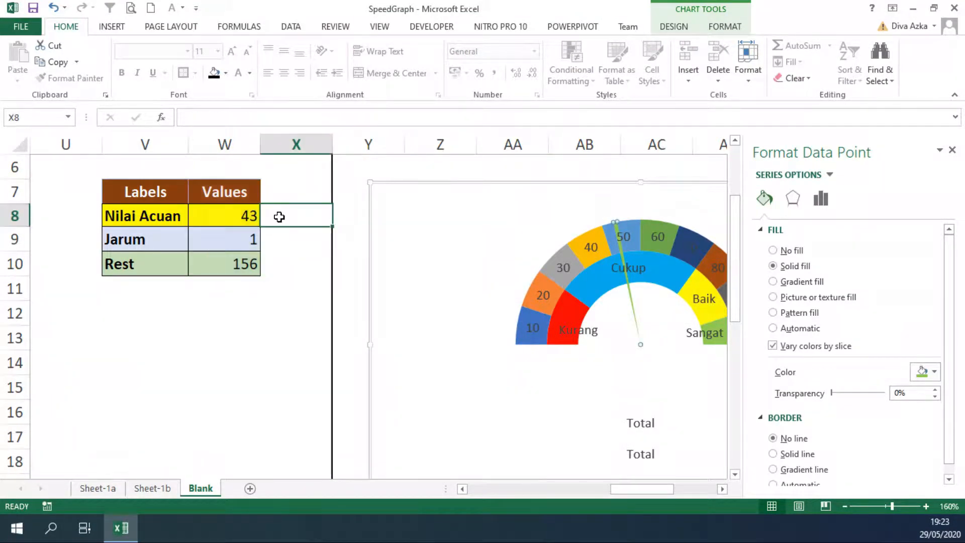
pyautogui.click(248, 216)
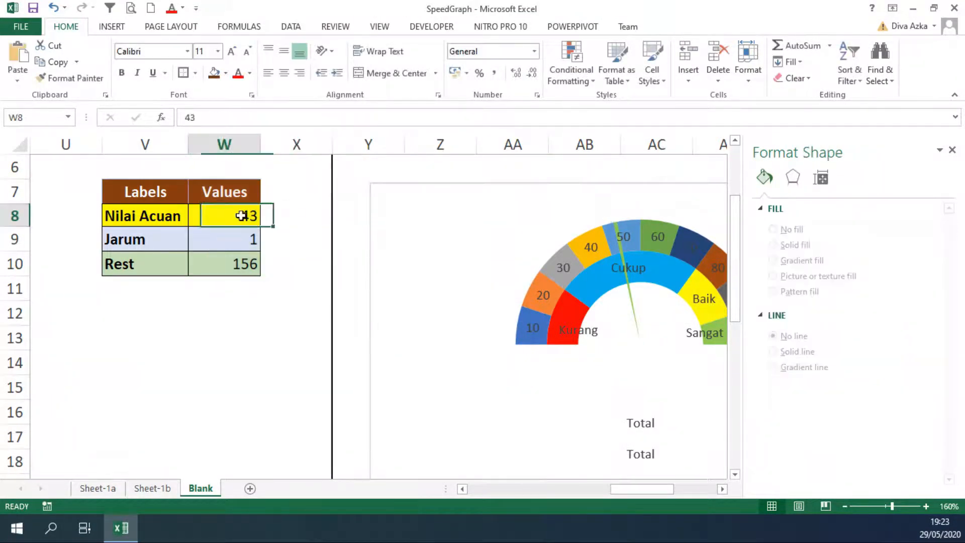
pyautogui.write('30')
pyautogui.click(274, 270)
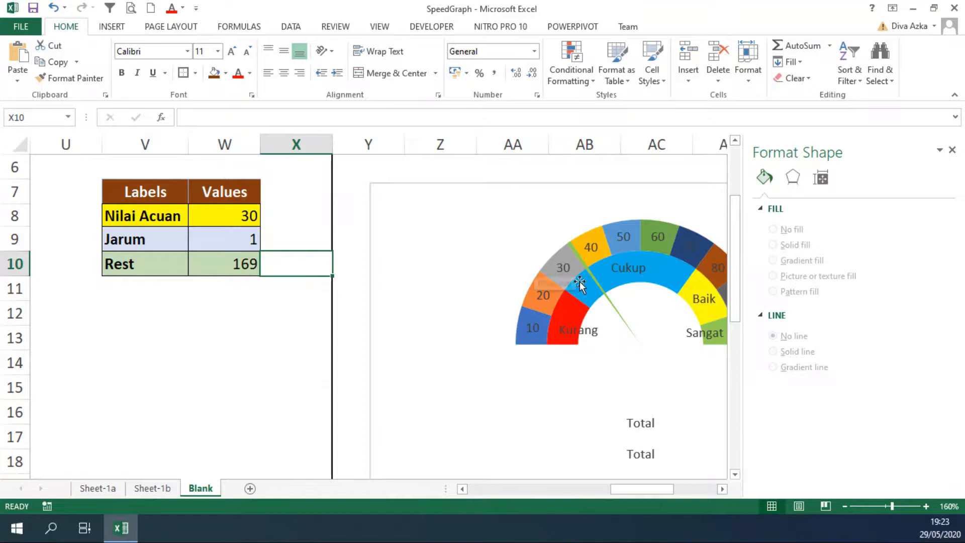
pyautogui.click(614, 309)
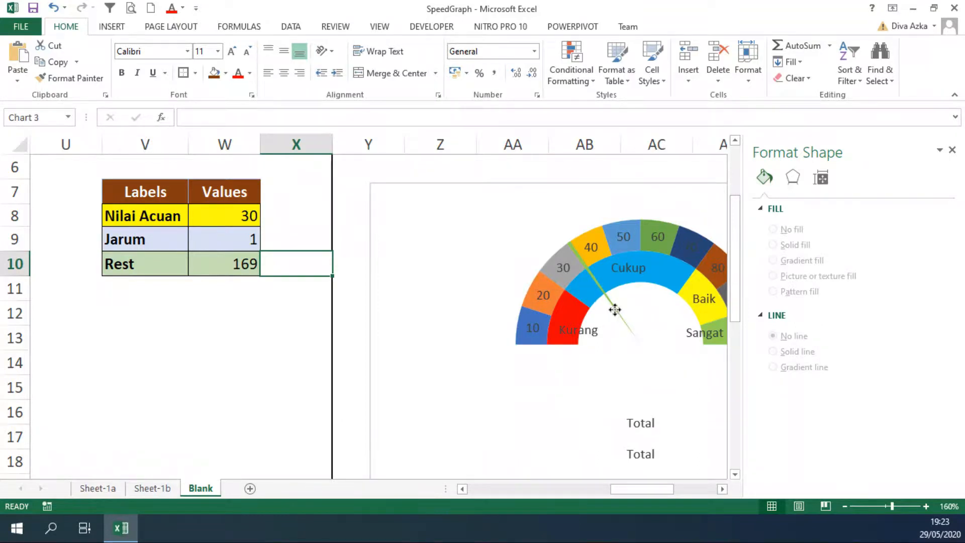
pyautogui.click(615, 310)
pyautogui.click(617, 316)
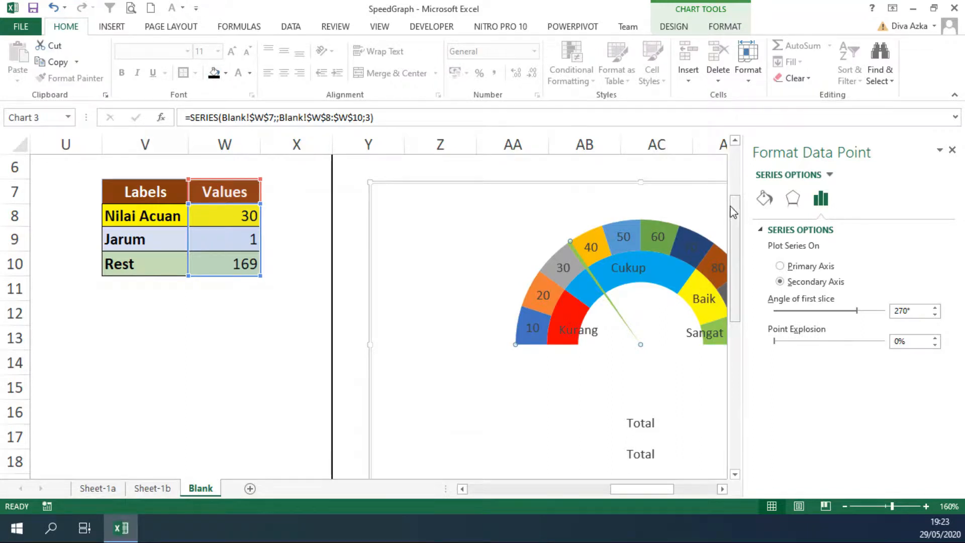
pyautogui.click(226, 74)
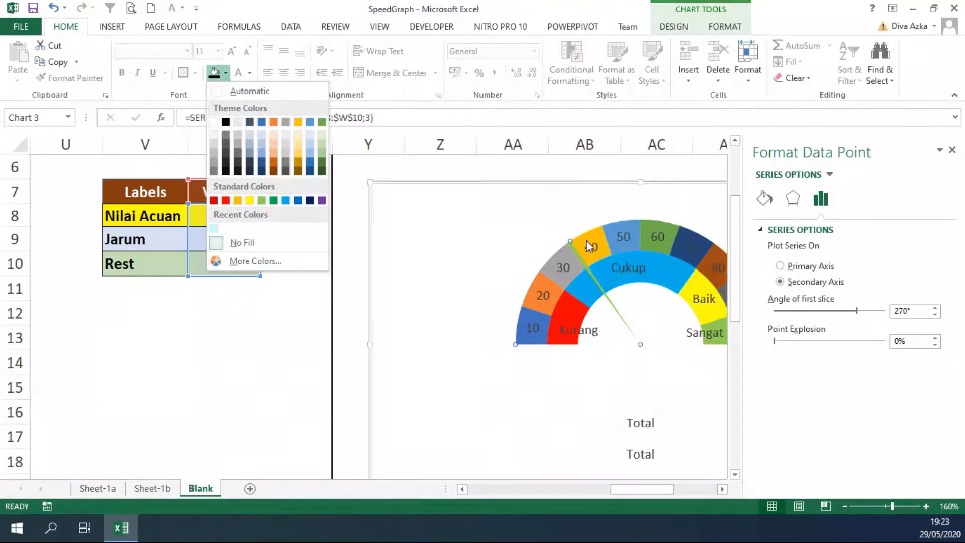
pyautogui.click(274, 324)
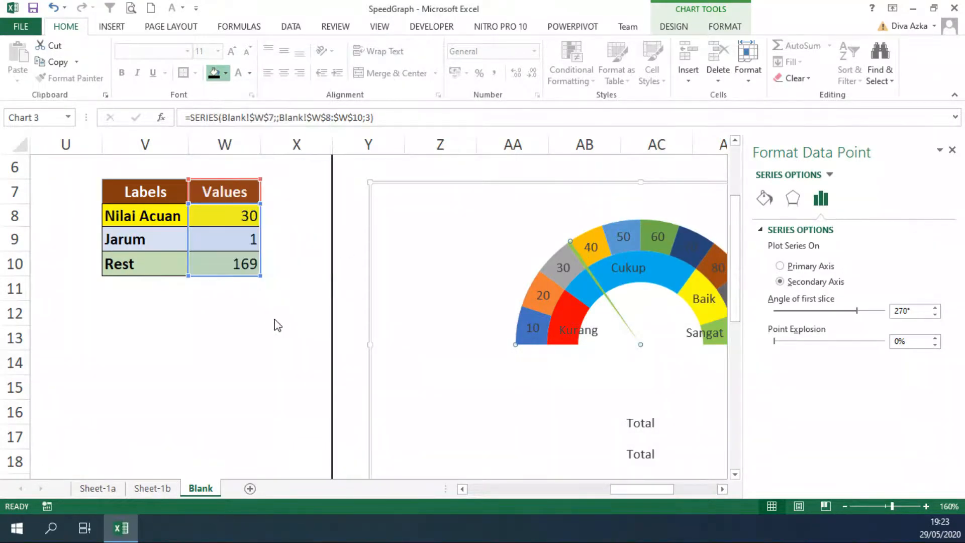
# Set the Jarum value in cell W9 to 6 to thicken the needle
pyautogui.click(233, 241)
pyautogui.write('6')
pyautogui.click(255, 321)
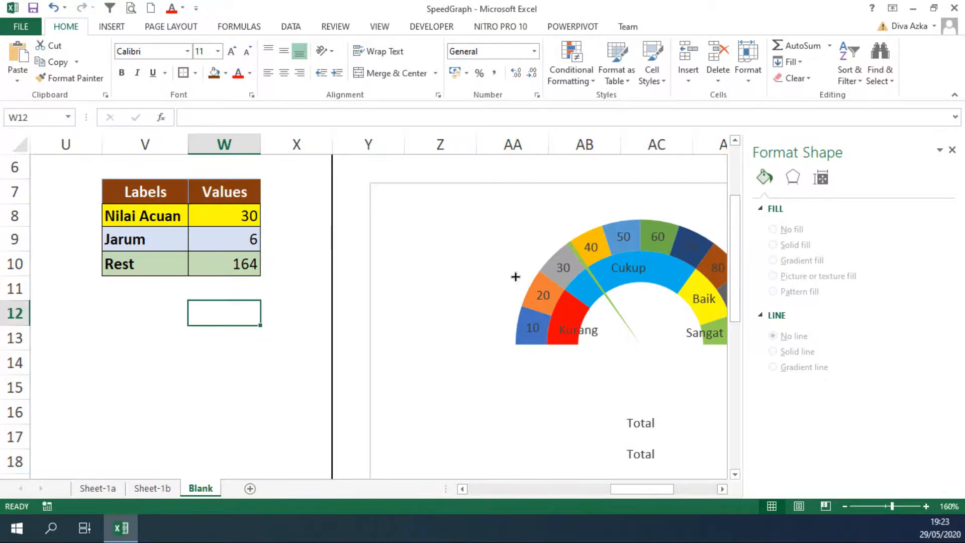
# Fill the needle slice of the Values pie with solid black
pyautogui.click(593, 267)
pyautogui.click(594, 268)
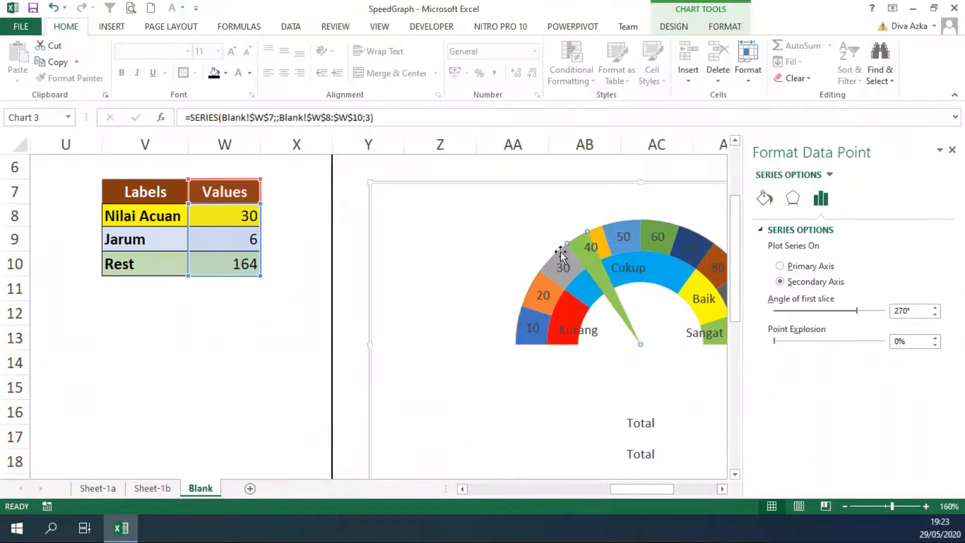
pyautogui.click(213, 72)
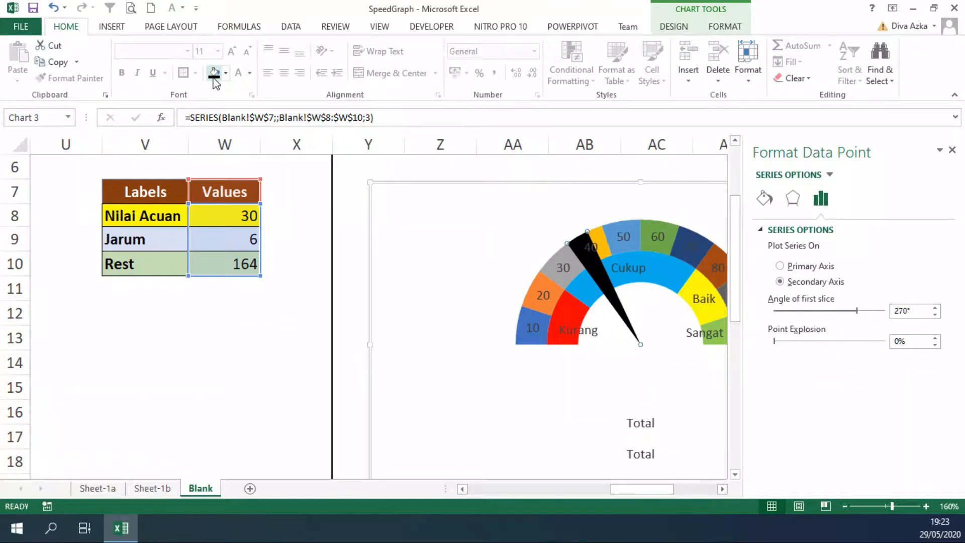
pyautogui.click(338, 269)
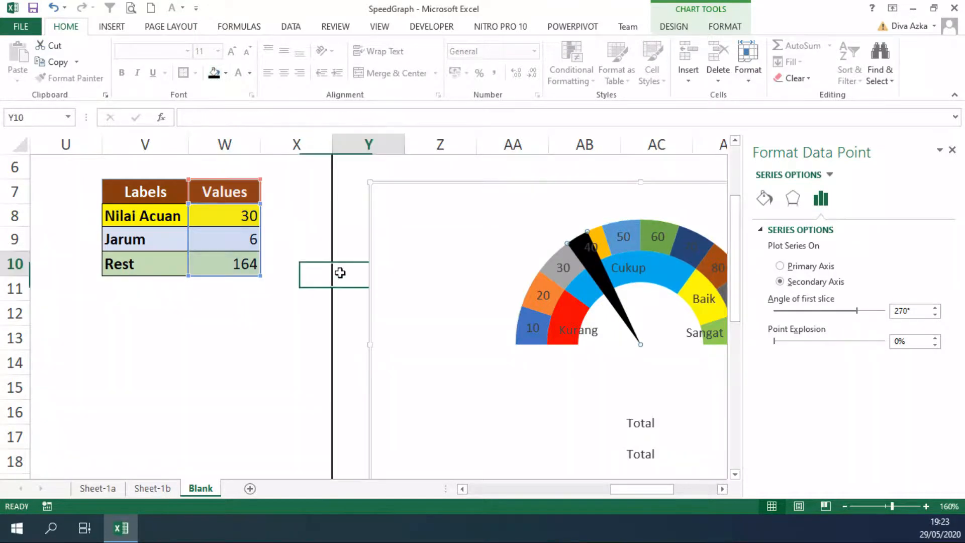
# Set the Jarum value in cell W9 to 1 to thin the needle, and close the formatting pane
pyautogui.click(246, 245)
pyautogui.write('1')
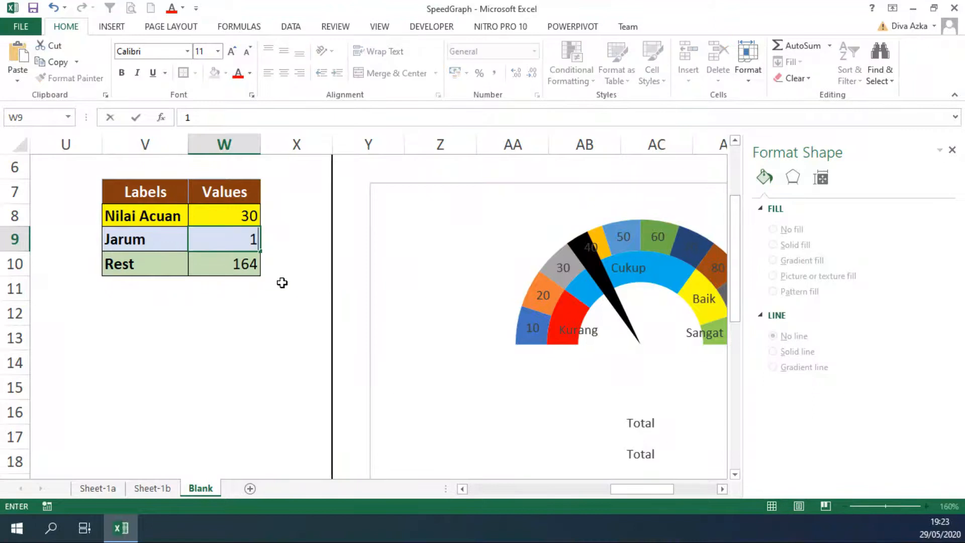
pyautogui.click(293, 286)
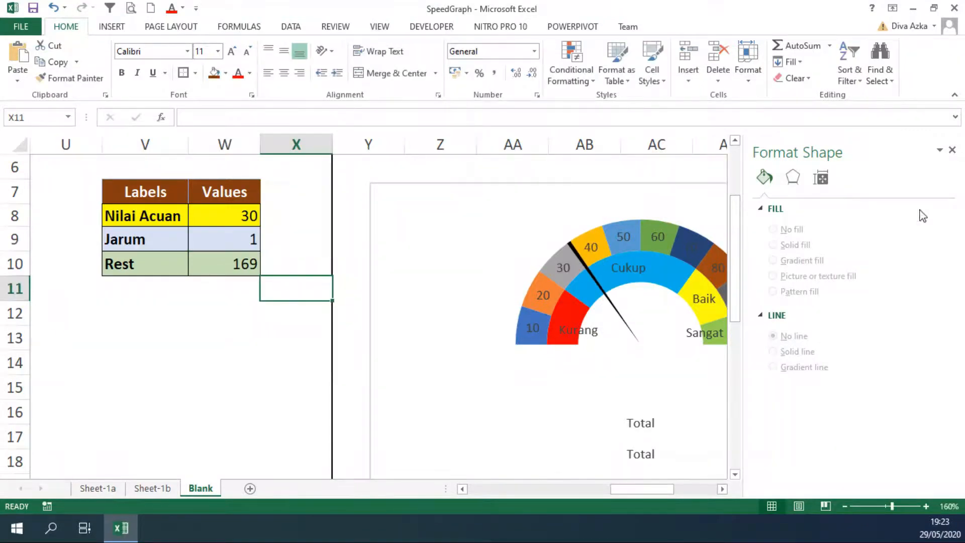
pyautogui.click(952, 150)
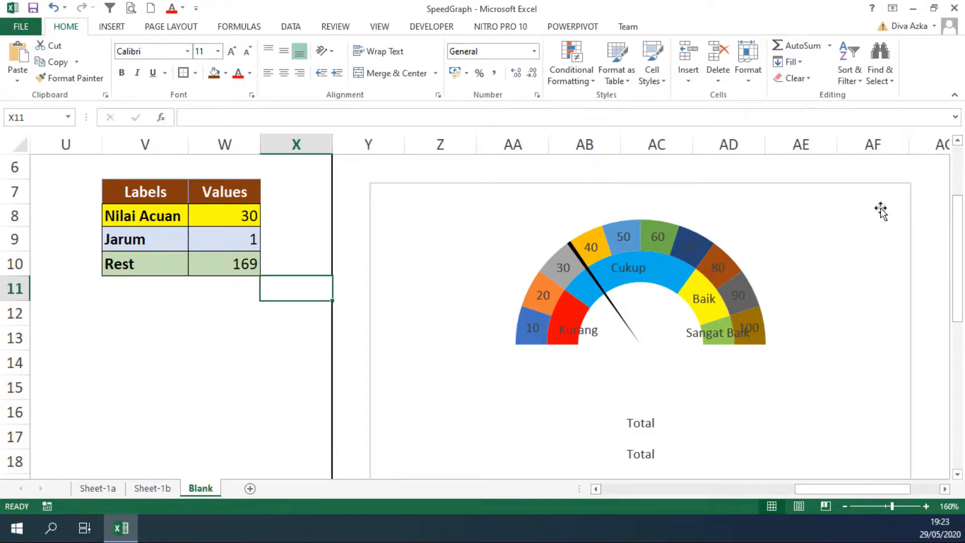
# Move the outer scale labels 10 to 100 individually outside the ring, each near the end of its segment
pyautogui.moveTo(517, 315)
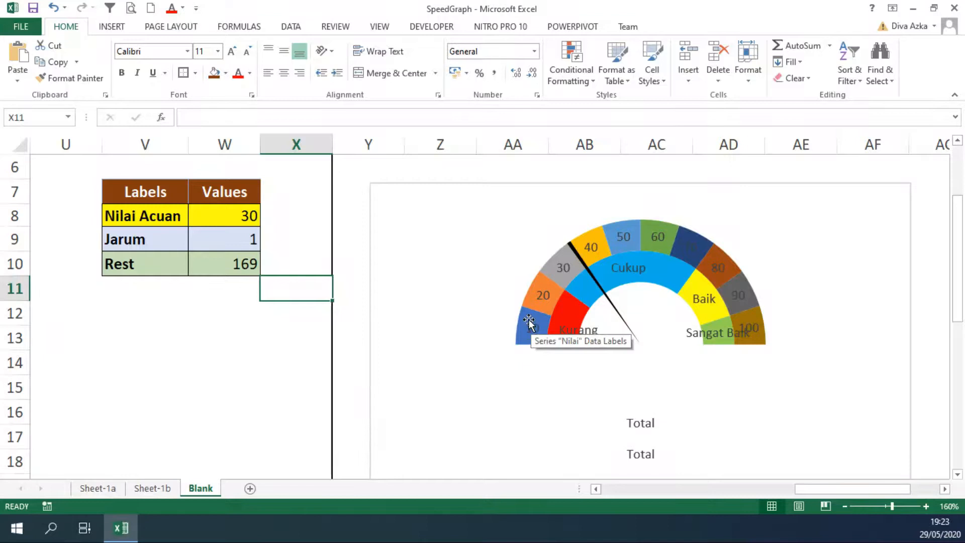
pyautogui.click(529, 319)
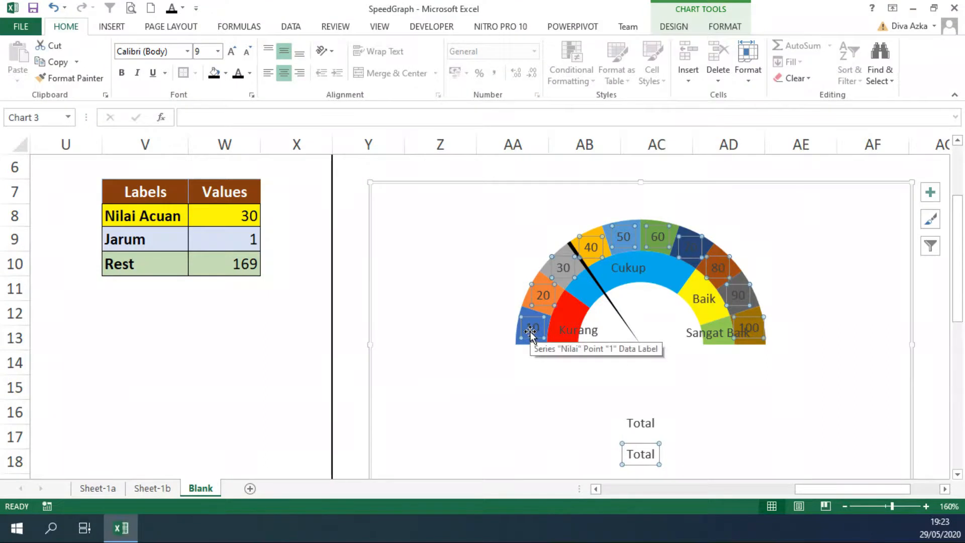
pyautogui.click(530, 330)
pyautogui.moveTo(530, 331); pyautogui.dragTo(524, 262)
pyautogui.click(543, 297)
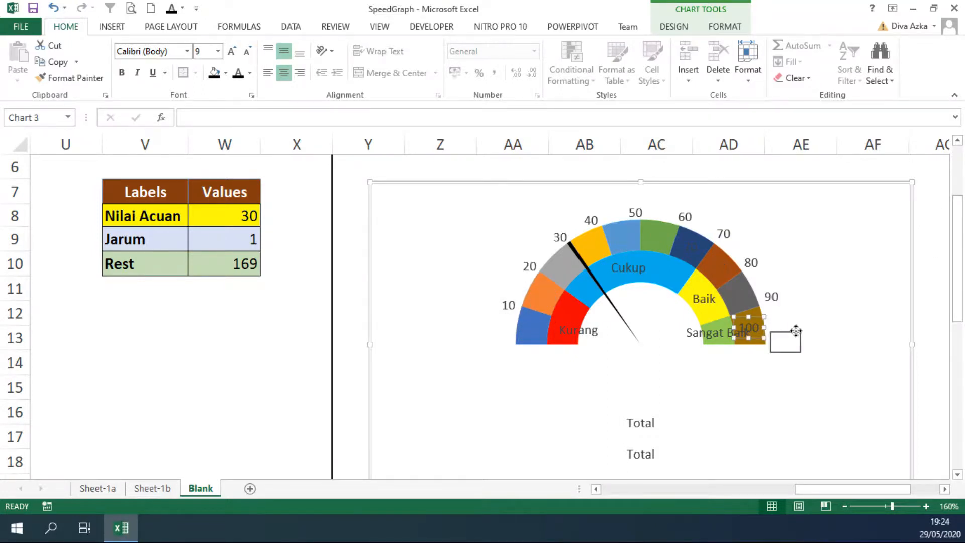
pyautogui.moveTo(795, 330); pyautogui.dragTo(794, 333)
pyautogui.click(798, 316)
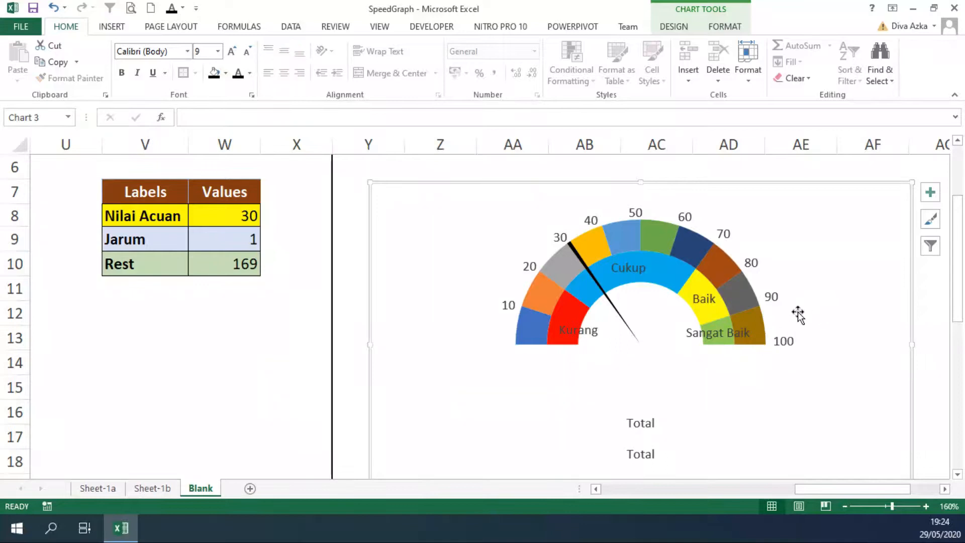
# Plot the Values pie series on the primary axis so that the doughnut ring segments can be selected
pyautogui.click(526, 340)
pyautogui.click(530, 334)
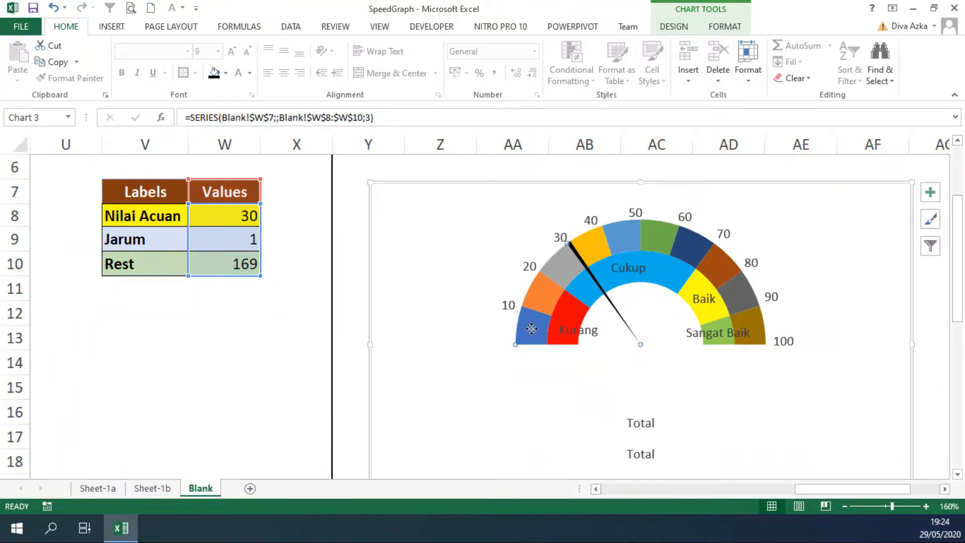
pyautogui.rightClick(567, 273)
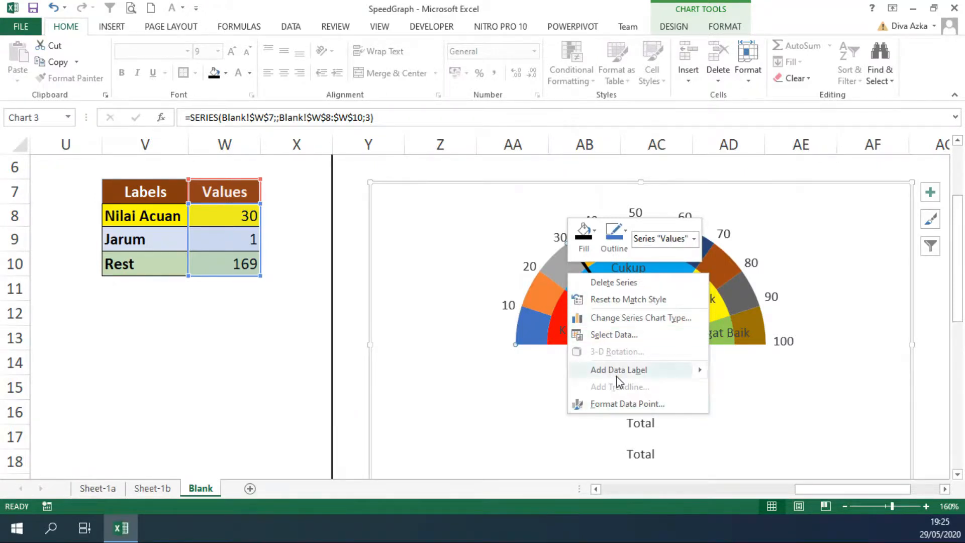
pyautogui.click(624, 404)
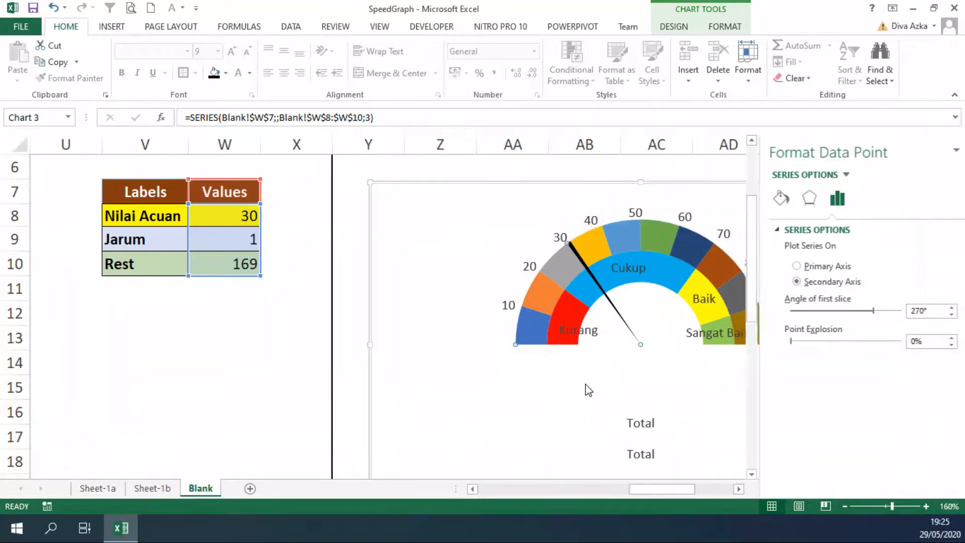
pyautogui.click(805, 266)
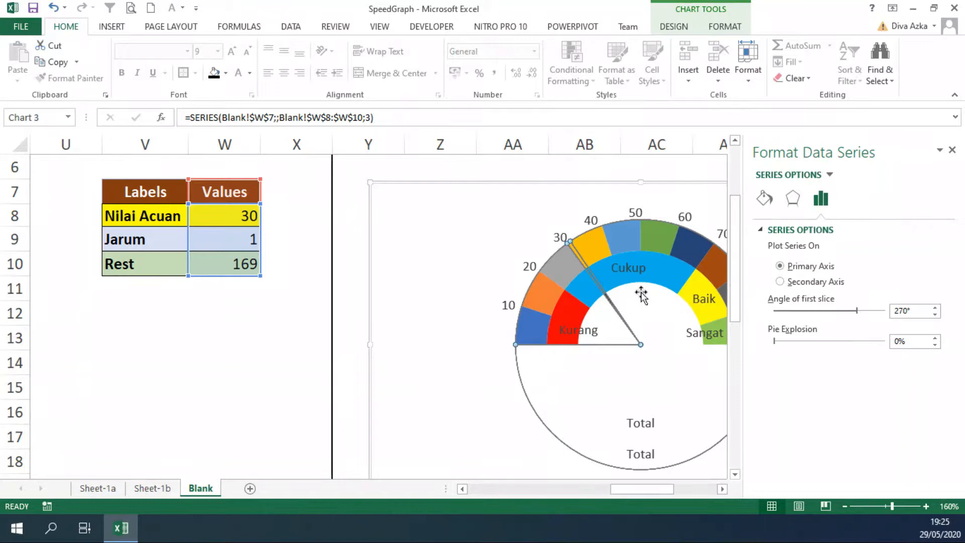
# Recolor the ten visible outer ring segments with alternating dark and light gray fills, starting with dark gray at the 10 segment
pyautogui.click(544, 329)
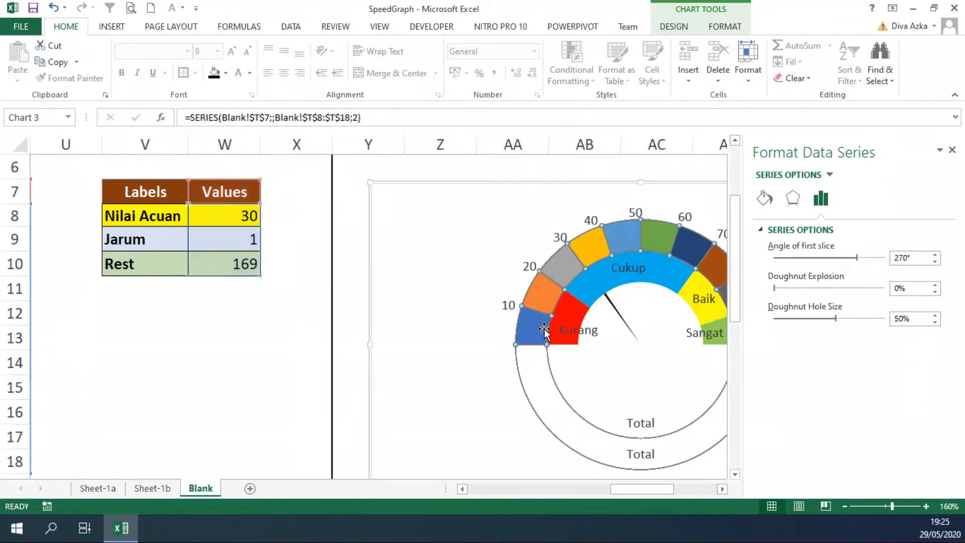
pyautogui.click(537, 333)
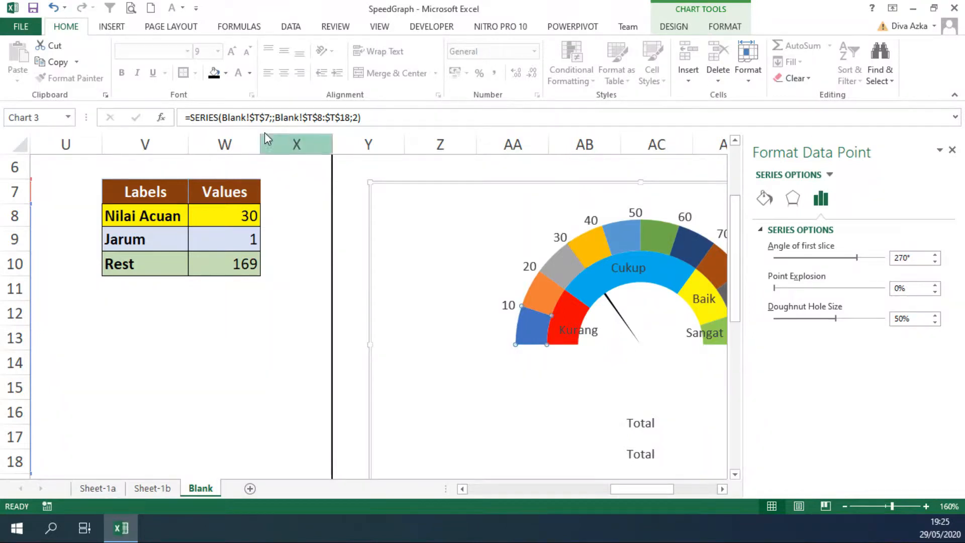
pyautogui.click(226, 78)
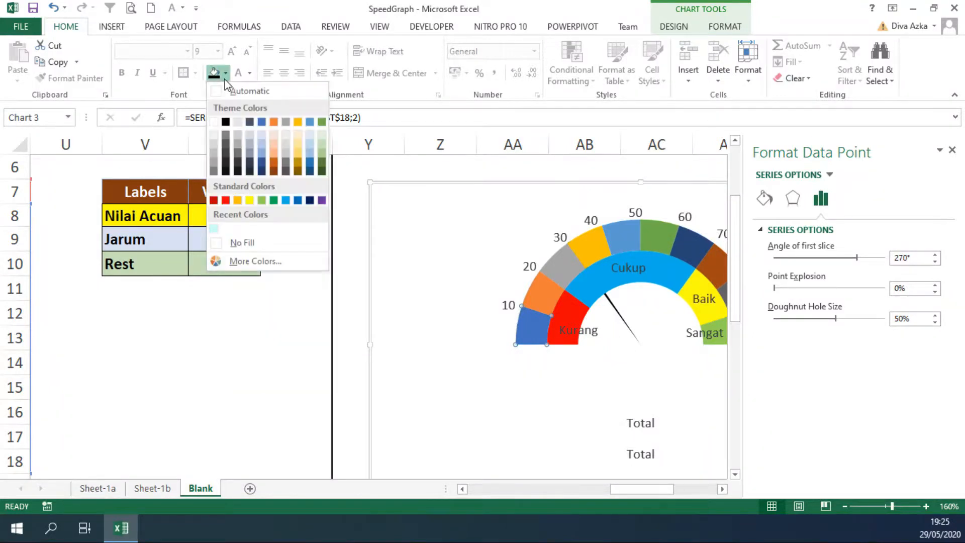
pyautogui.click(240, 140)
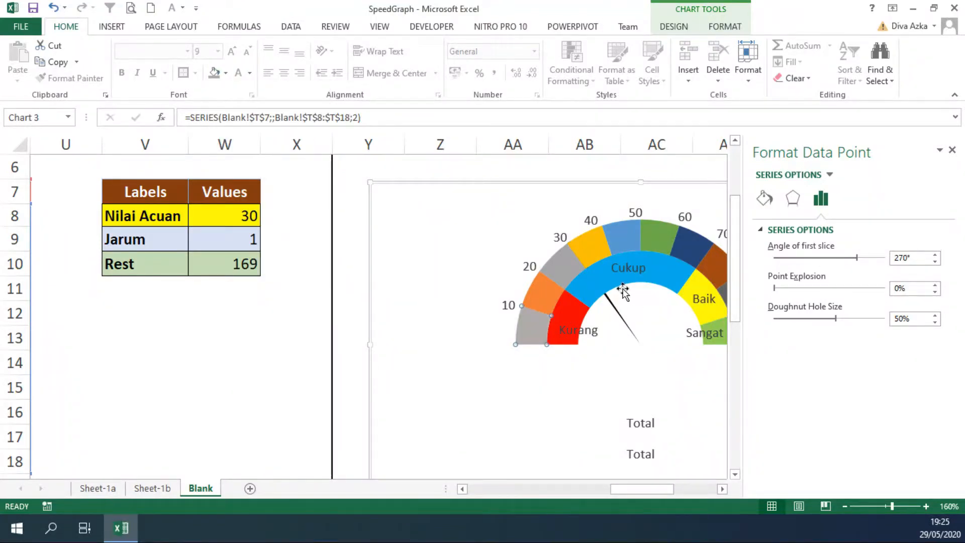
pyautogui.click(567, 270)
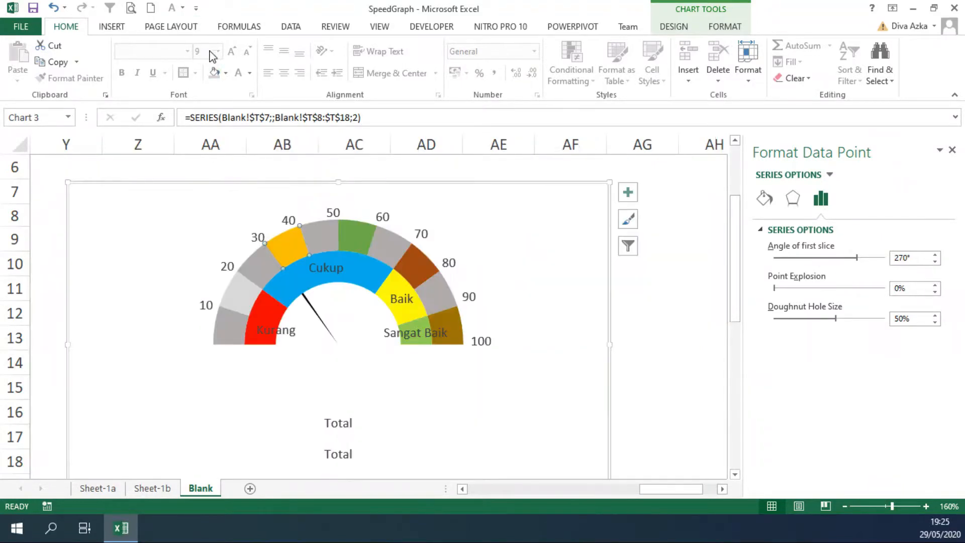
pyautogui.click(215, 72)
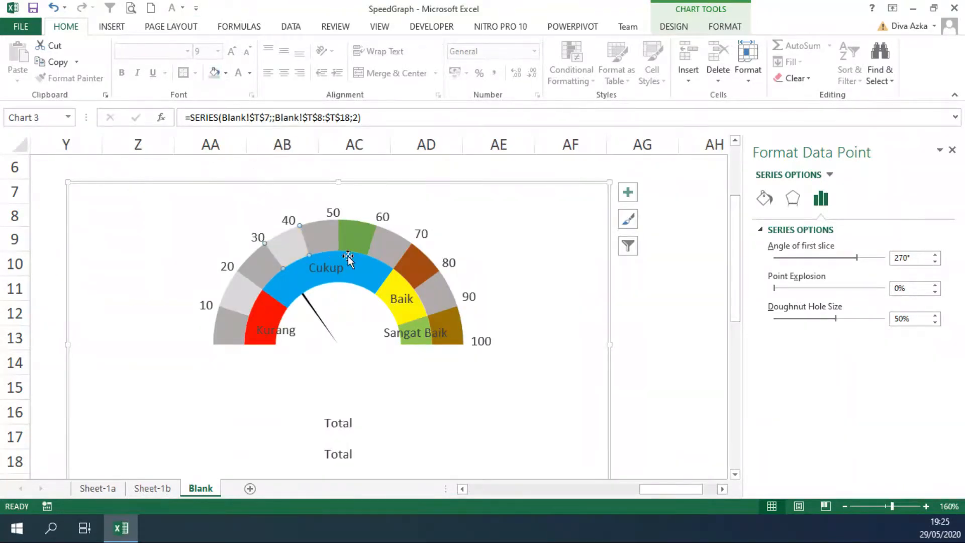
pyautogui.click(366, 230)
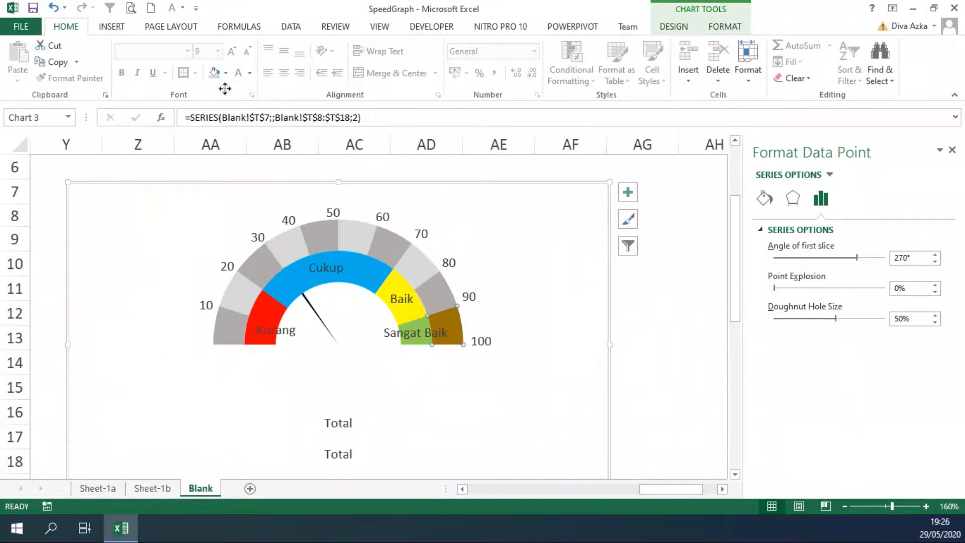
pyautogui.click(214, 72)
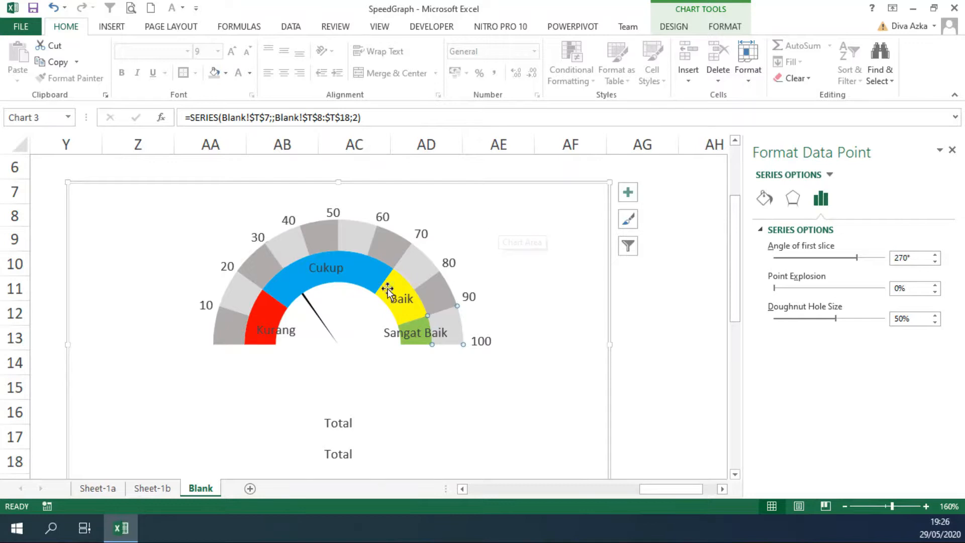
# Plot the Values pie series on the secondary axis again to bring the needle in front of the rings
pyautogui.click(314, 312)
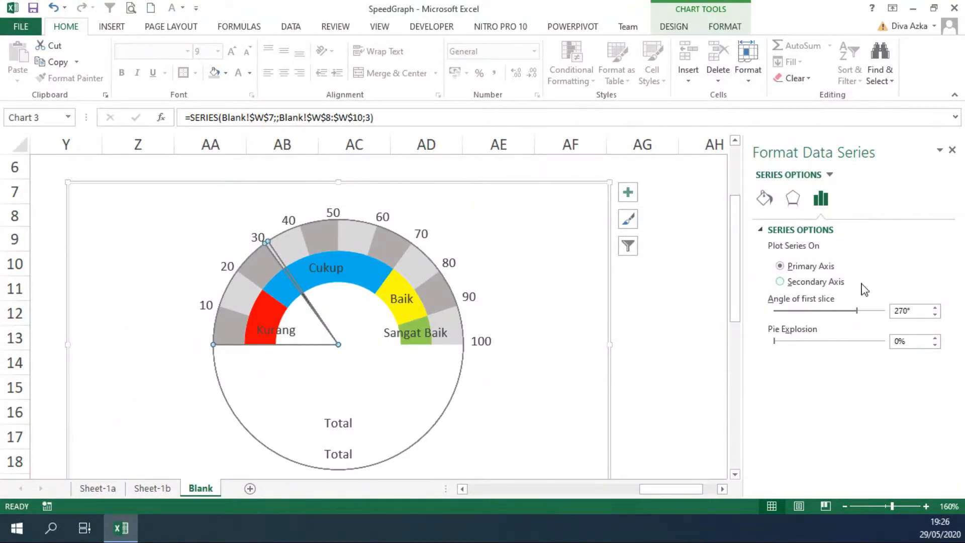
pyautogui.click(825, 289)
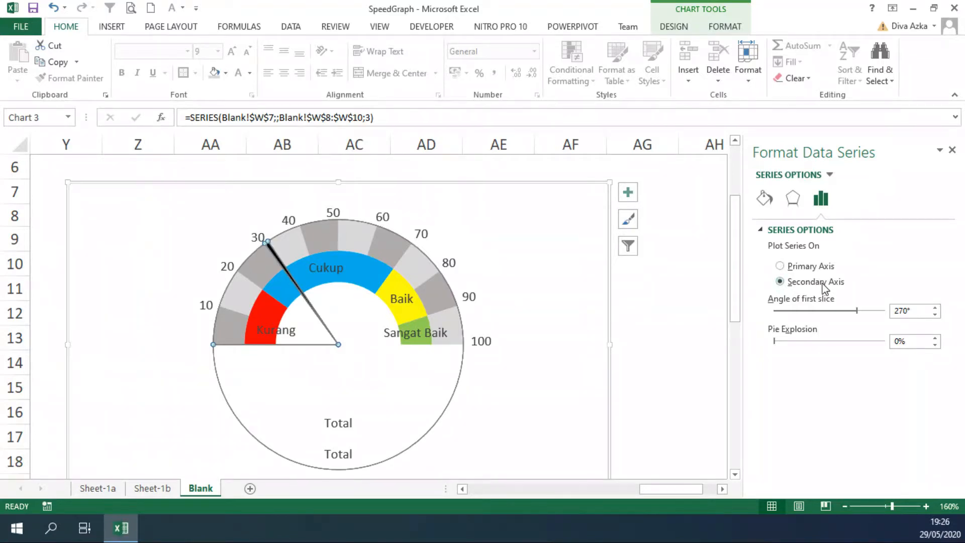
pyautogui.click(688, 307)
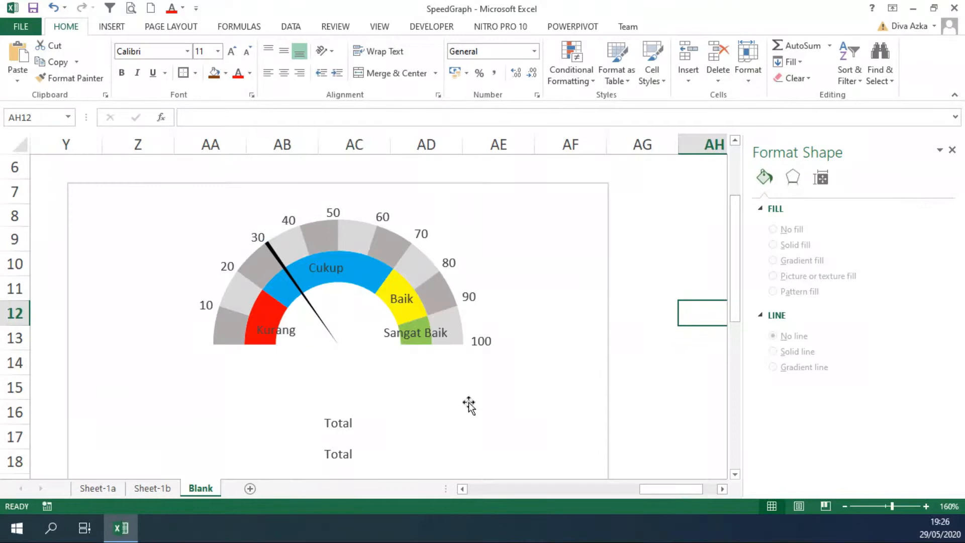
# Delete both Total data labels below the gauge
pyautogui.moveTo(669, 490); pyautogui.dragTo(659, 487)
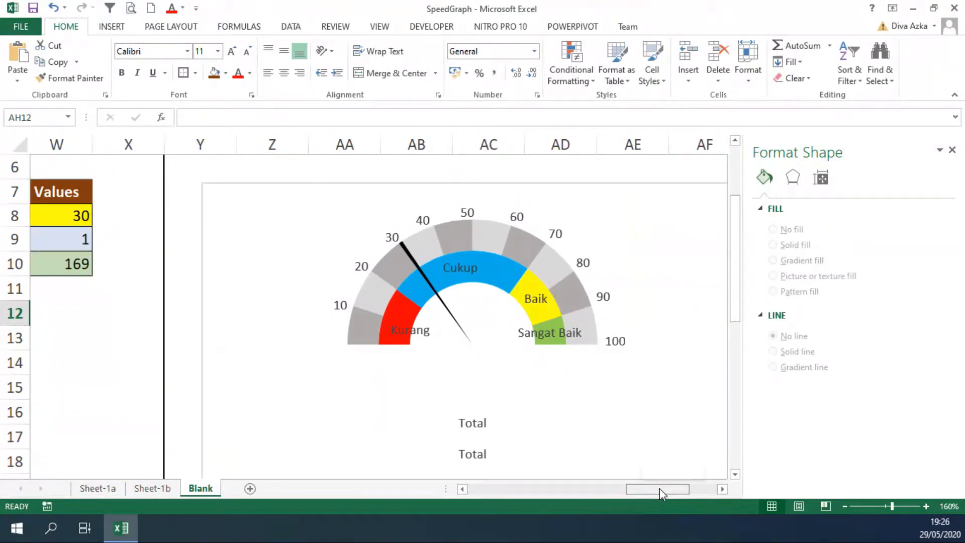
pyautogui.click(488, 455)
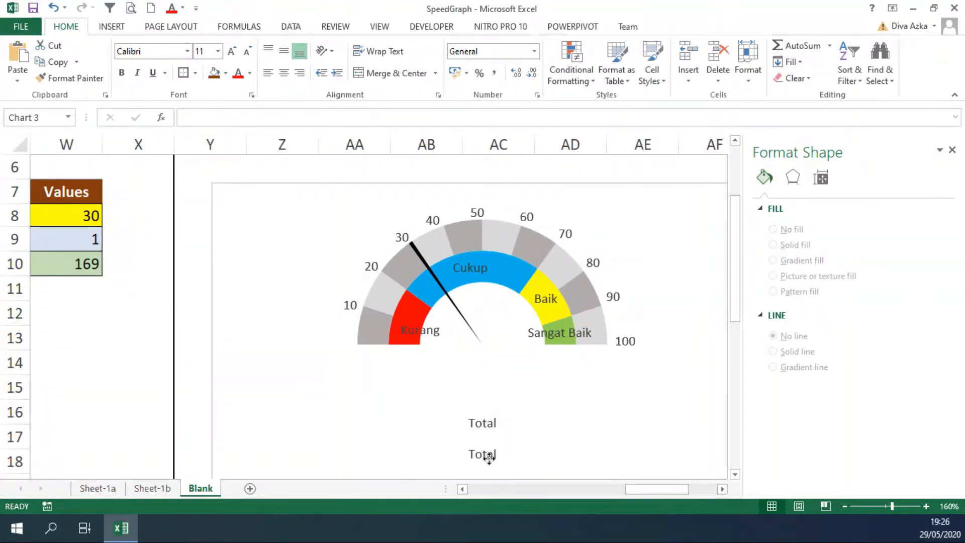
pyautogui.click(487, 447)
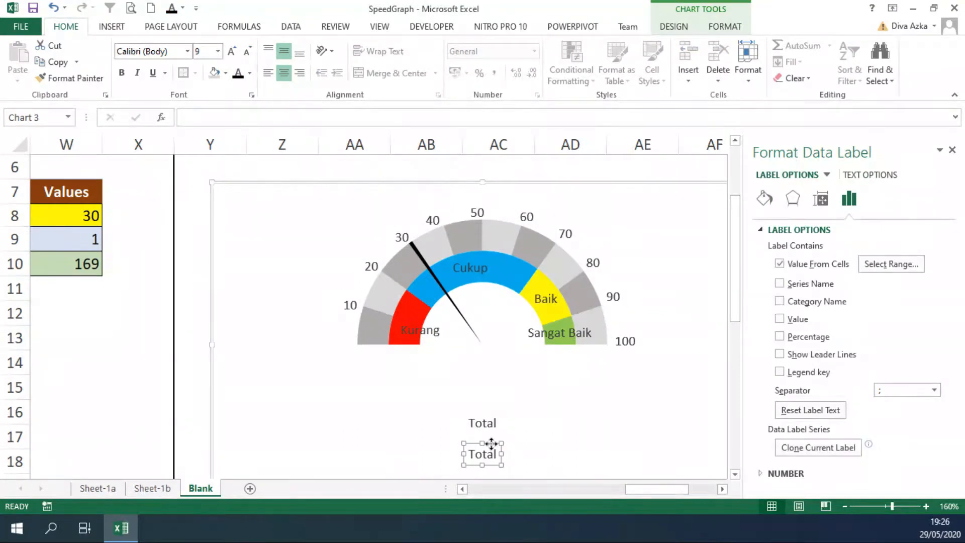
pyautogui.press('Delete')
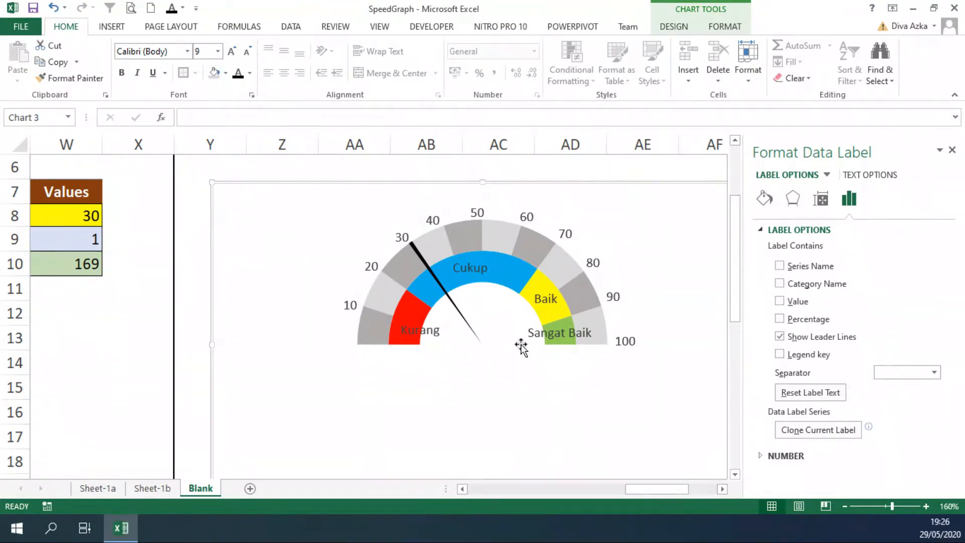
# Insert a square text box inside the chart, just below the needle's pivot
pyautogui.moveTo(651, 495); pyautogui.dragTo(644, 493)
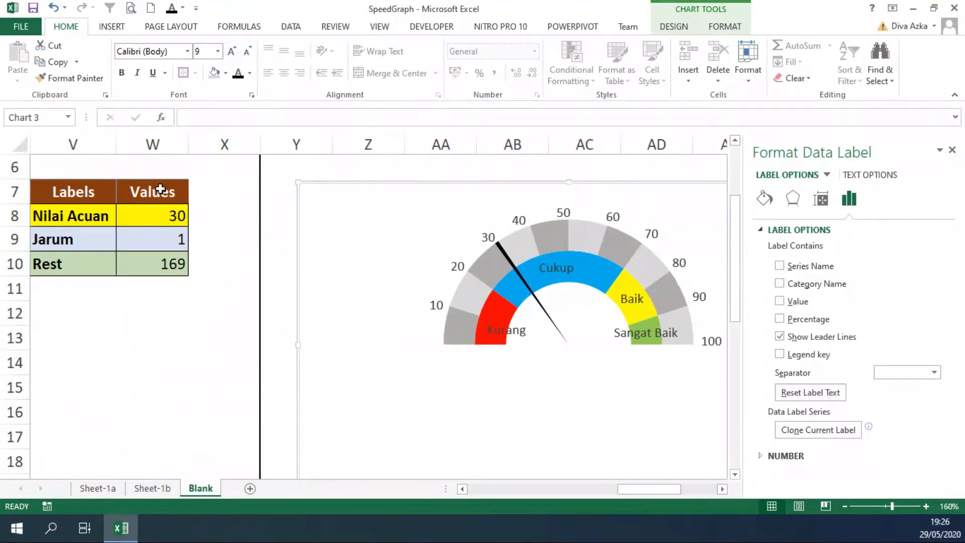
pyautogui.click(106, 27)
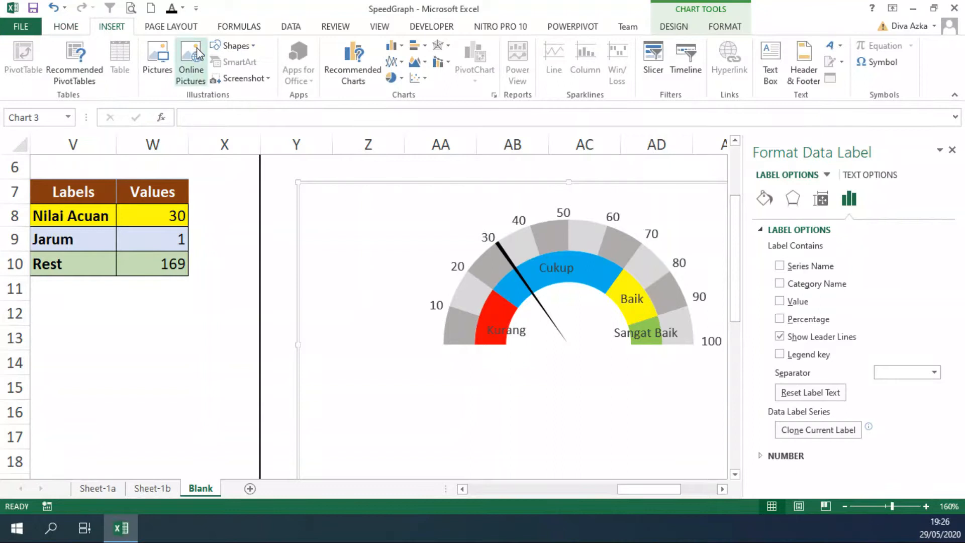
pyautogui.click(236, 46)
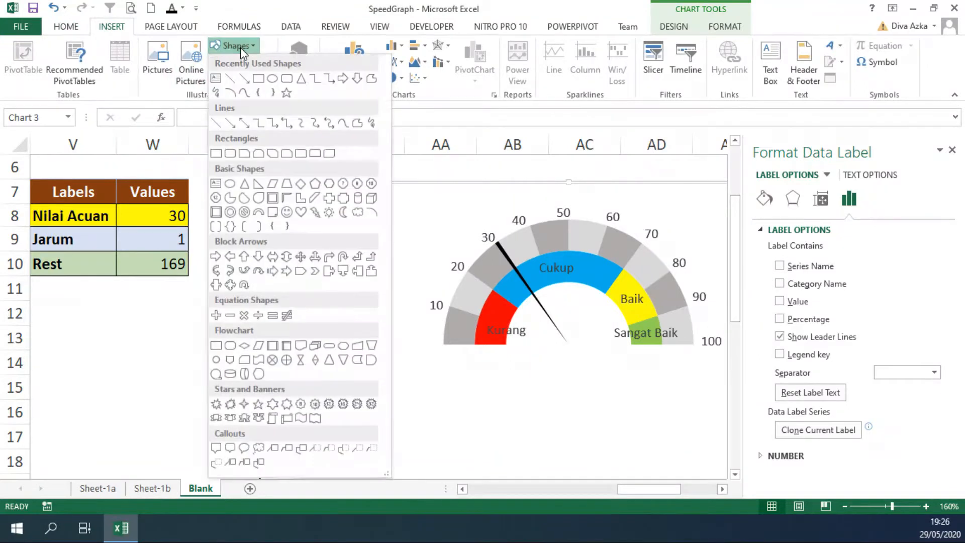
pyautogui.click(215, 78)
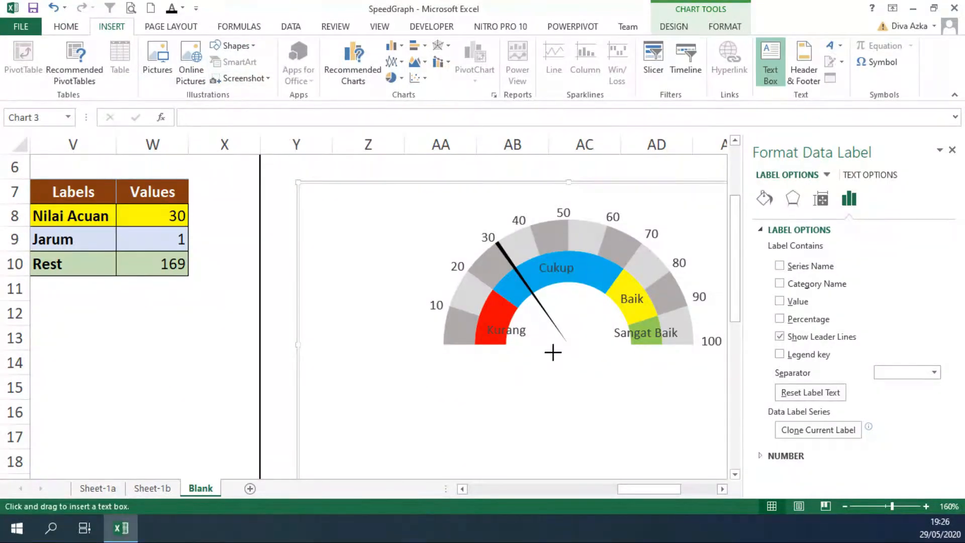
pyautogui.moveTo(552, 351); pyautogui.dragTo(663, 461)
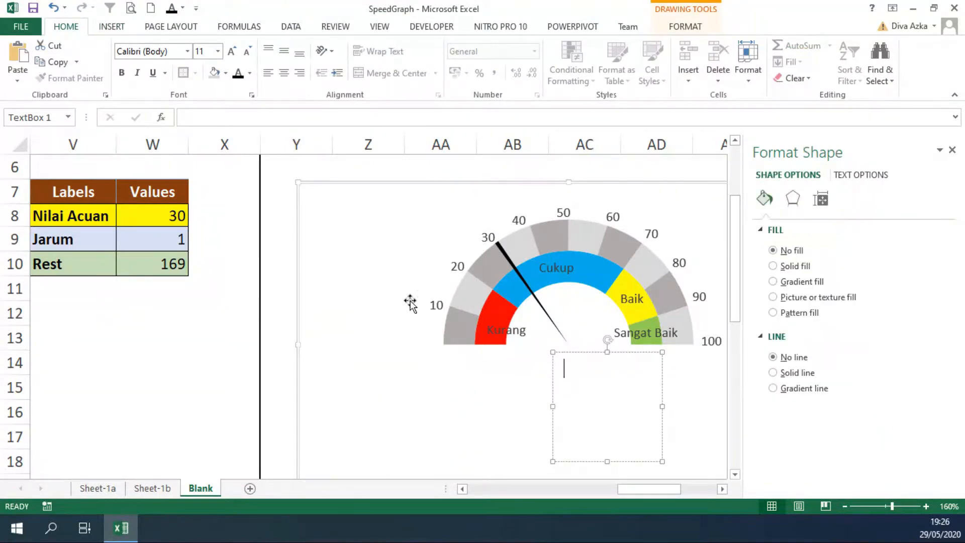
# Link the new text box to the Nilai Acuan value with the formula =Blank!$W$8
pyautogui.click(212, 121)
pyautogui.write('=')
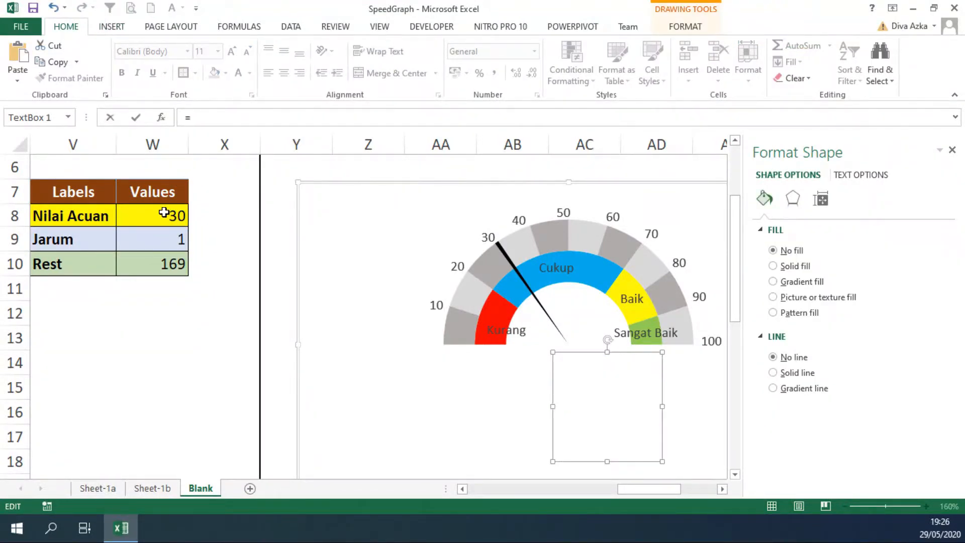
pyautogui.click(164, 213)
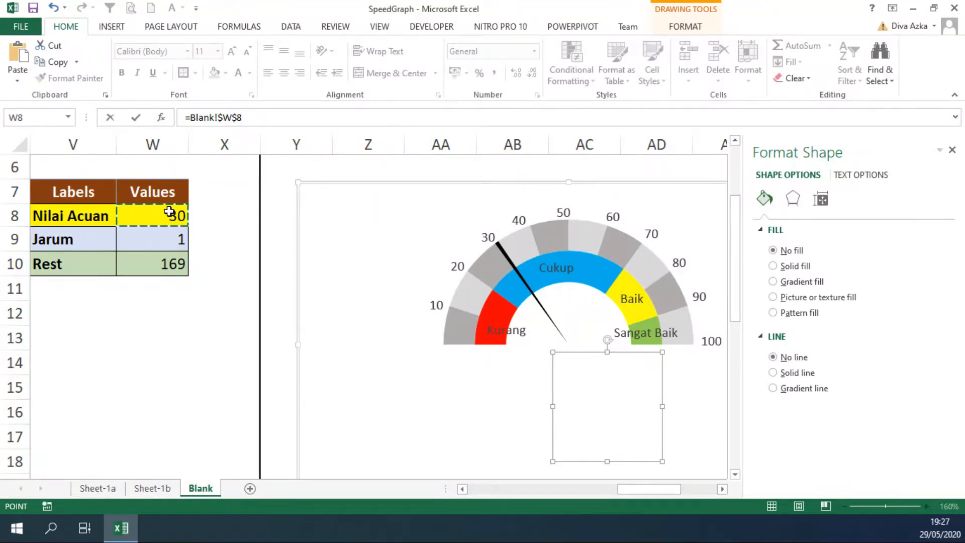
pyautogui.press('Return')
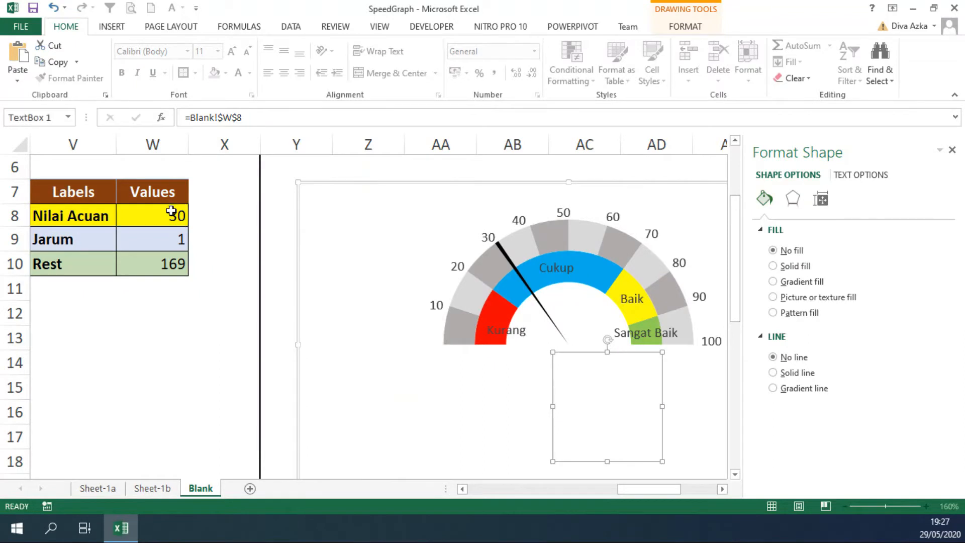
# Shrink the linked text box to fit its number just below the needle's pivot, and move the whole chart closer to the Values table
pyautogui.moveTo(661, 460); pyautogui.dragTo(583, 348)
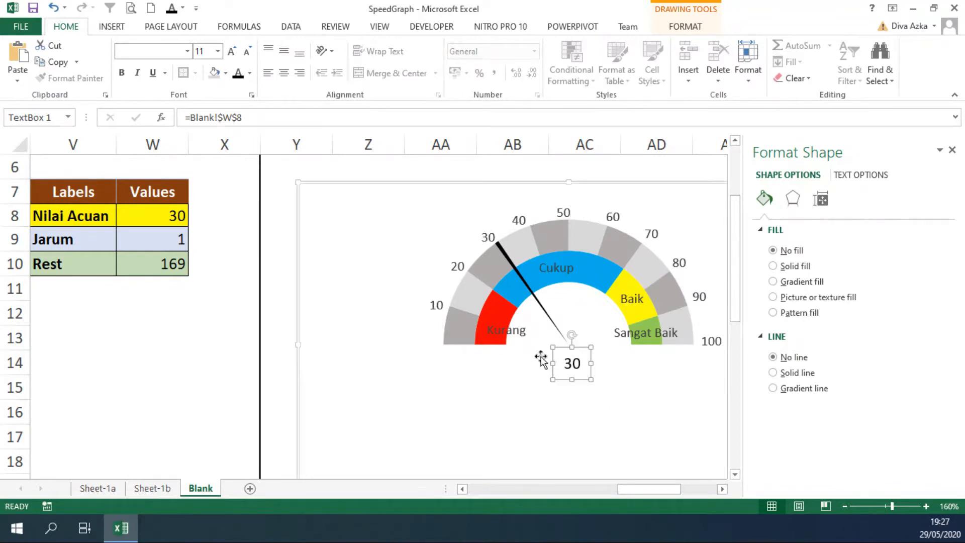
pyautogui.click(280, 358)
pyautogui.moveTo(720, 195); pyautogui.dragTo(687, 182)
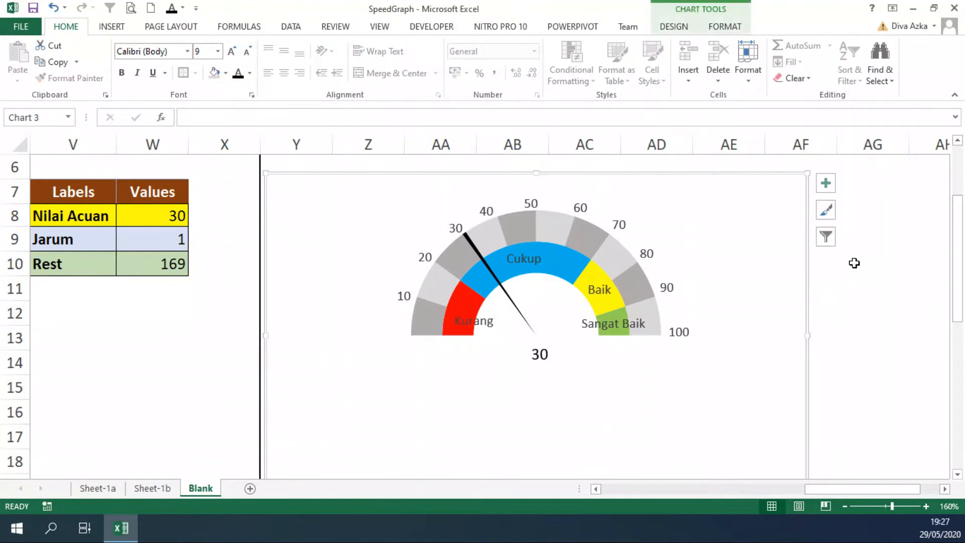
# Test the gauge by setting the Nilai Acuan value in W8 successively to 56, 12 and 87
pyautogui.click(177, 218)
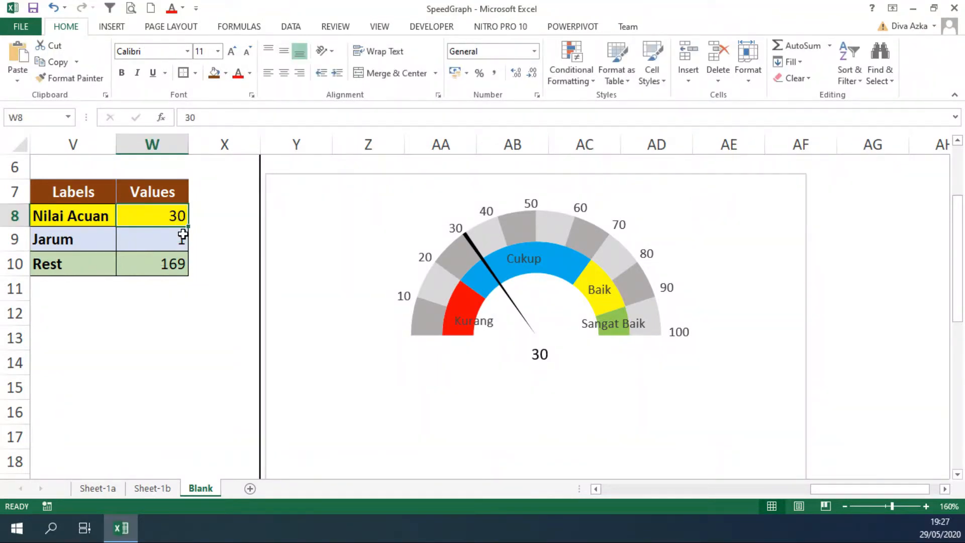
pyautogui.write('56')
pyautogui.click(198, 232)
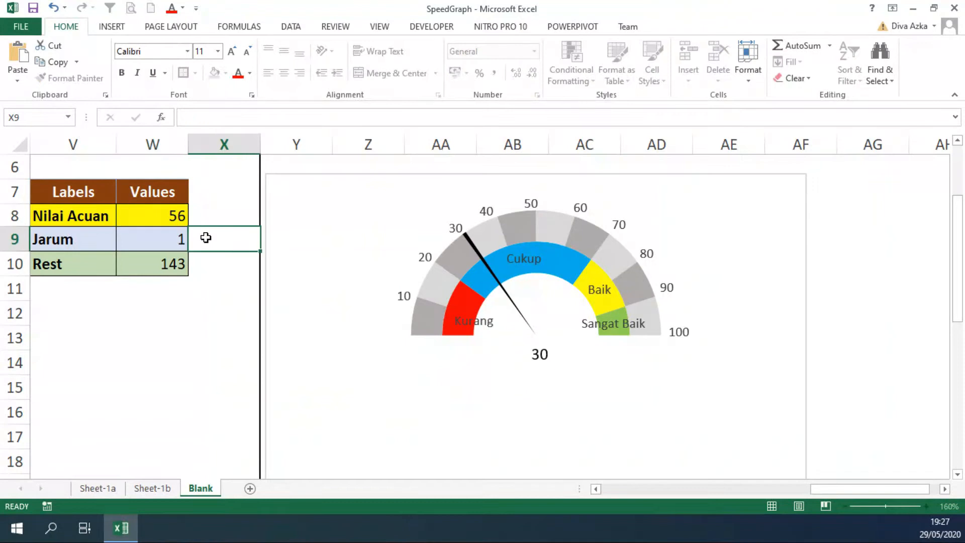
pyautogui.click(155, 214)
pyautogui.write('12')
pyautogui.click(198, 236)
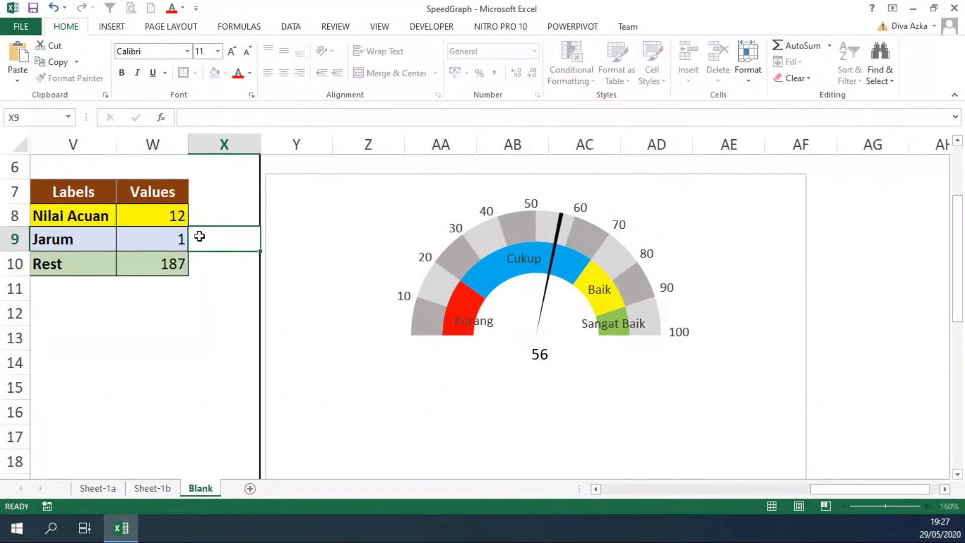
pyautogui.click(181, 217)
pyautogui.write('87')
pyautogui.click(201, 232)
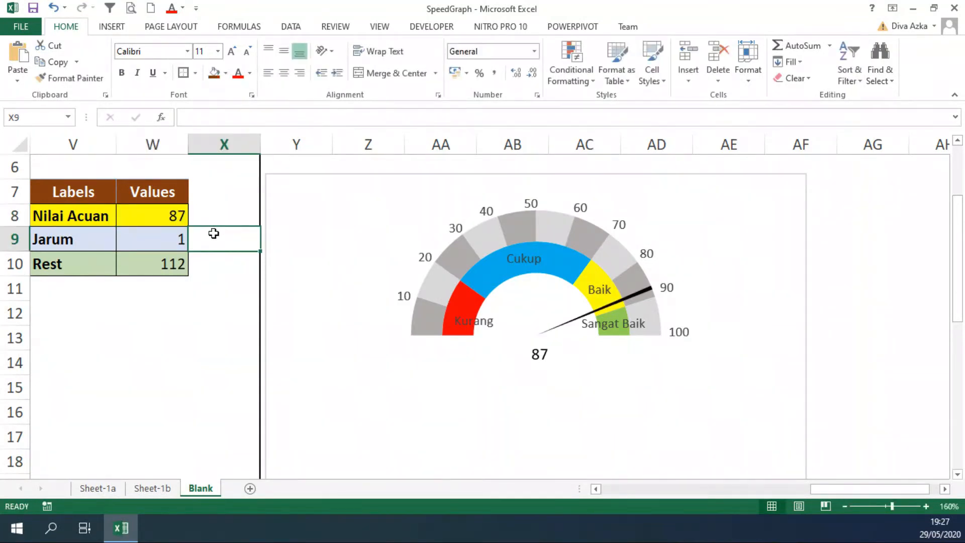
# Set the Nilai Acuan value in W8 to 90
pyautogui.click(174, 221)
pyautogui.write('90')
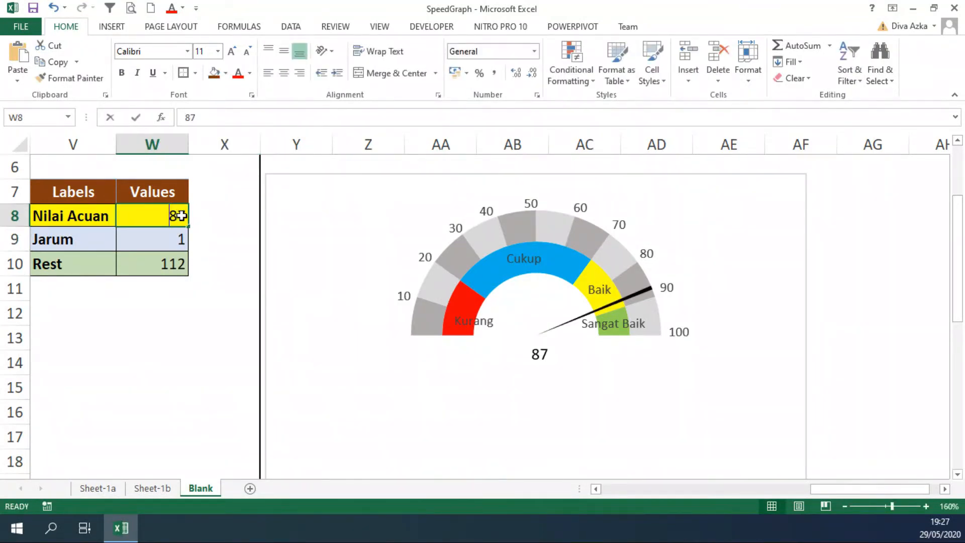
pyautogui.click(197, 225)
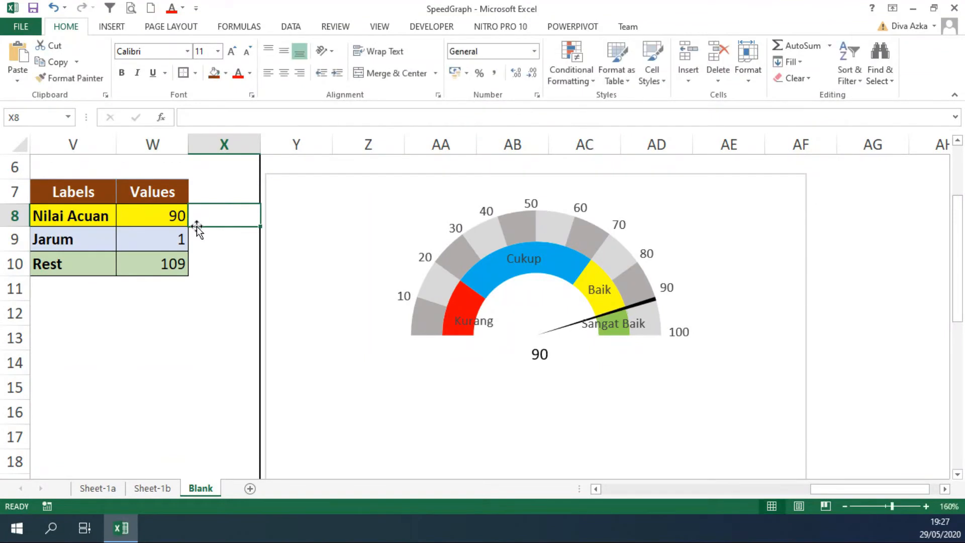